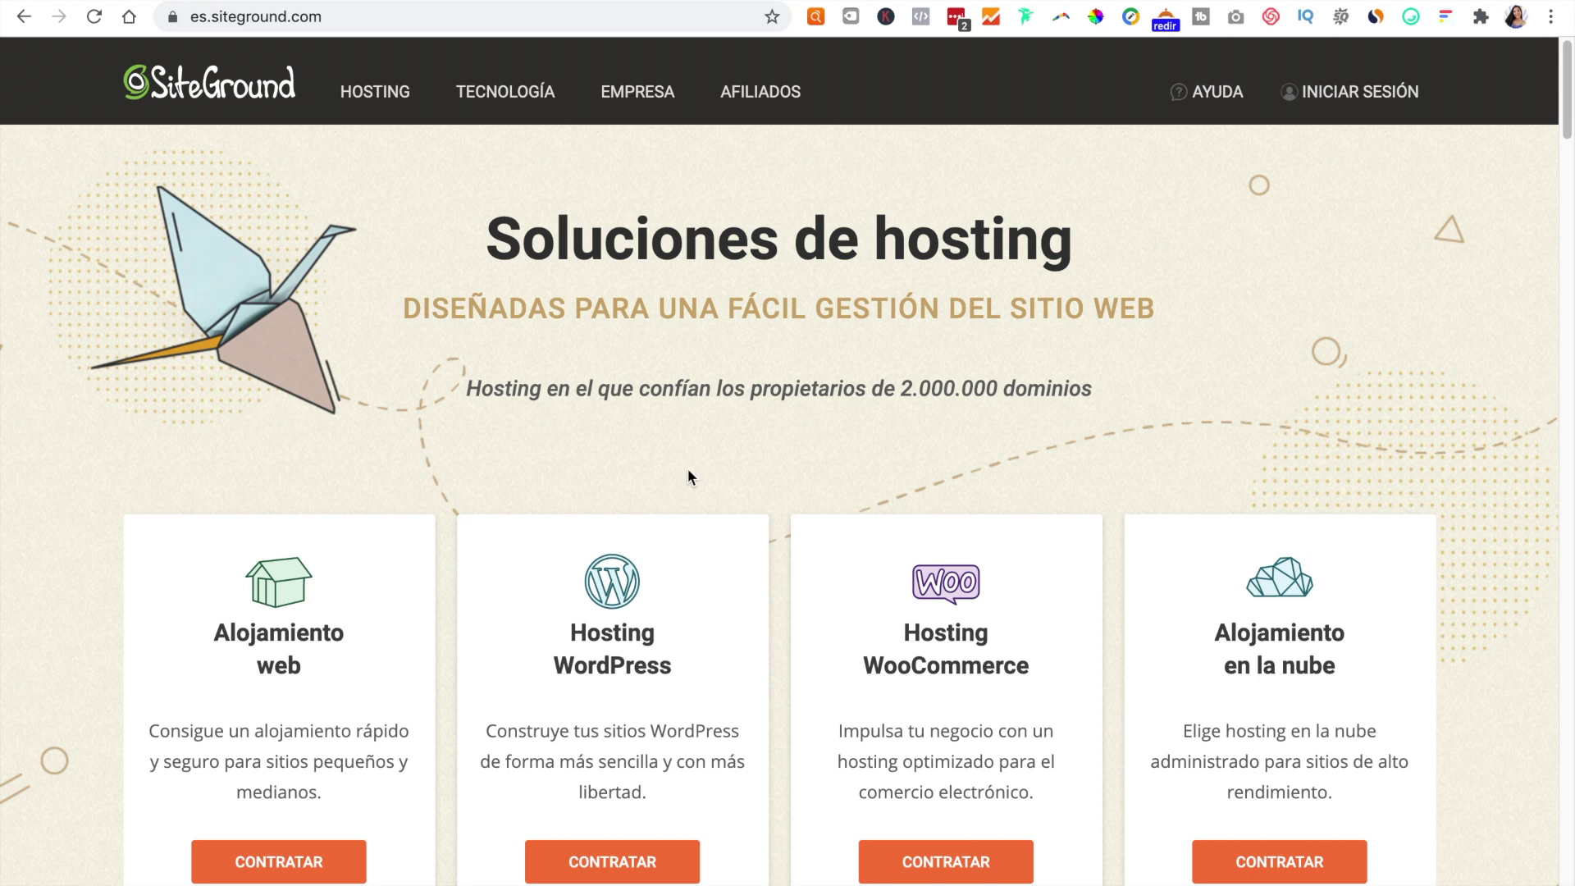
Step: Sign in to SiteGround and open the Websites list showing sitiowebtutorial.com
{"action": "left_click", "coordinate": [1366, 100]}
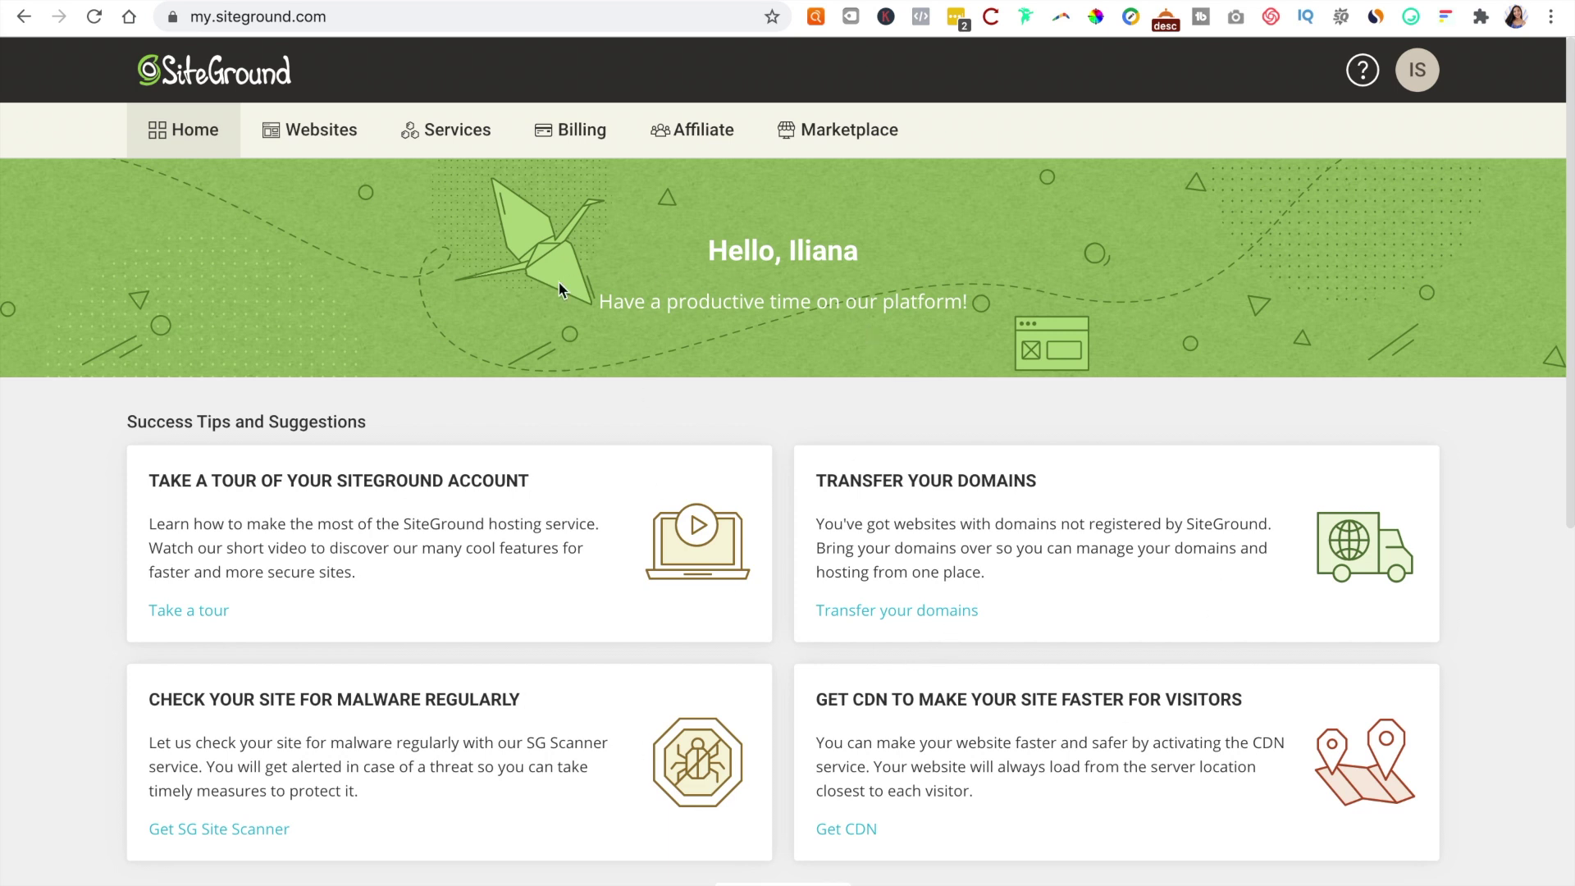
{"action": "left_click", "coordinate": [309, 134]}
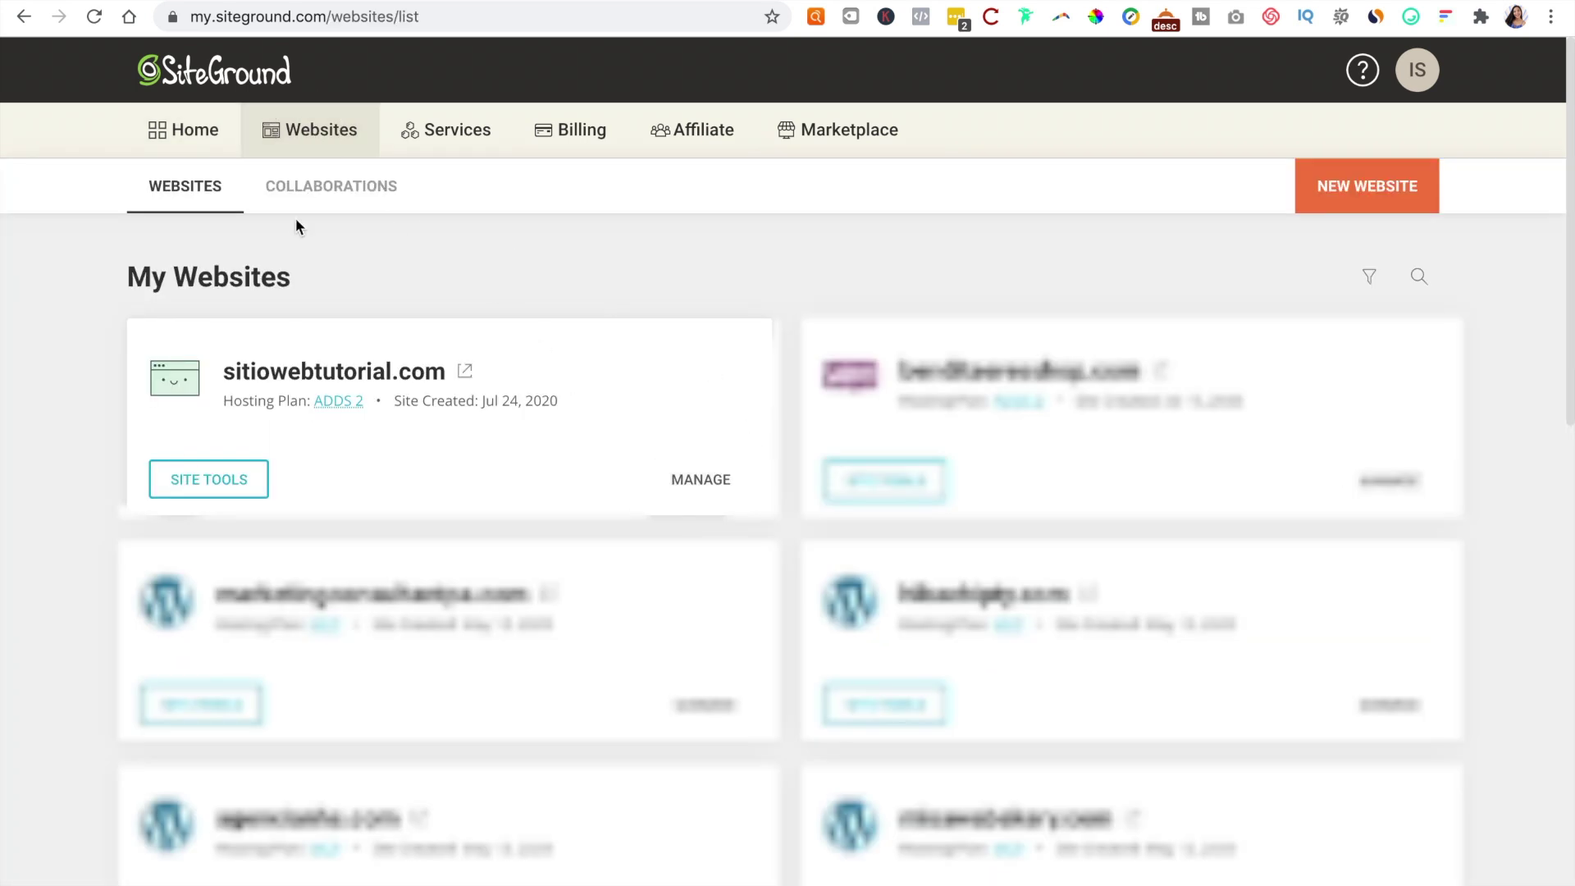
Step: Open Site Tools for sitiowebtutorial.com and go to Email > Accounts
{"action": "left_click", "coordinate": [236, 489]}
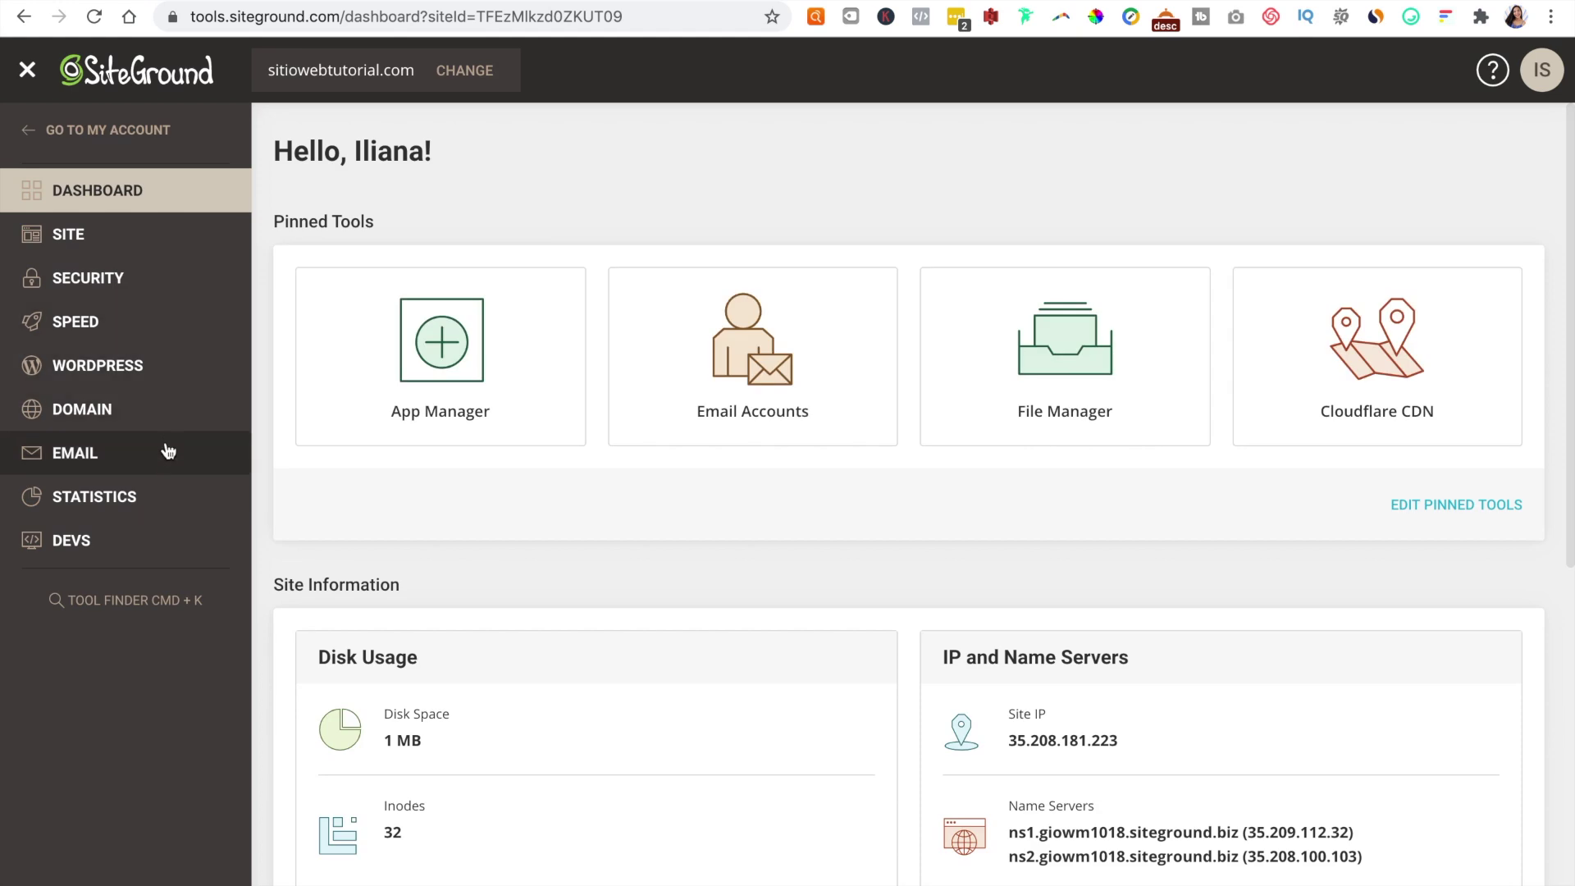
{"action": "left_click", "coordinate": [160, 457]}
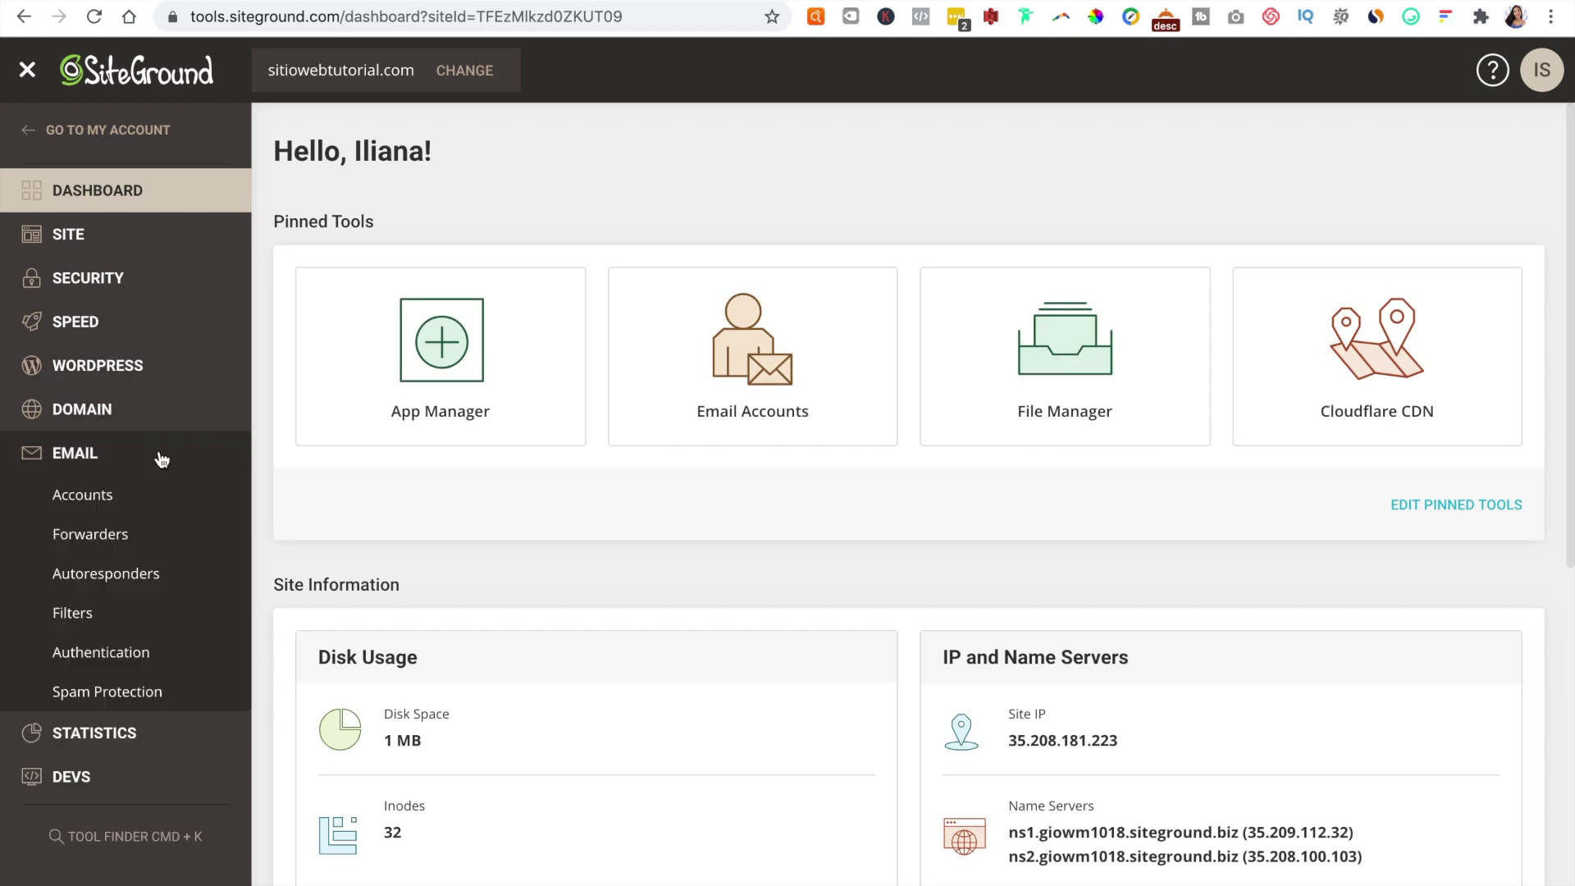
{"action": "left_click", "coordinate": [79, 499]}
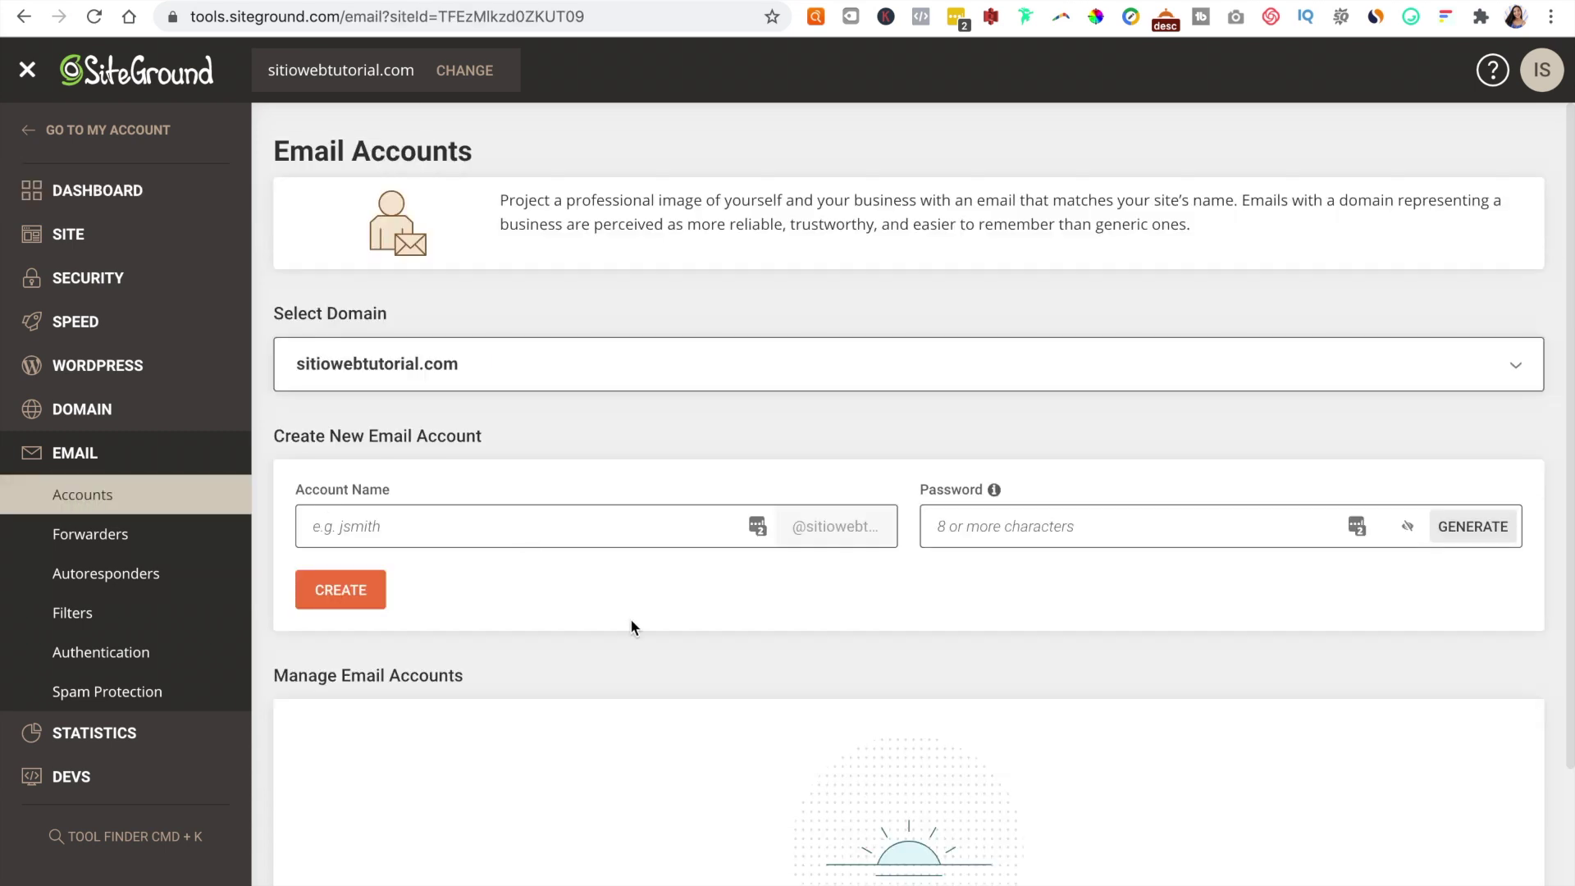
{"action": "scroll", "coordinate": [630, 618], "scroll_direction": "down", "scroll_amount": 3}
{"action": "scroll", "coordinate": [630, 618], "scroll_direction": "up", "scroll_amount": 2}
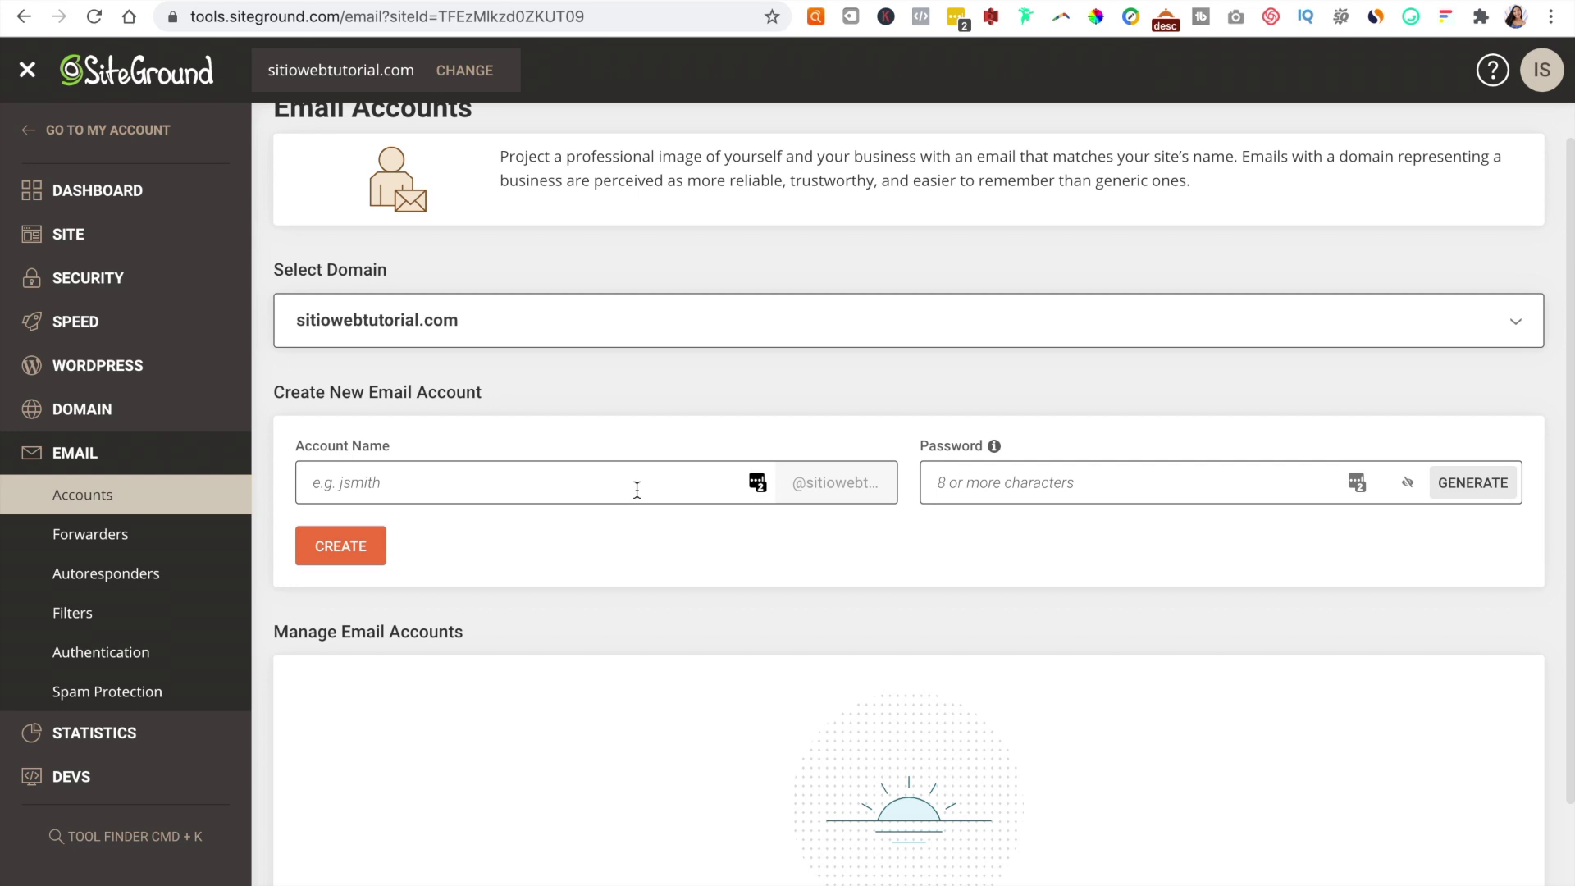
{"action": "left_click", "coordinate": [636, 490]}
{"action": "type", "text": "hello"}
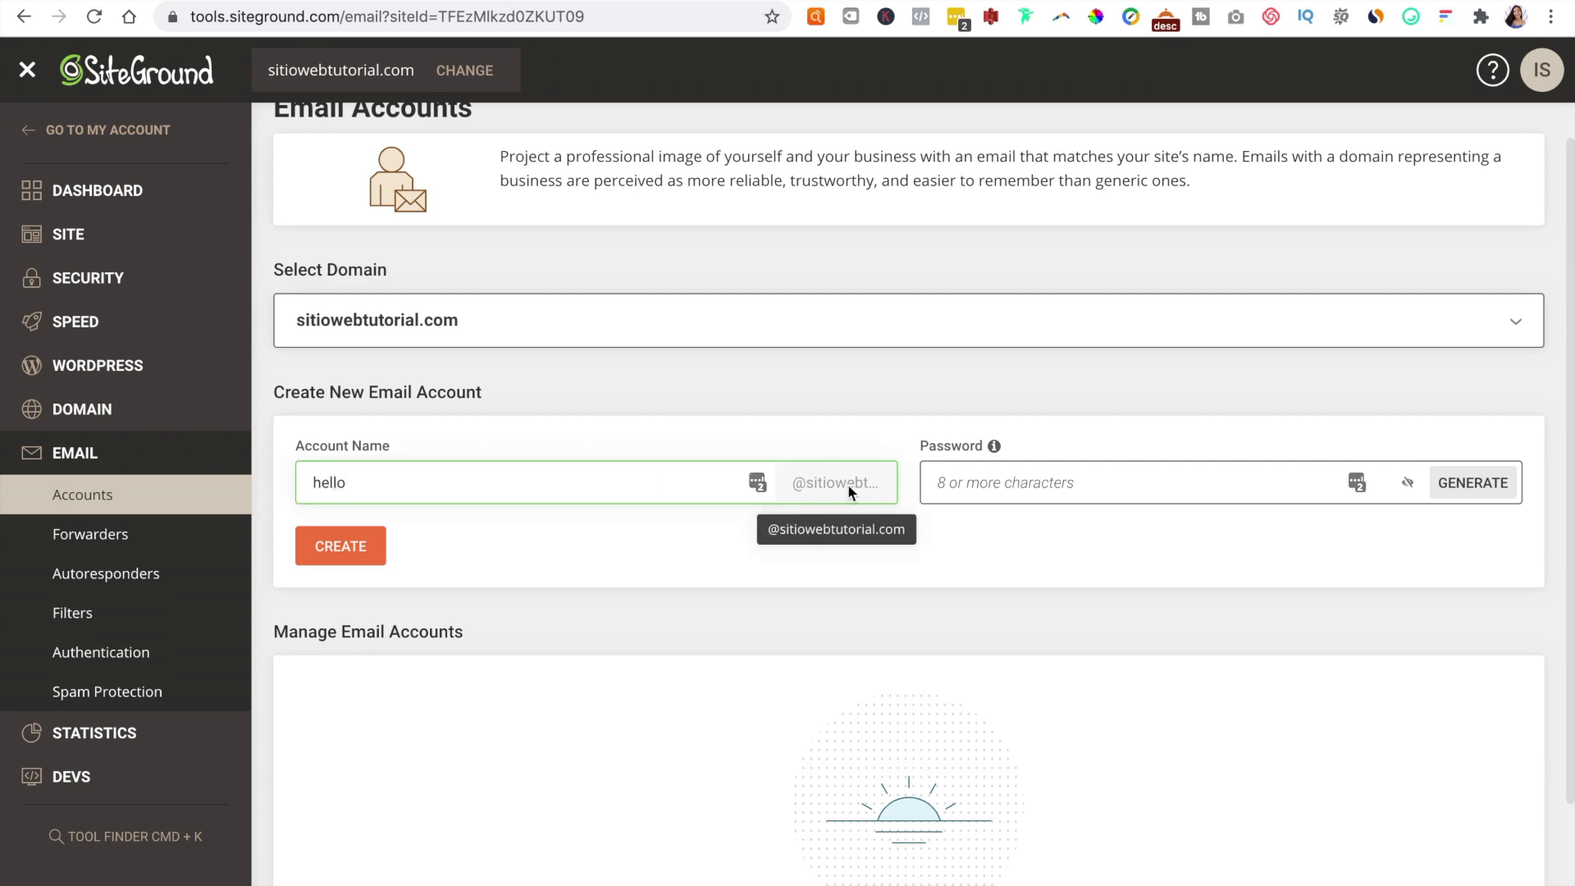
{"action": "left_click", "coordinate": [965, 482]}
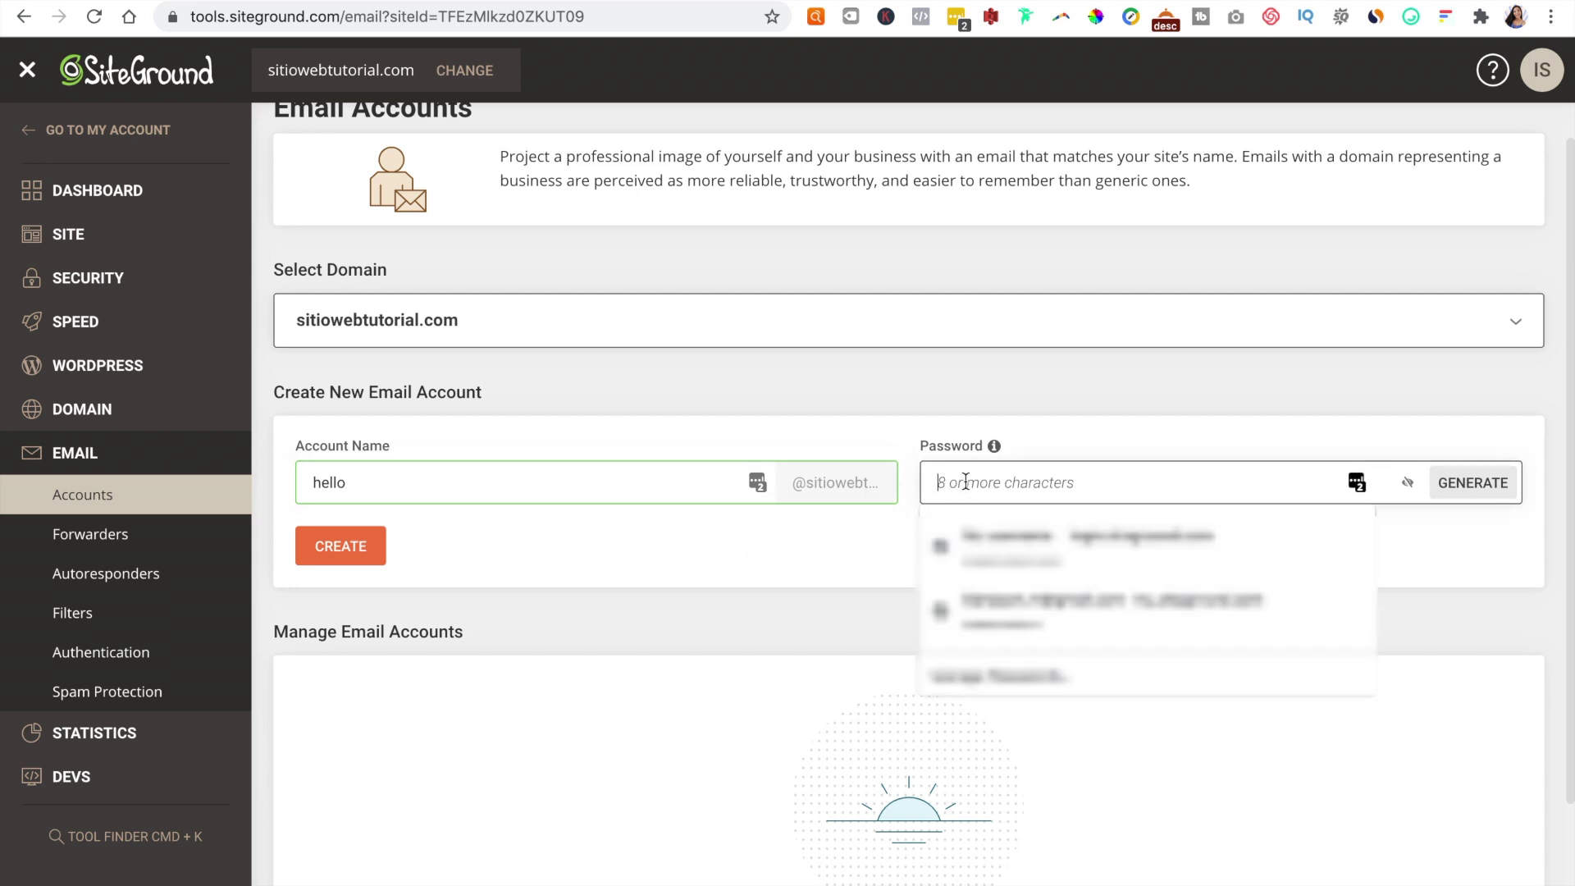
{"action": "type", "text": "••"}
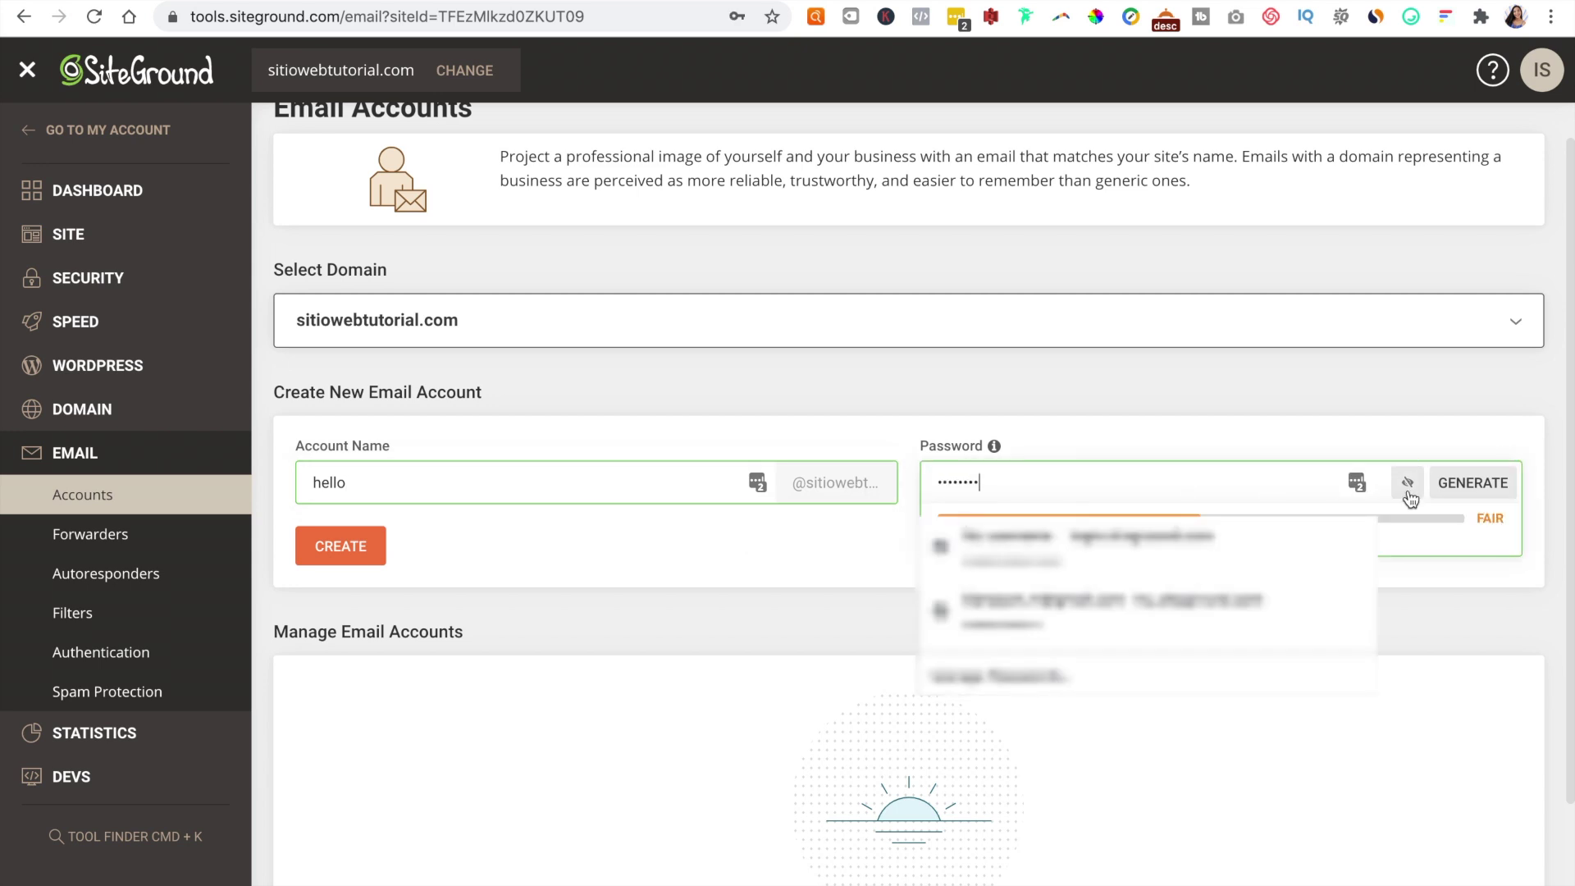
{"action": "left_click", "coordinate": [1475, 490]}
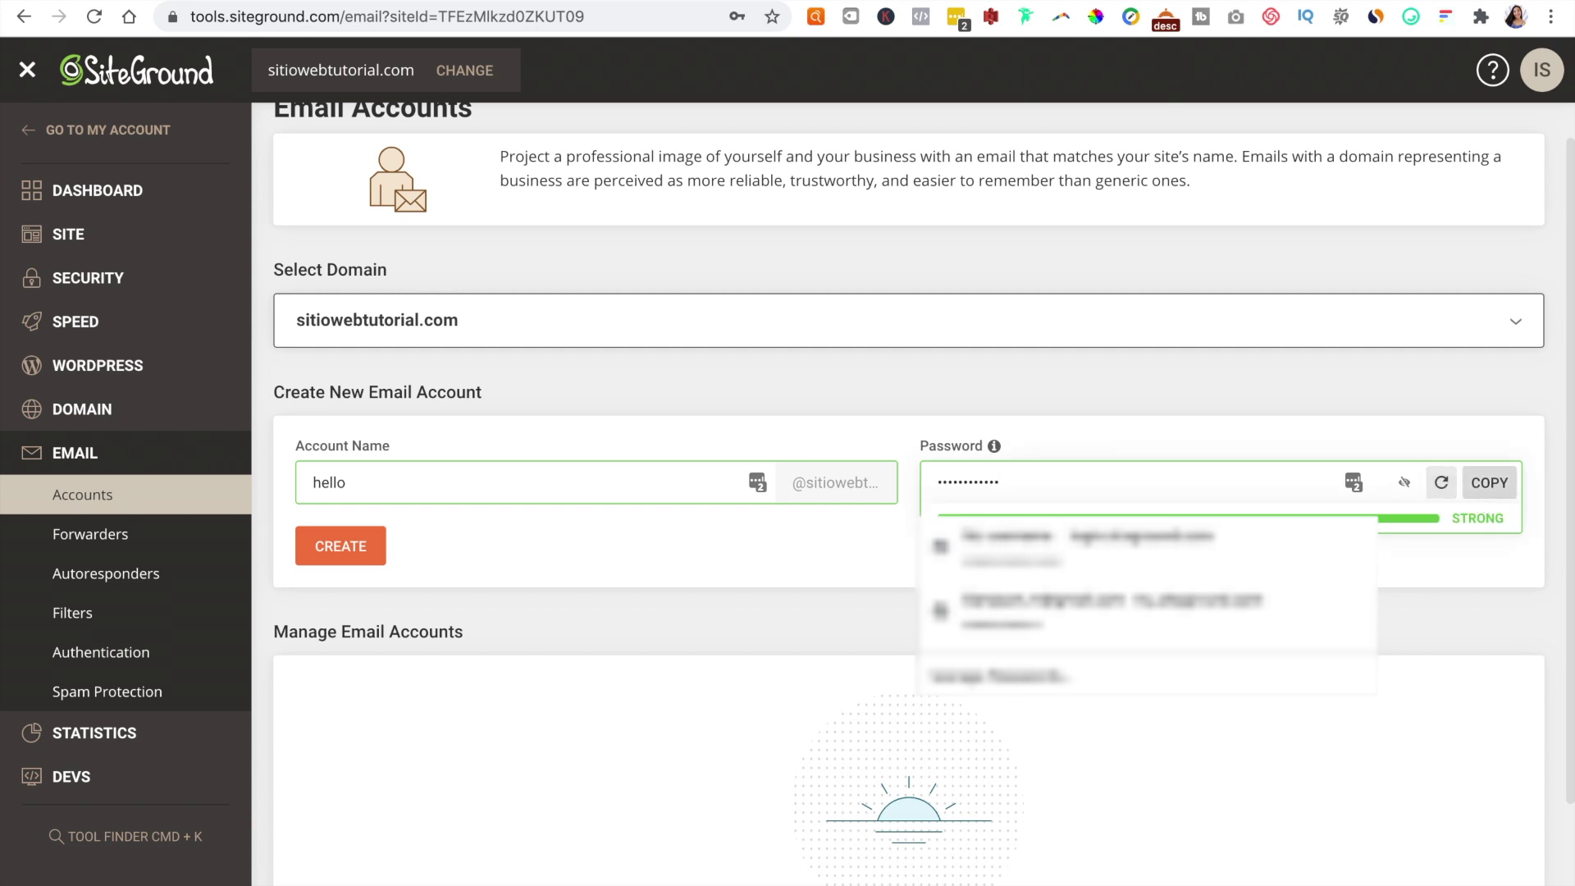
{"action": "left_click", "coordinate": [830, 543]}
{"action": "left_click", "coordinate": [341, 546]}
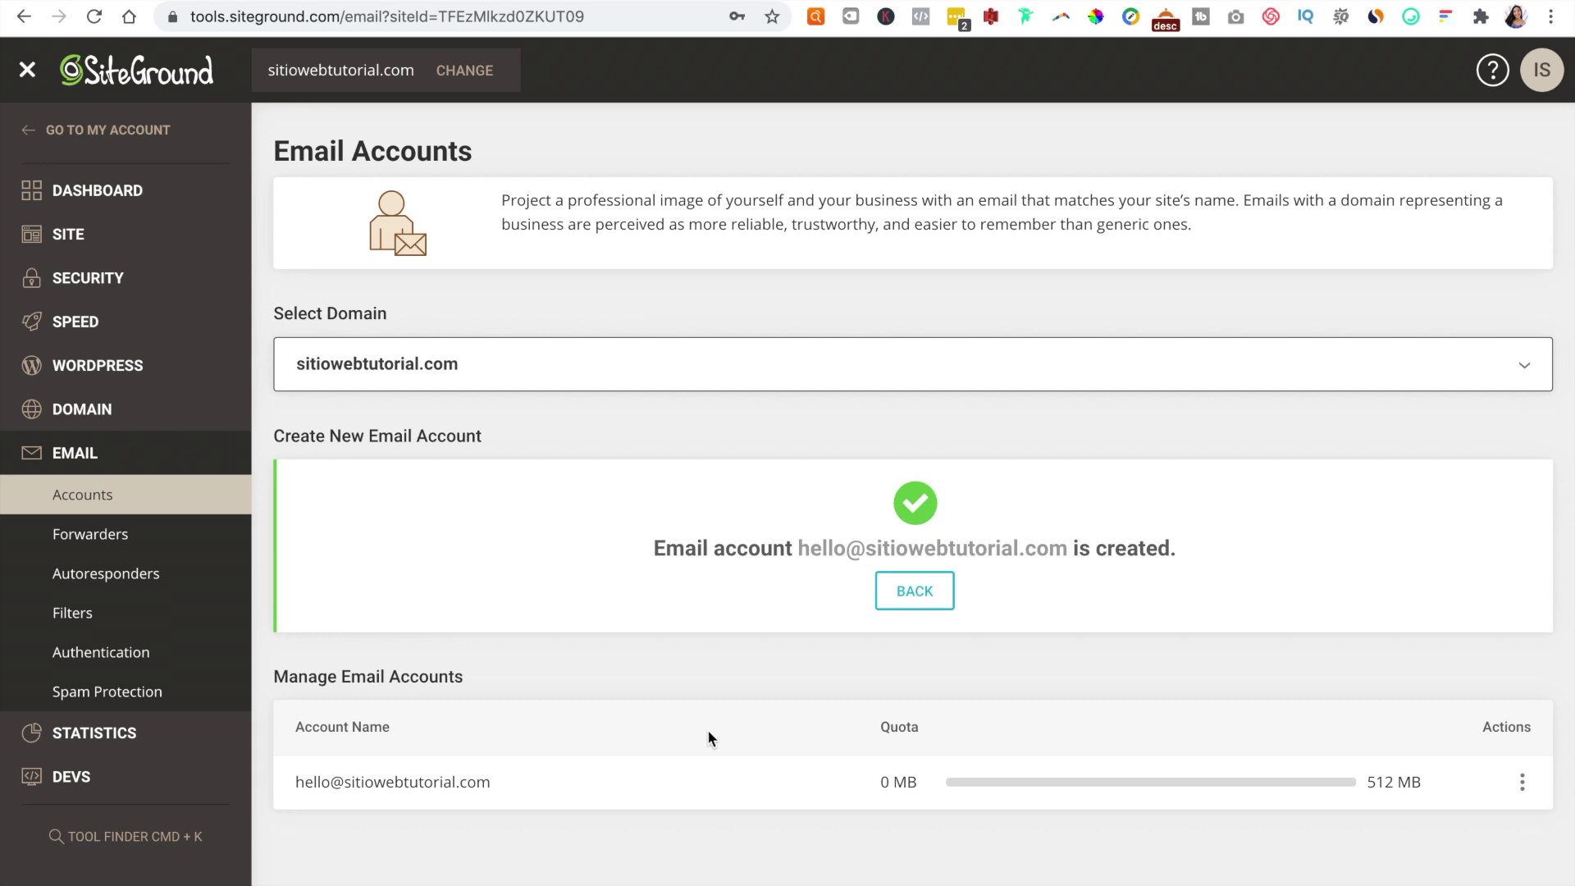
{"action": "left_click", "coordinate": [1383, 205]}
{"action": "left_click", "coordinate": [909, 597]}
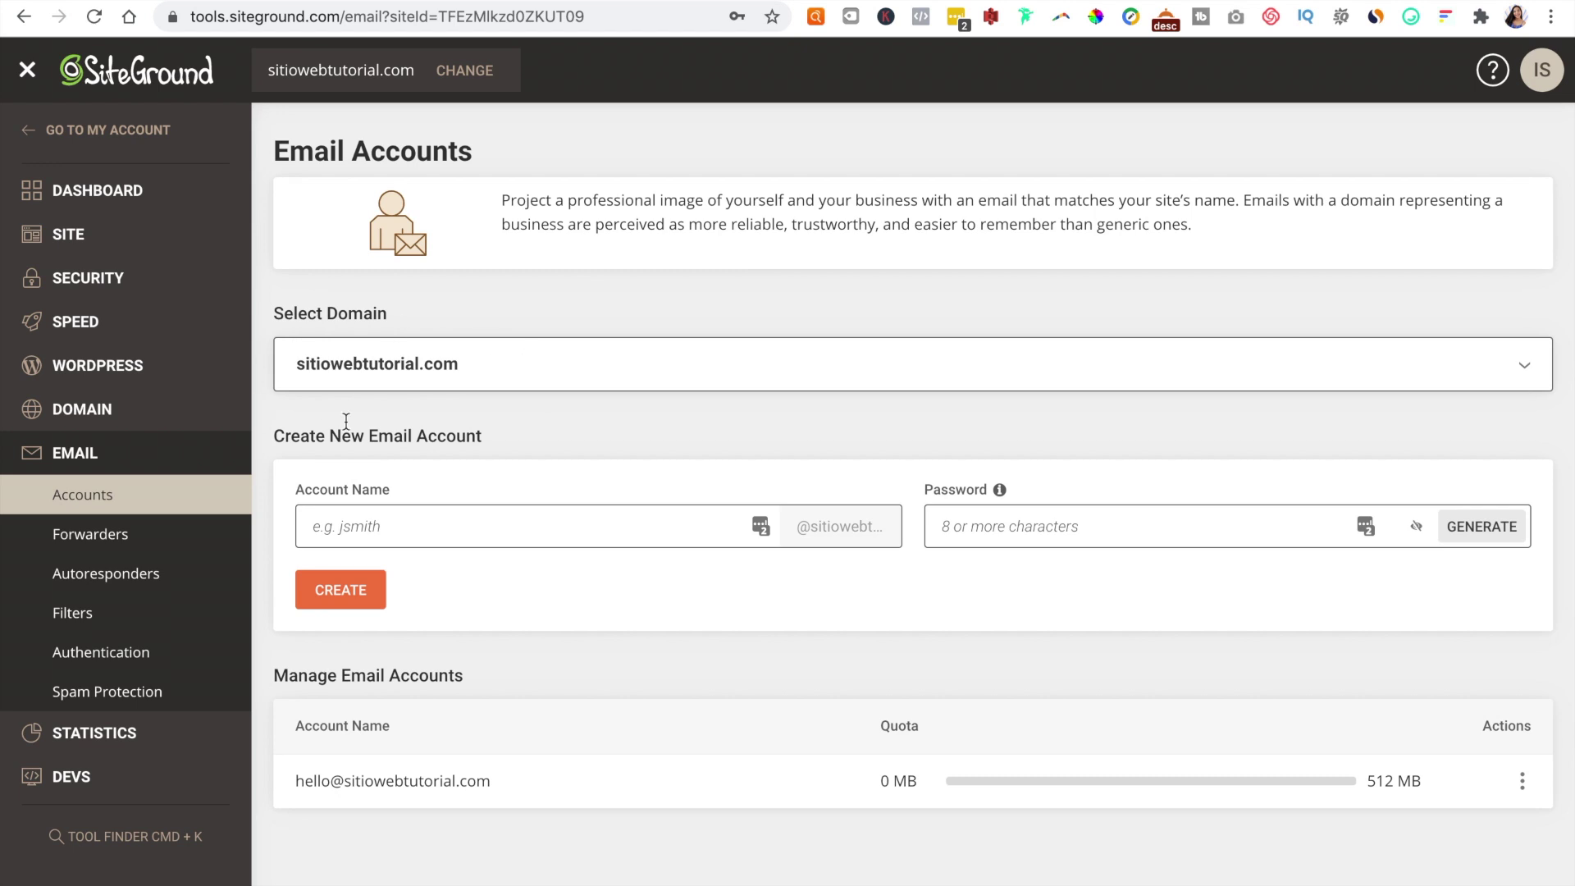
Step: Create the ventas mailbox, replacing the generated password with a custom one
{"action": "left_click", "coordinate": [480, 535]}
{"action": "type", "text": "ventas"}
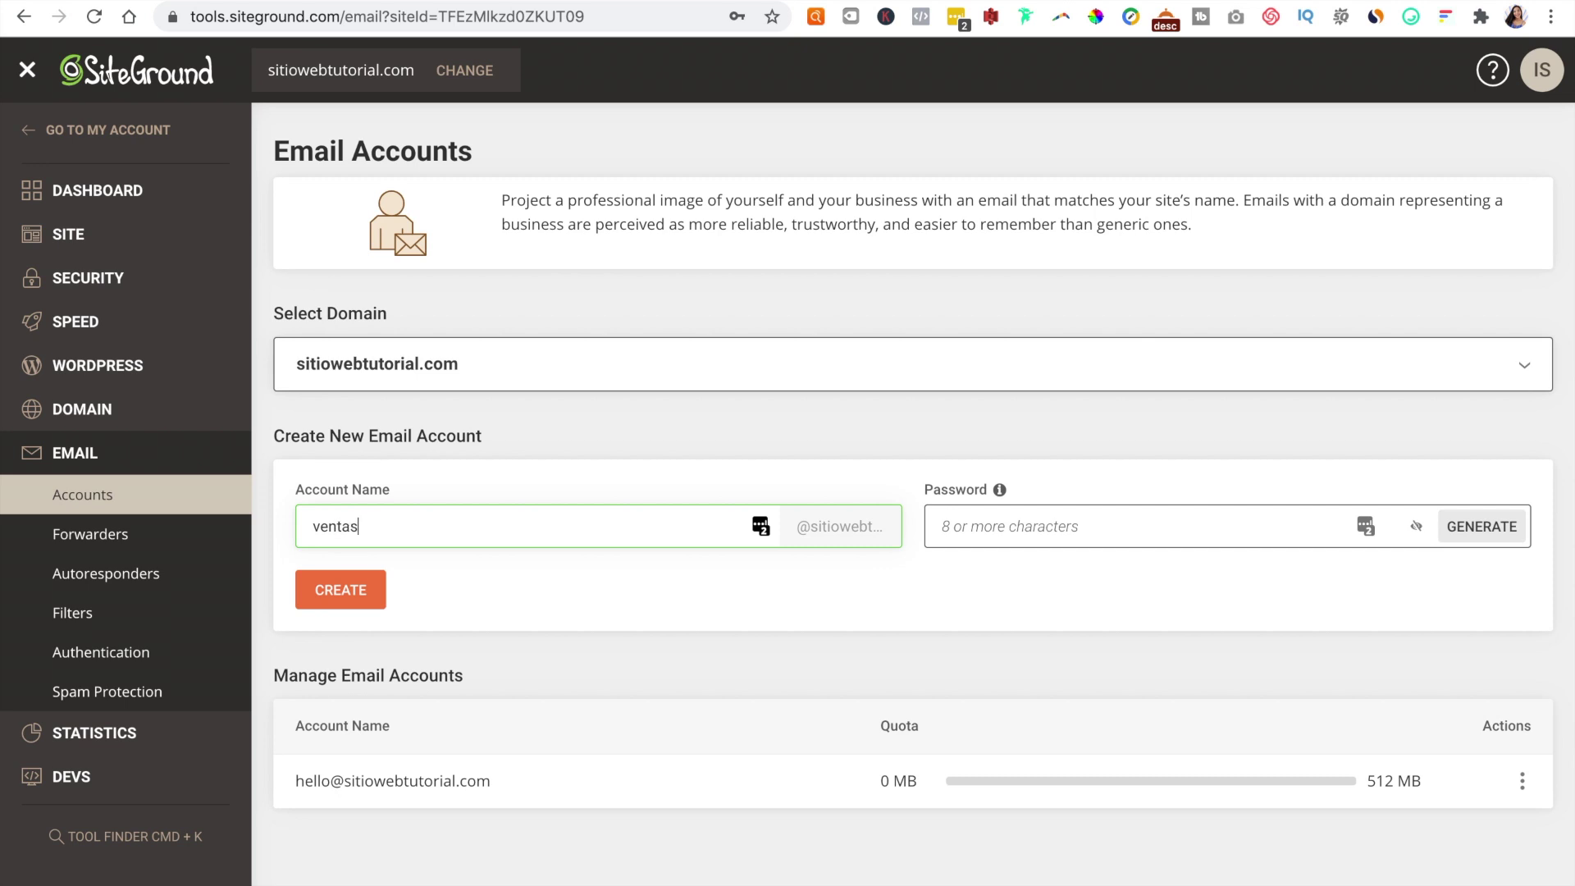
{"action": "left_click", "coordinate": [1035, 512]}
{"action": "type", "text": "••••••••"}
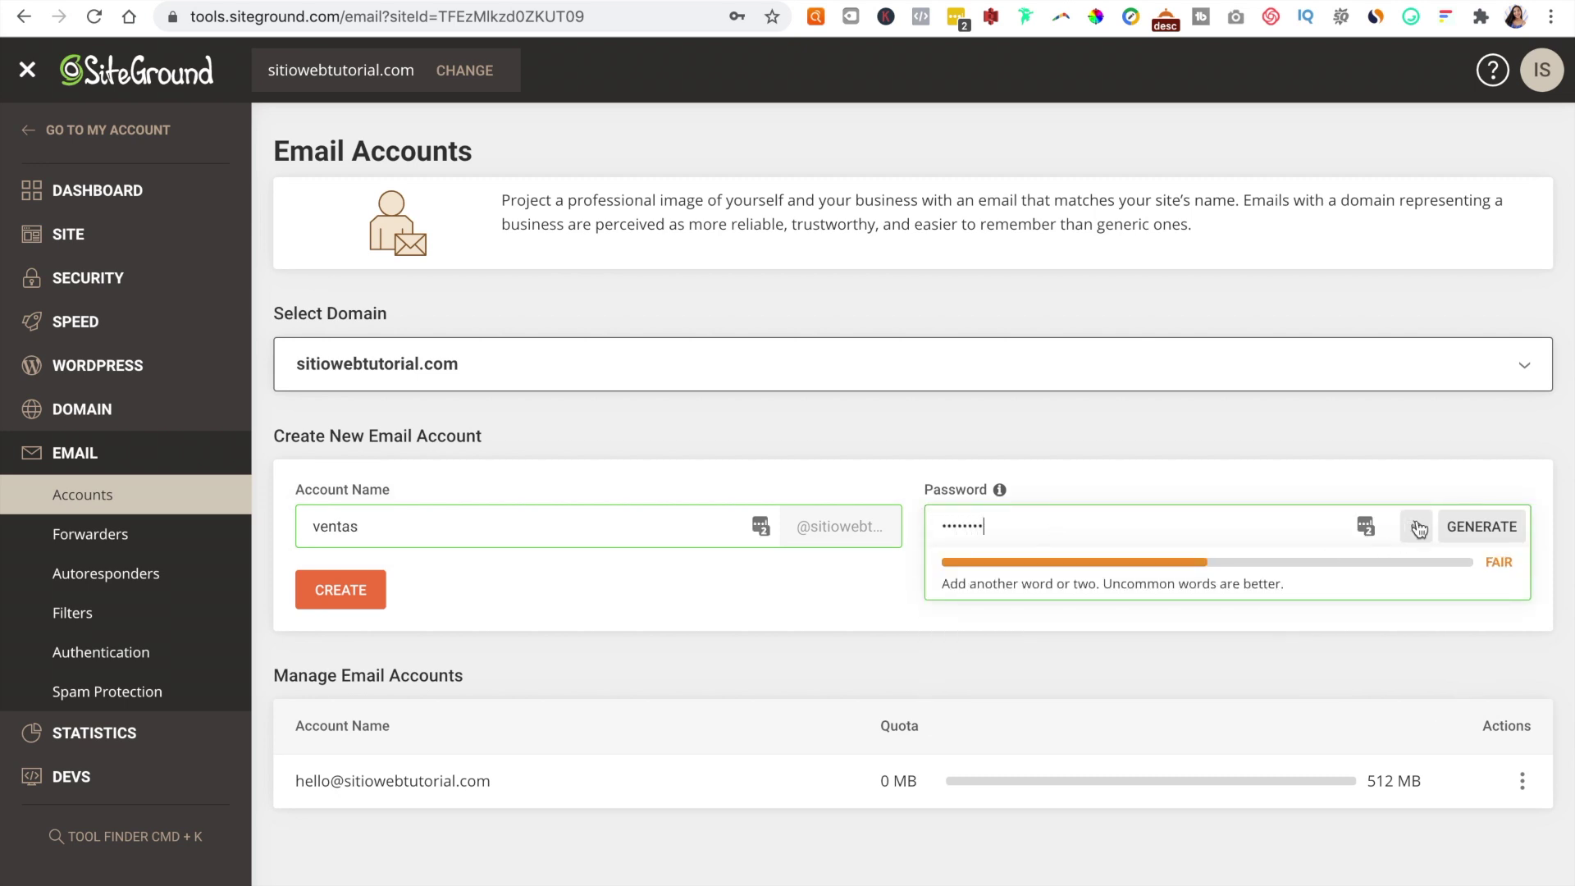
{"action": "left_click", "coordinate": [1456, 529]}
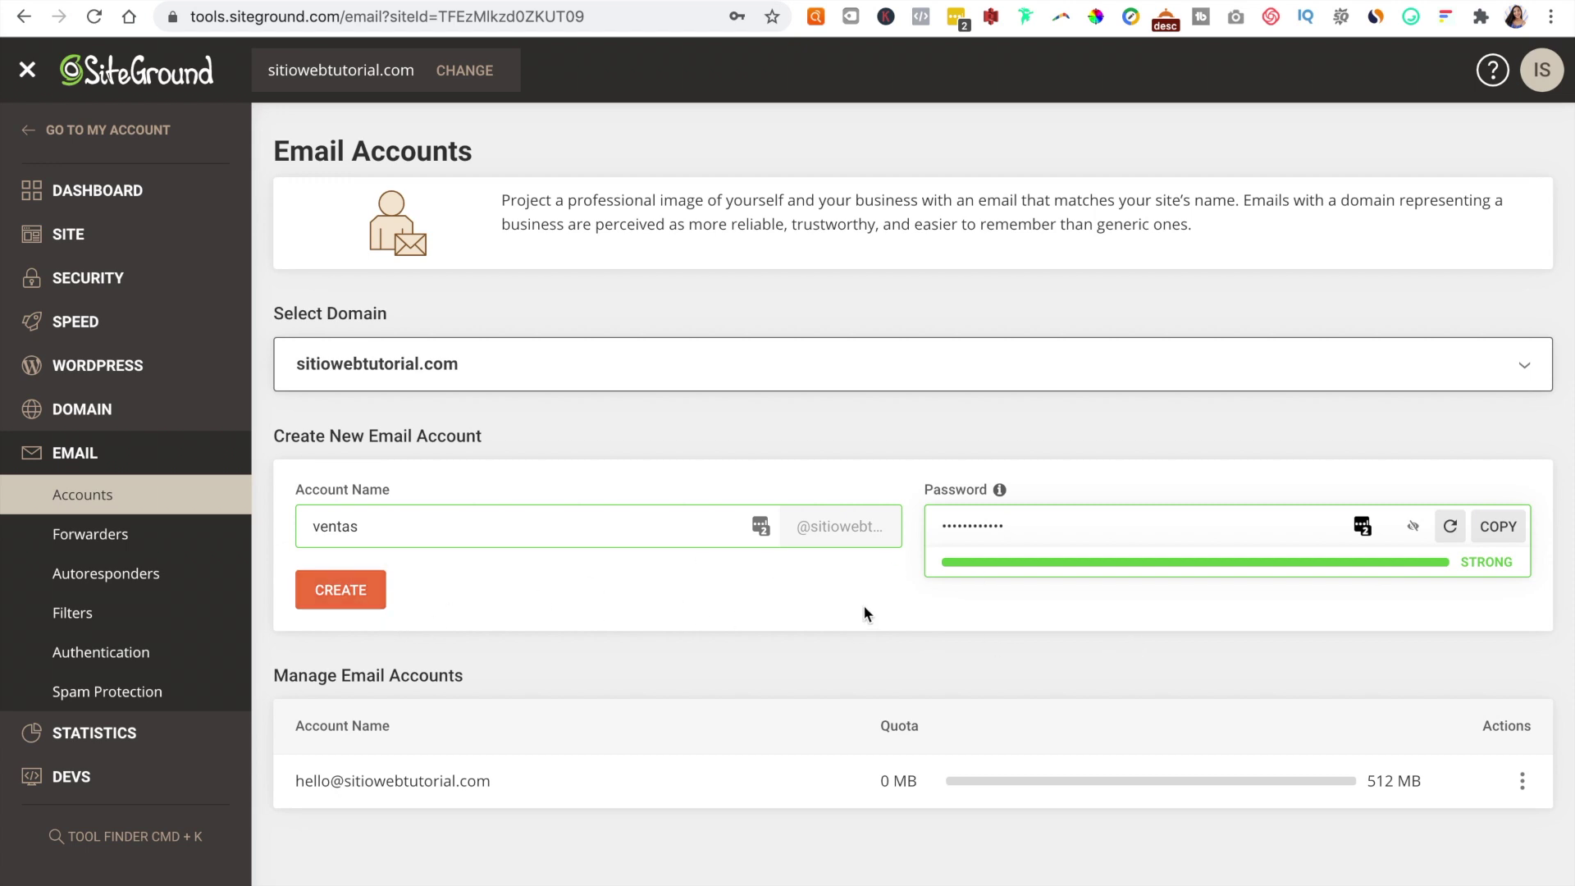
{"action": "double_click", "coordinate": [1009, 525]}
{"action": "key", "text": "BackSpace"}
{"action": "type", "text": "abcdefgh"}
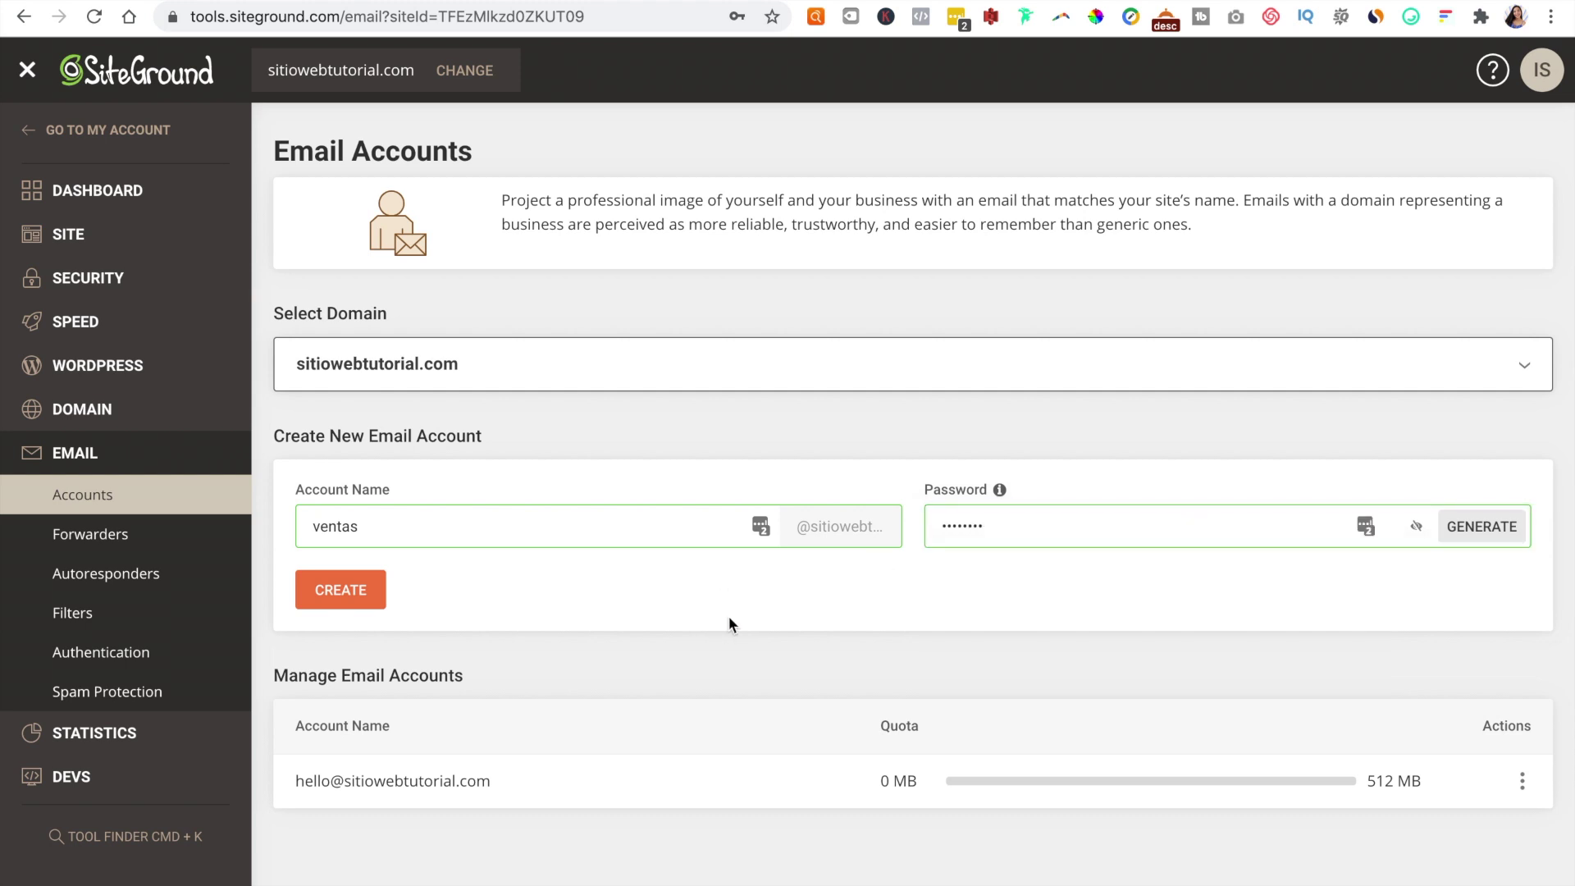
{"action": "left_click", "coordinate": [345, 587]}
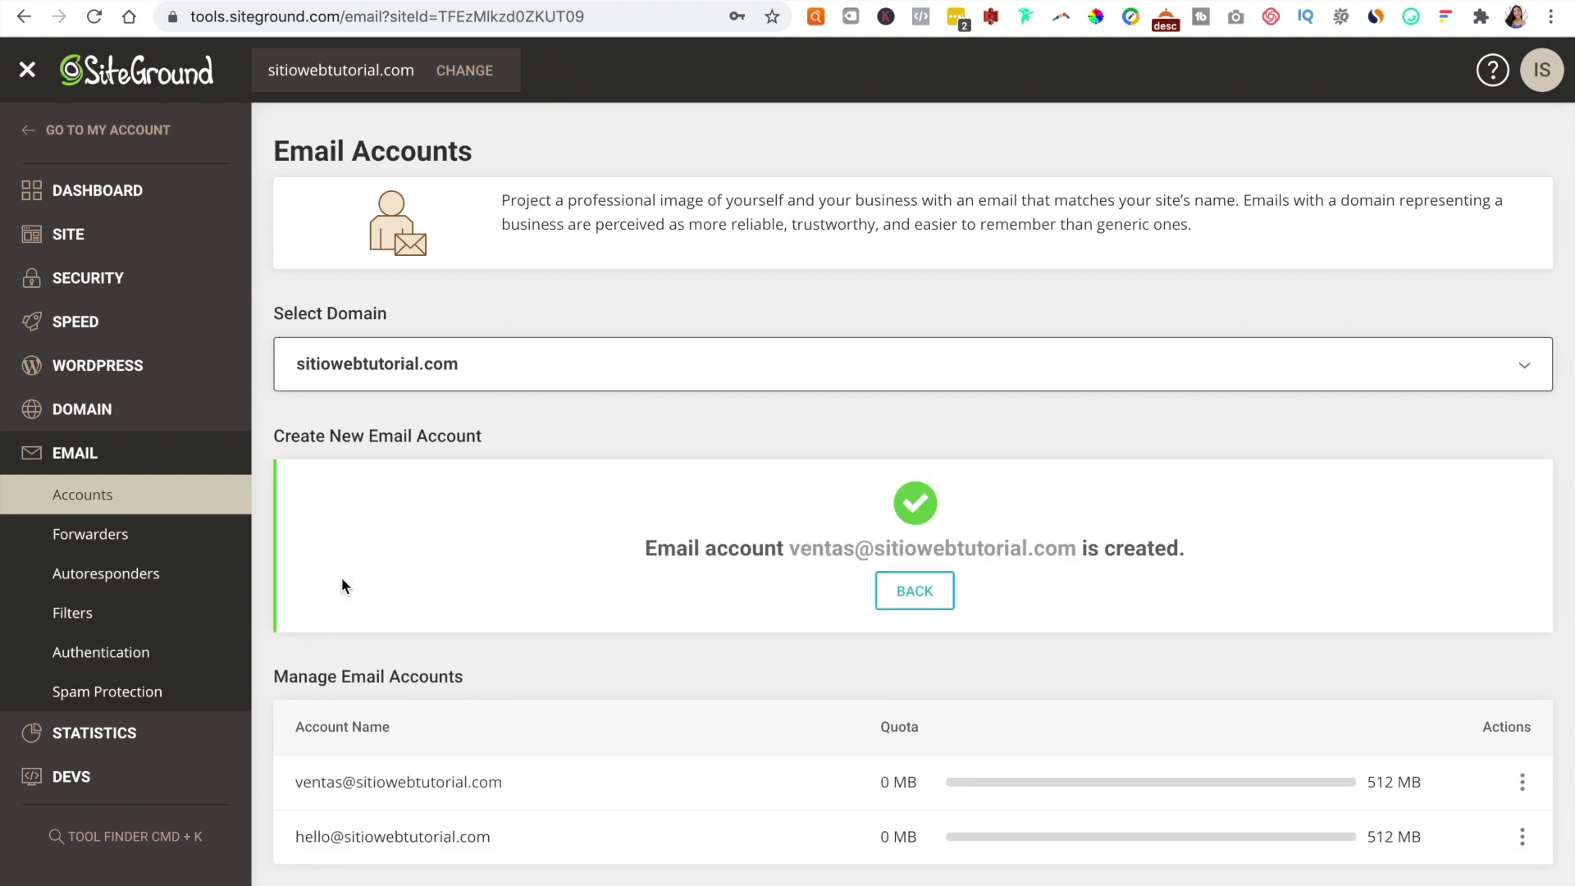
{"action": "left_click", "coordinate": [914, 591]}
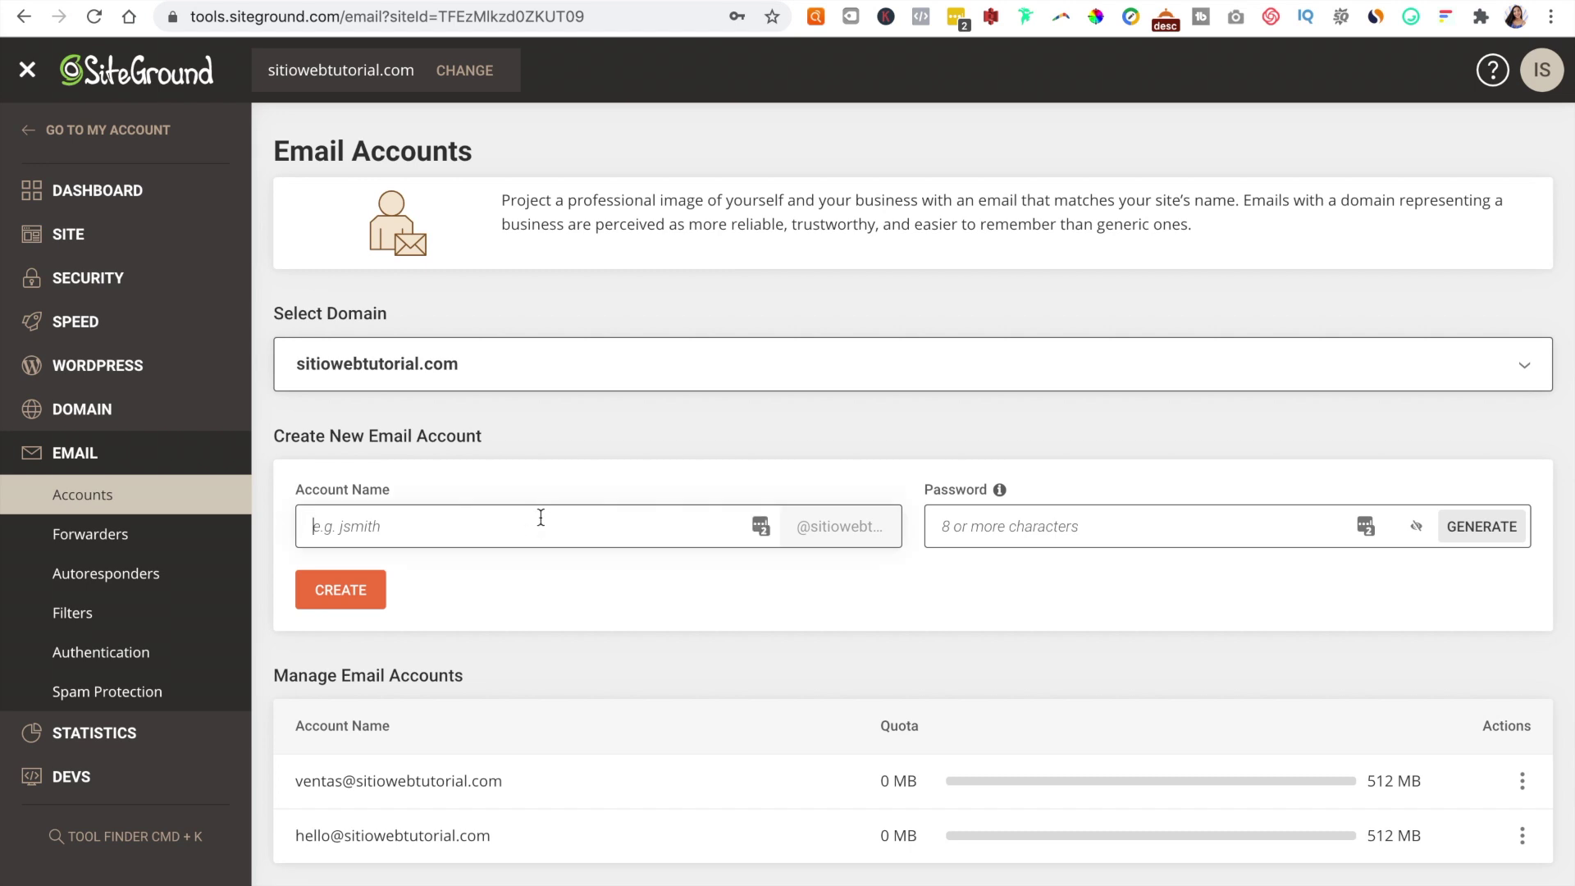
Step: Create a third mailbox named with the owner's first name and a password
{"action": "left_click", "coordinate": [1093, 522]}
{"action": "type", "text": "••••"}
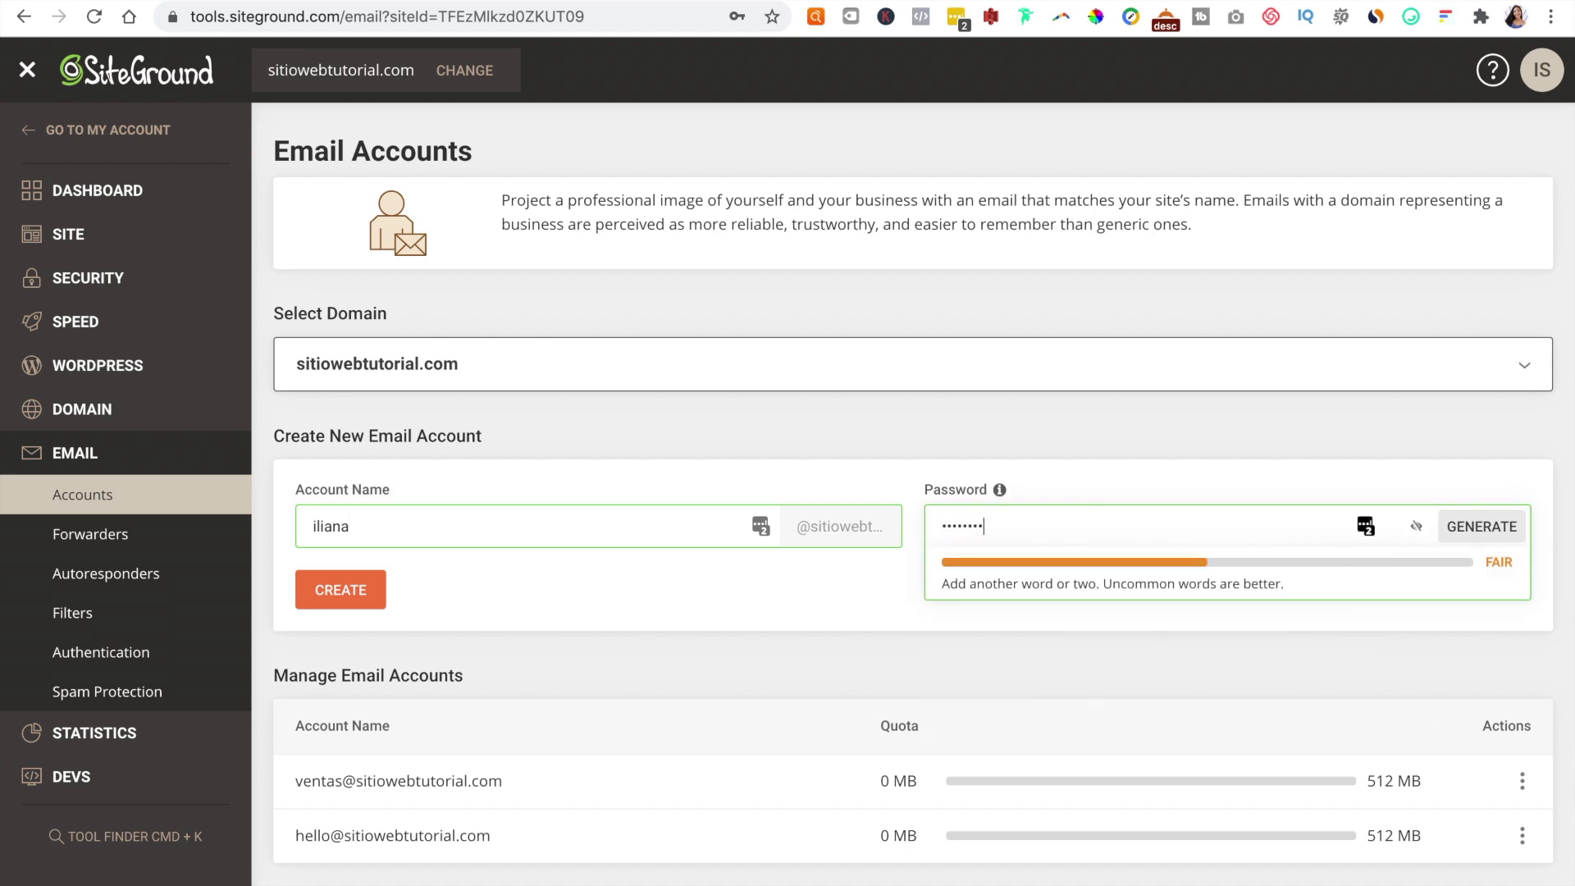
{"action": "left_click", "coordinate": [302, 591]}
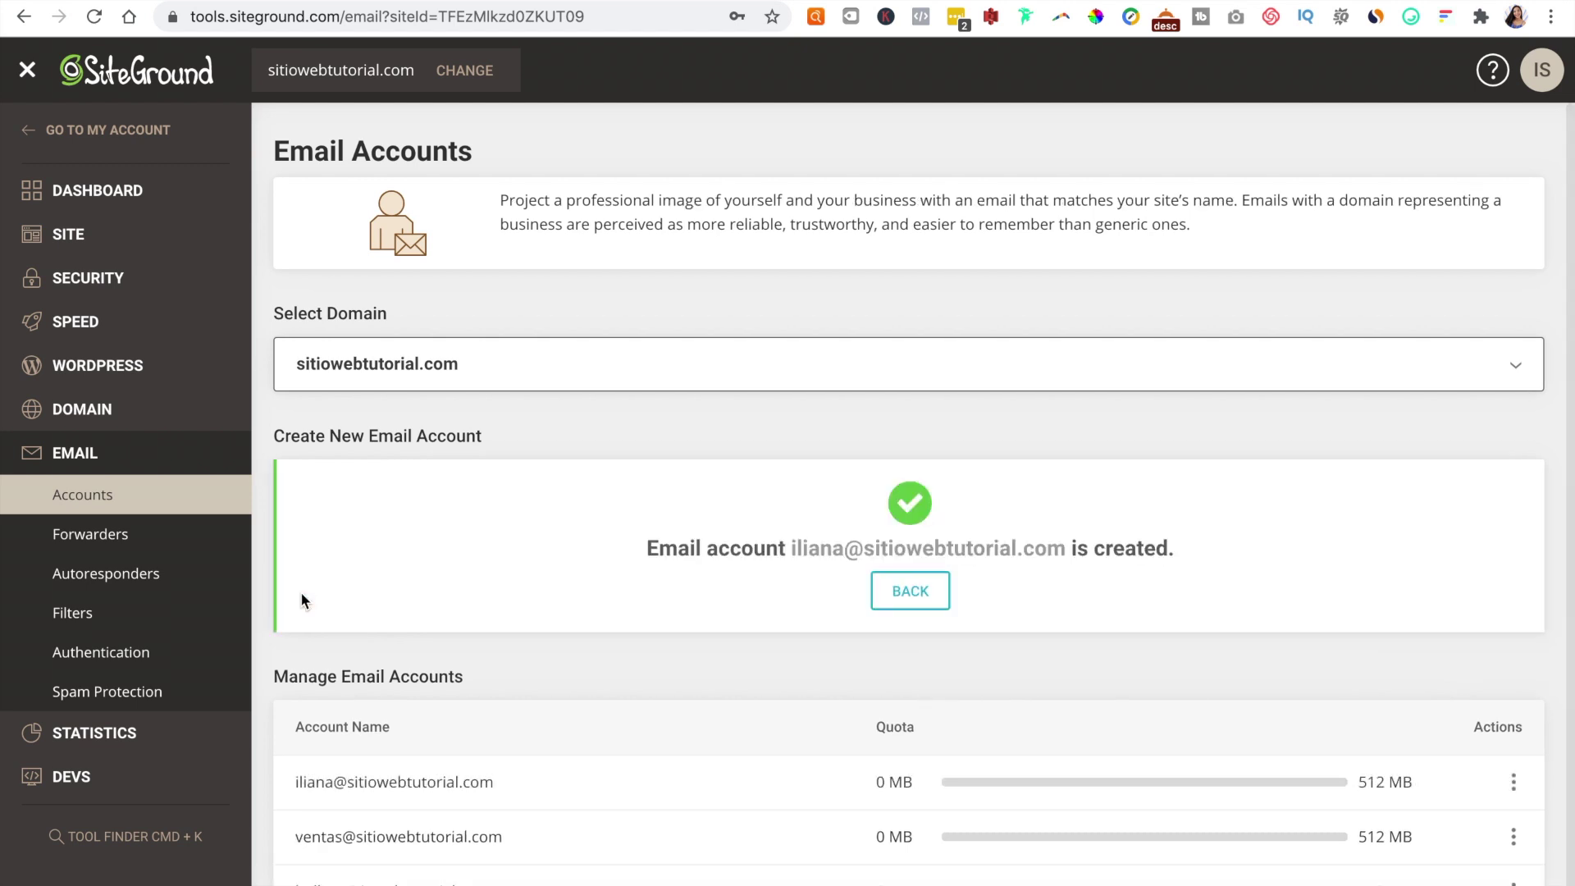
Step: Confirm all three accounts show a 512 MB quota, then return to the empty form
{"action": "scroll", "coordinate": [634, 853], "scroll_direction": "down", "scroll_amount": 1}
{"action": "scroll", "coordinate": [634, 853], "scroll_direction": "up", "scroll_amount": 1}
{"action": "scroll", "coordinate": [975, 815], "scroll_direction": "down", "scroll_amount": 1}
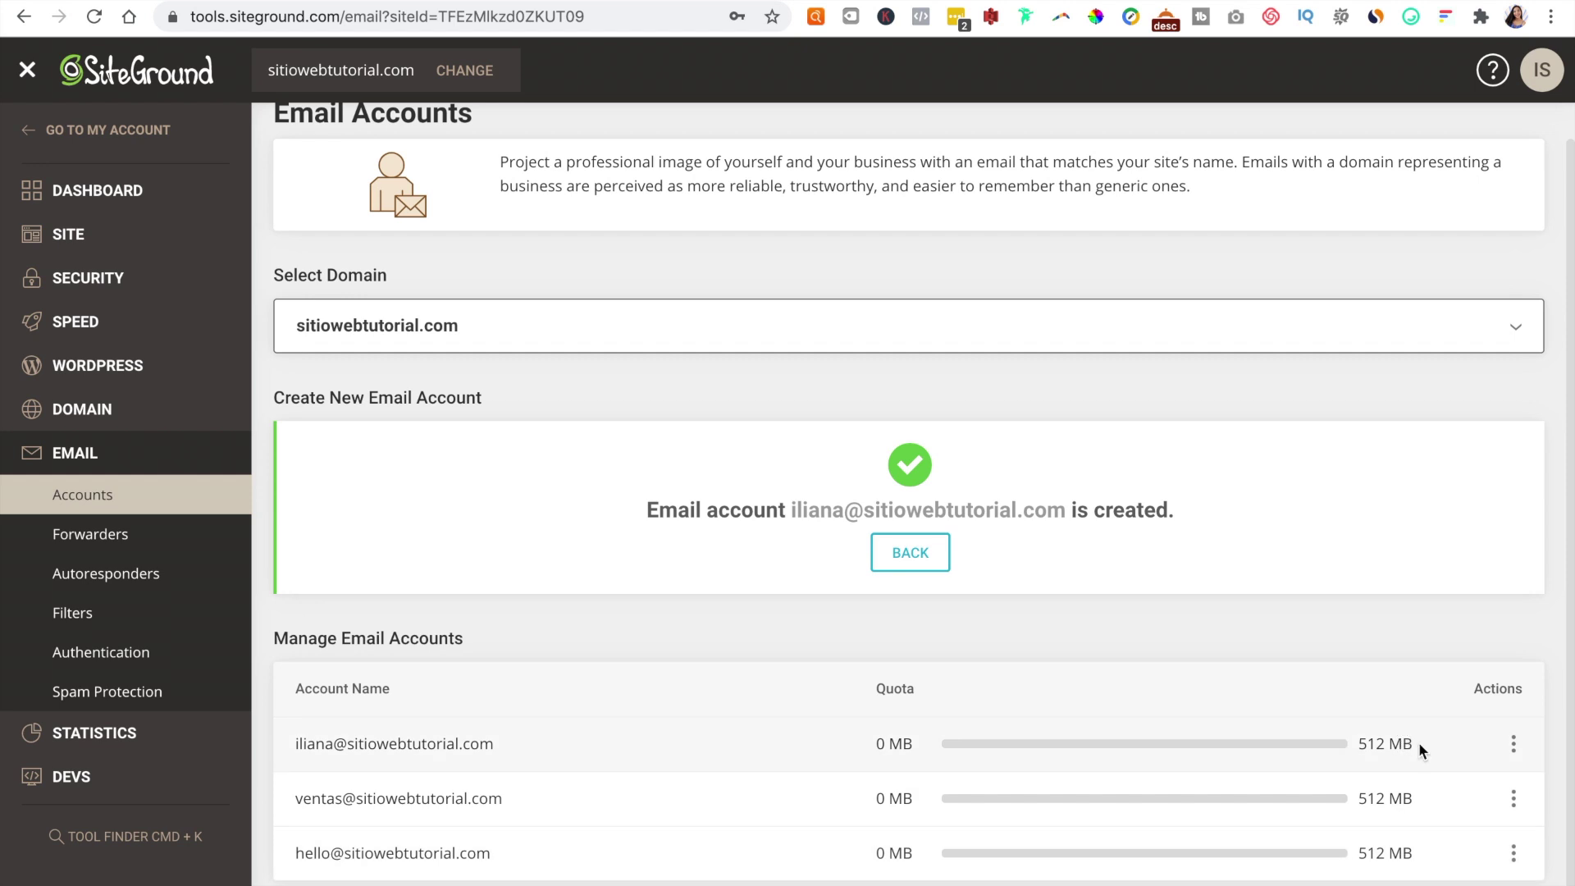
{"action": "left_click_drag", "start_coordinate": [1410, 744], "coordinate": [1355, 745]}
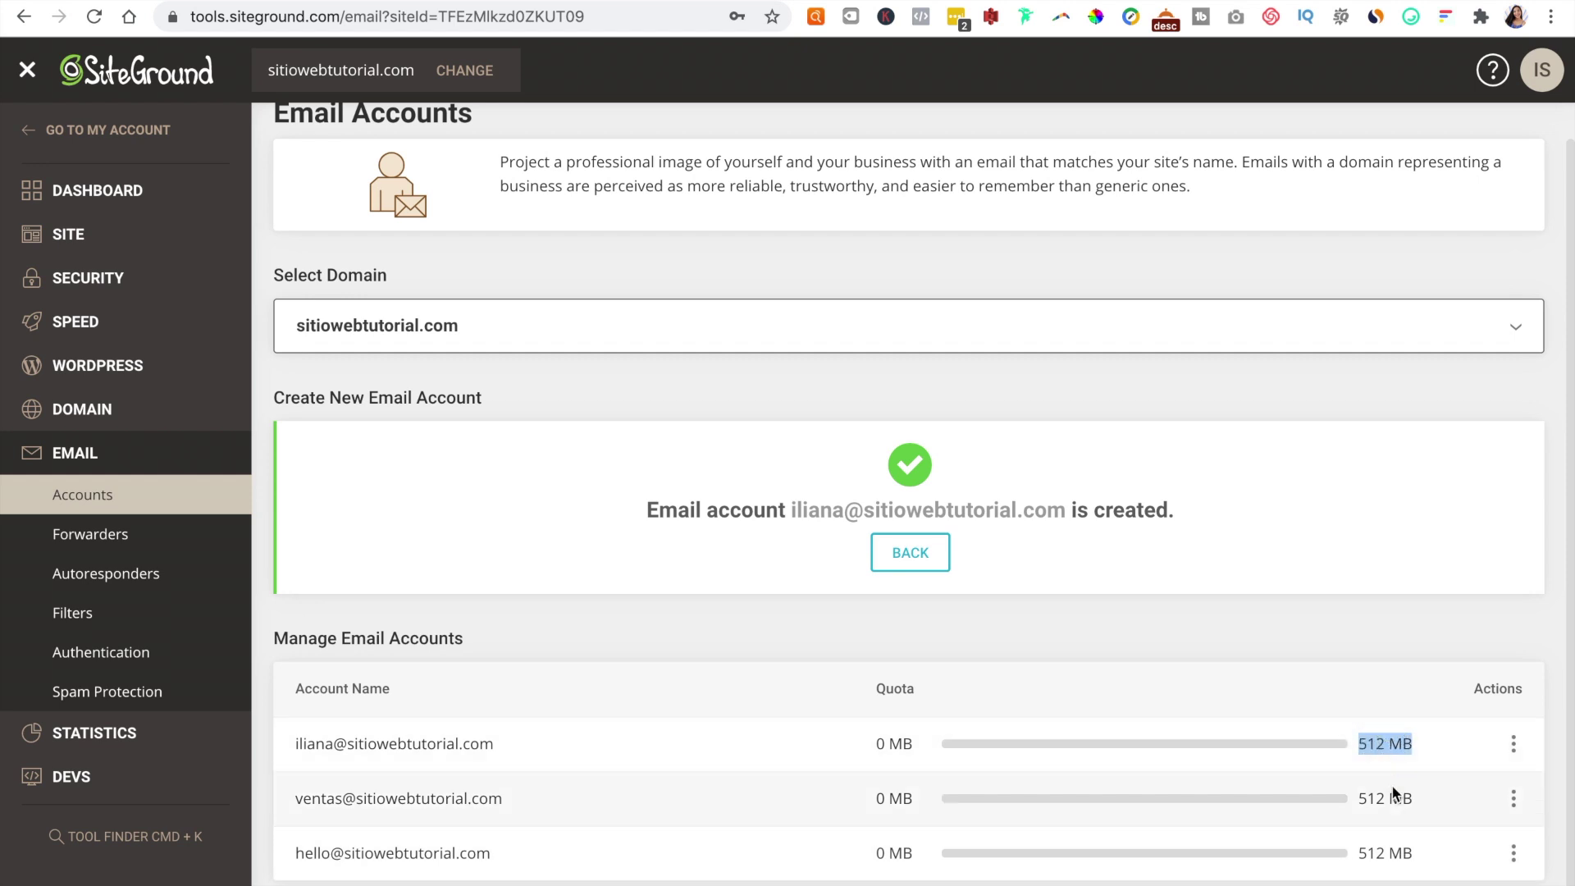
{"action": "left_click_drag", "start_coordinate": [1426, 800], "coordinate": [1357, 796]}
{"action": "left_click_drag", "start_coordinate": [1433, 853], "coordinate": [1357, 853]}
{"action": "left_click_drag", "start_coordinate": [1414, 743], "coordinate": [1357, 743]}
{"action": "left_click", "coordinate": [1087, 652]}
{"action": "scroll", "coordinate": [1087, 652], "scroll_direction": "up", "scroll_amount": 1}
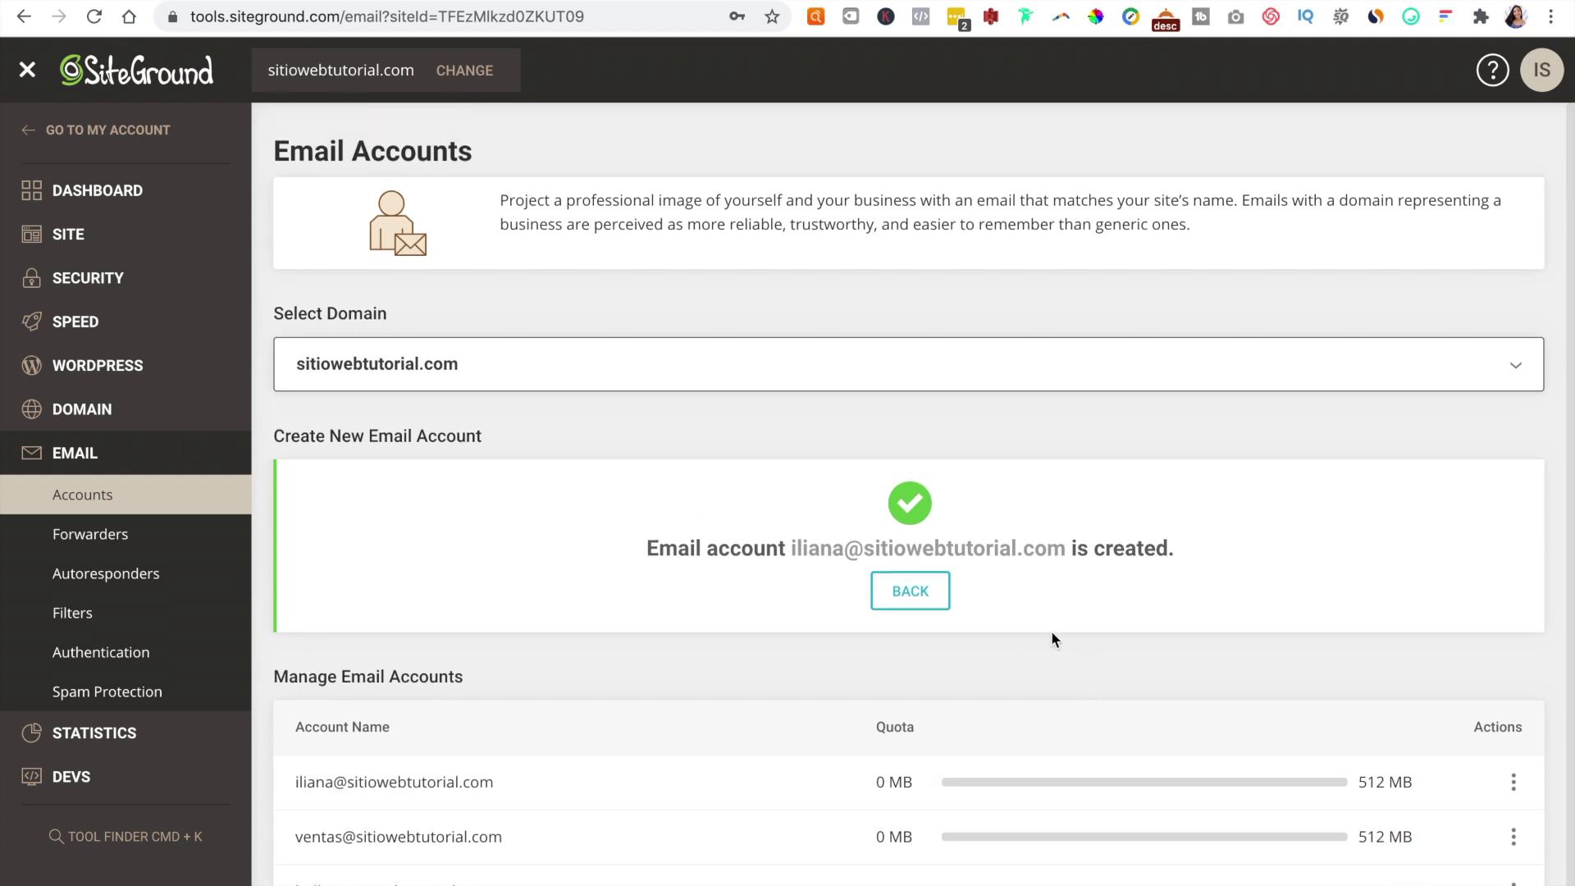
{"action": "left_click", "coordinate": [903, 597]}
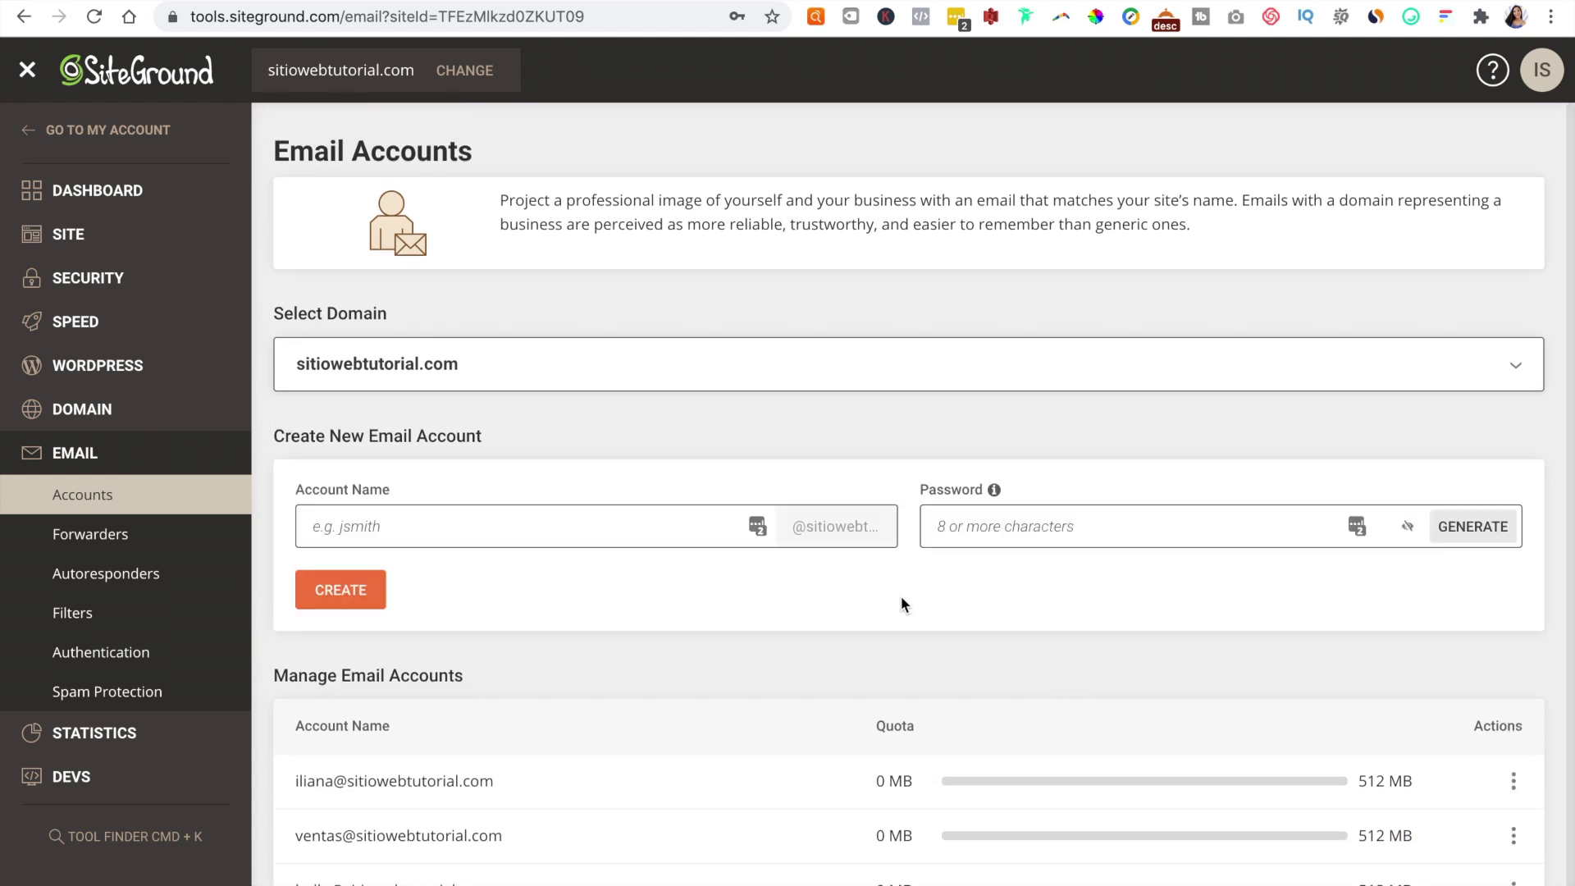
Step: Create the admin mailbox with a password and return to the blank form
{"action": "left_click", "coordinate": [439, 512]}
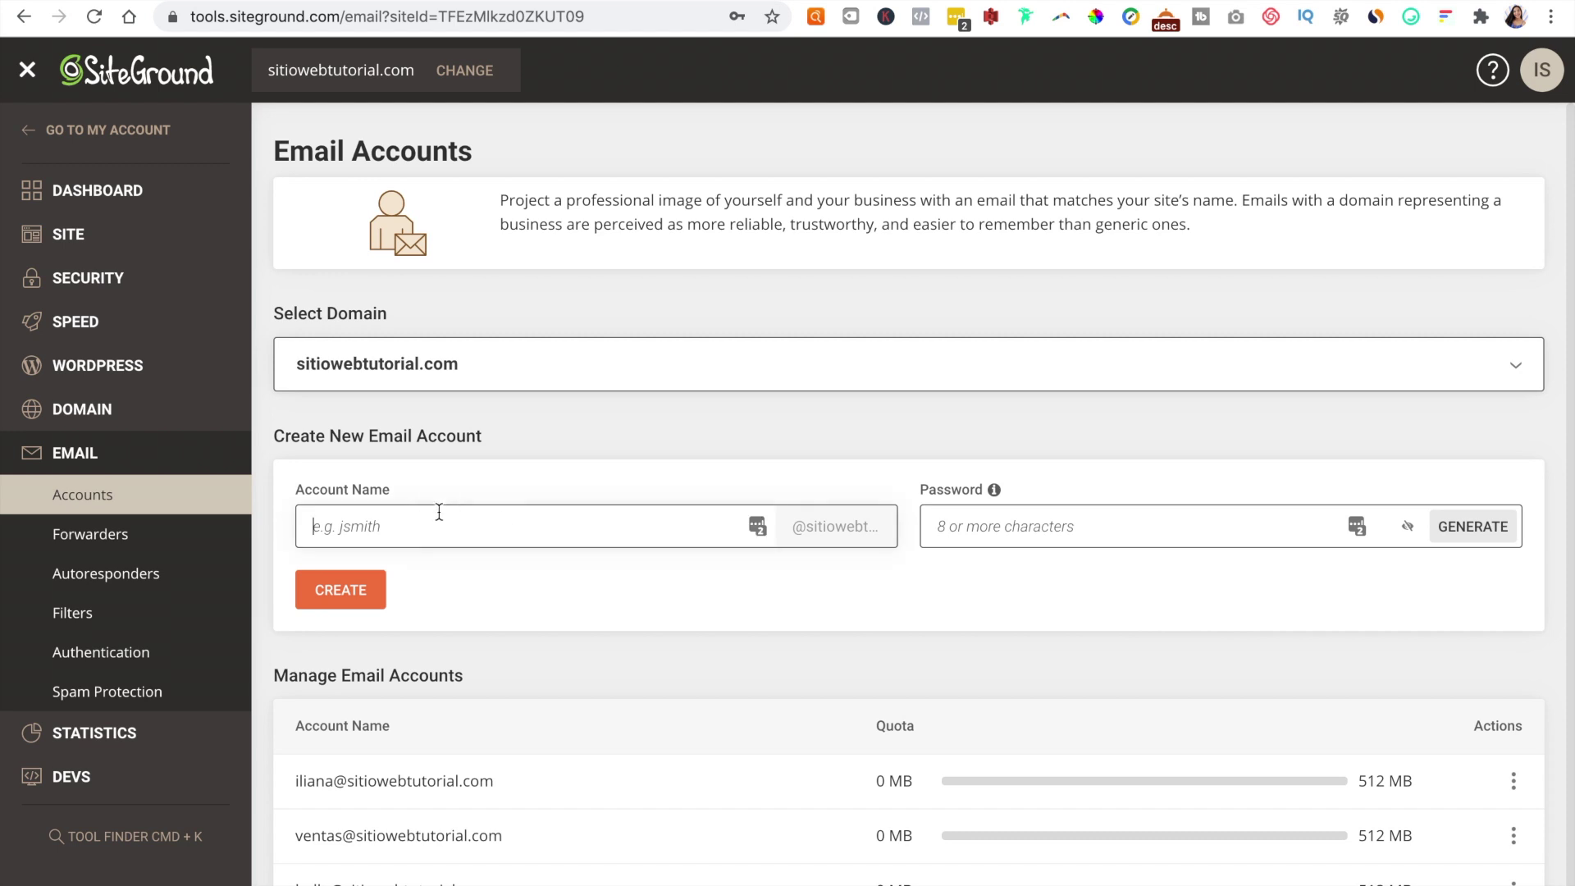
{"action": "type", "text": "admin"}
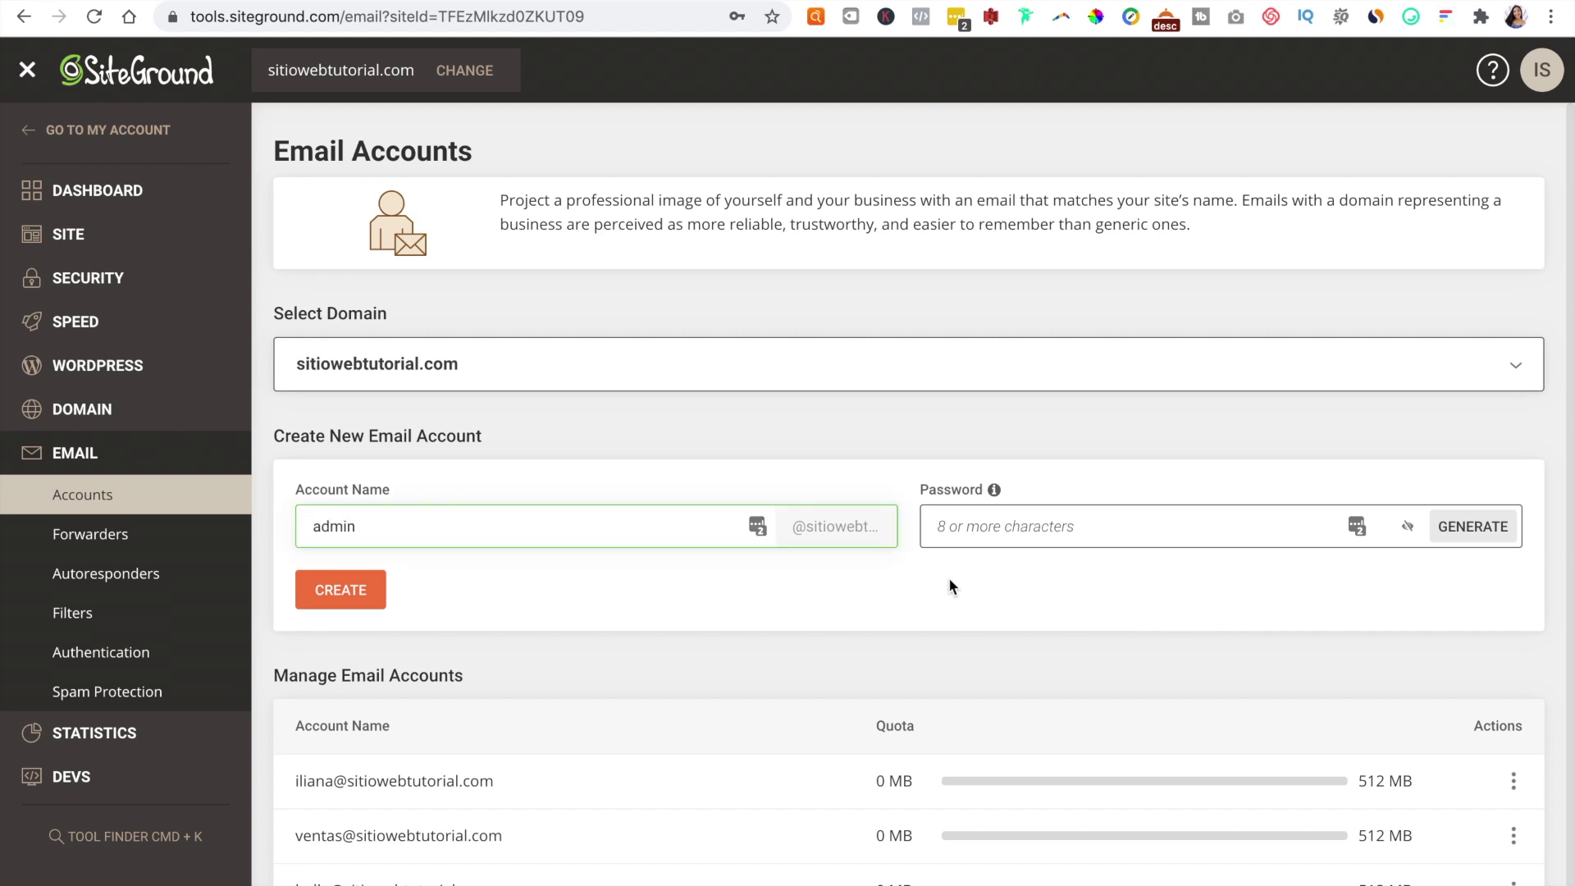
{"action": "left_click", "coordinate": [988, 532]}
{"action": "type", "text": "•••••••••"}
{"action": "left_click", "coordinate": [341, 592]}
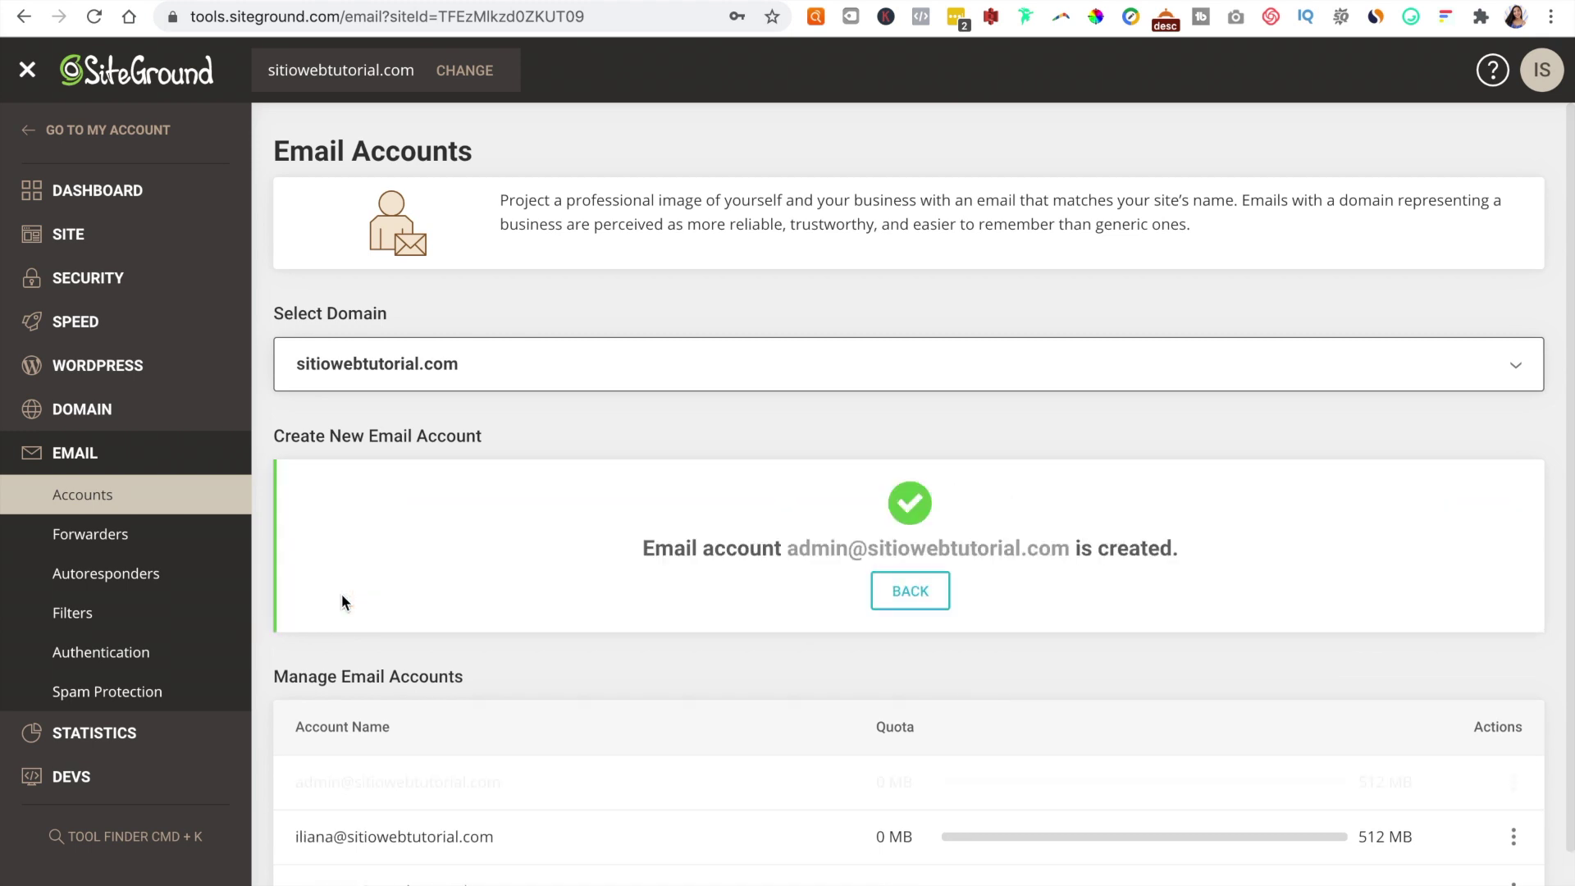
{"action": "left_click", "coordinate": [894, 589]}
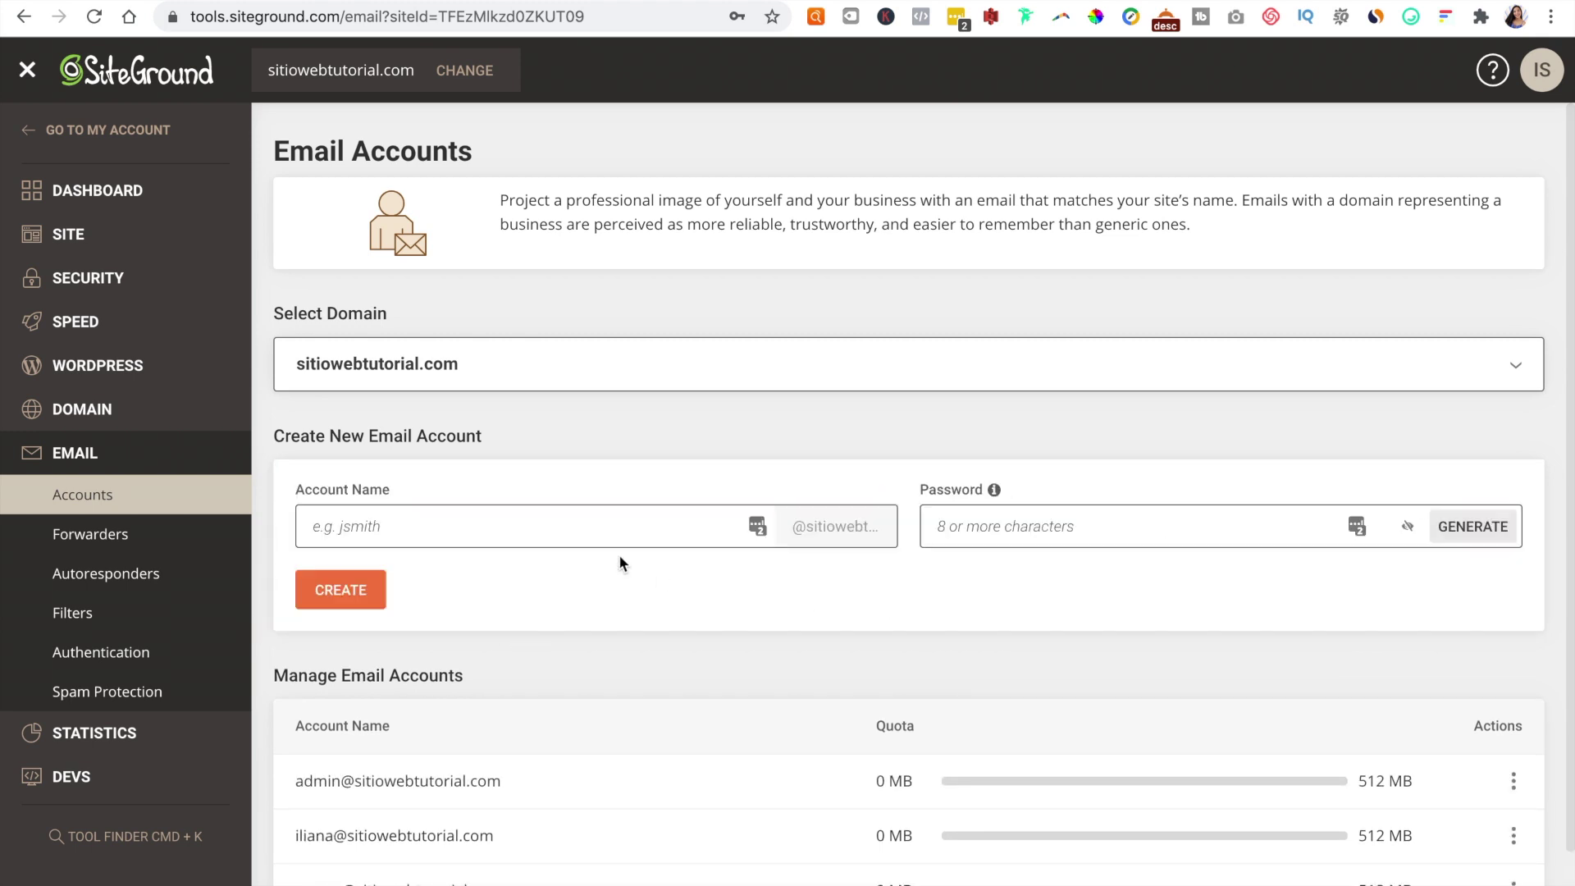
{"action": "left_click", "coordinate": [572, 533]}
{"action": "left_click", "coordinate": [1103, 524]}
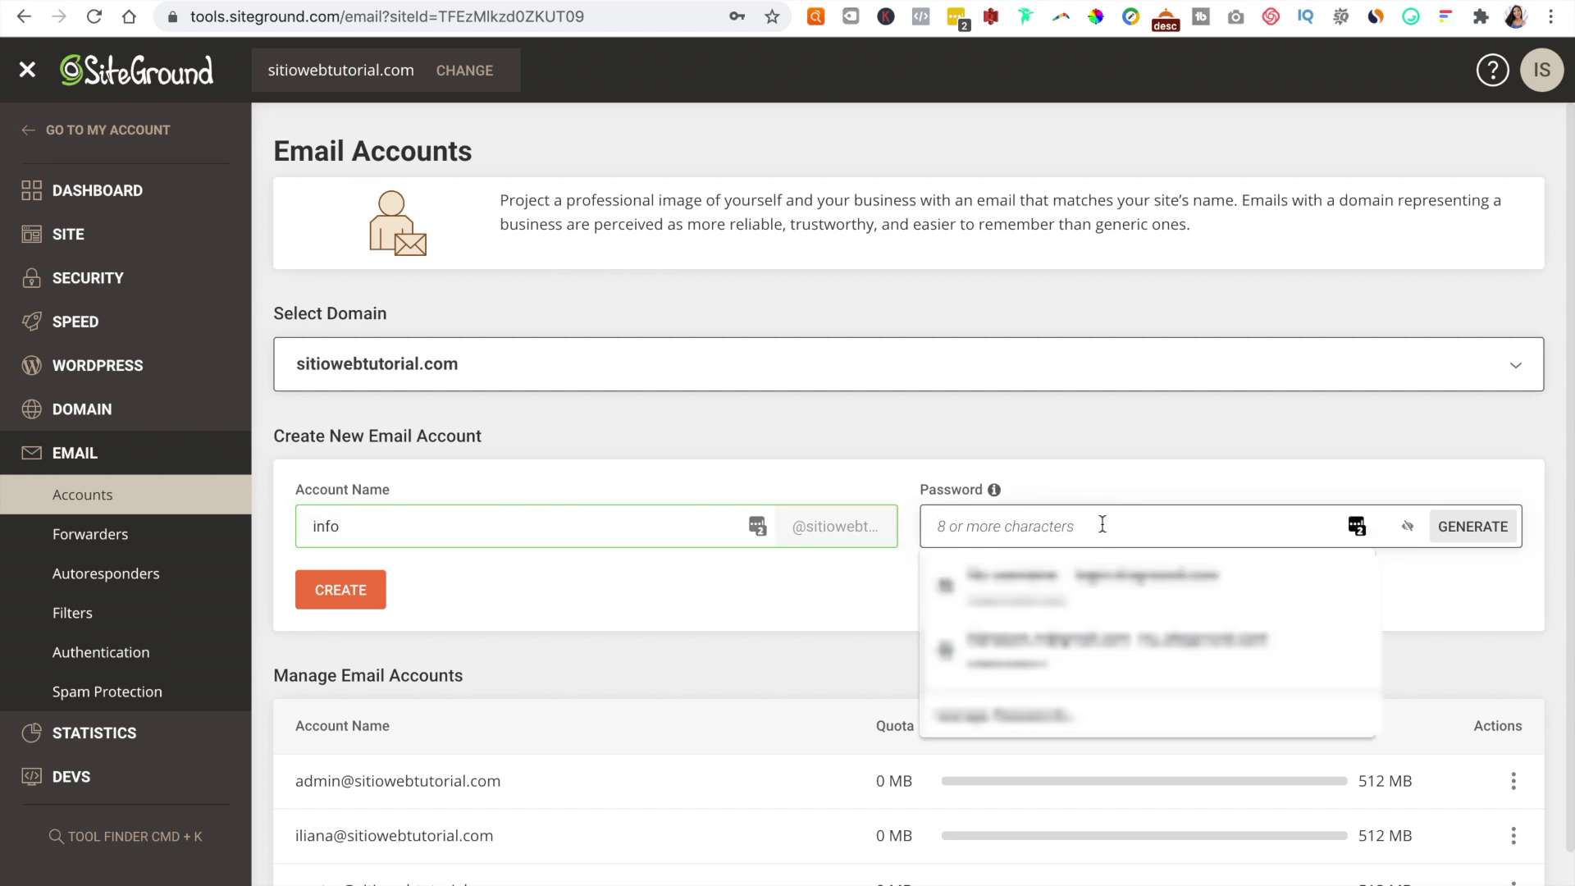
{"action": "type", "text": "a"}
{"action": "key", "text": "BackSpace"}
{"action": "type", "text": "abc"}
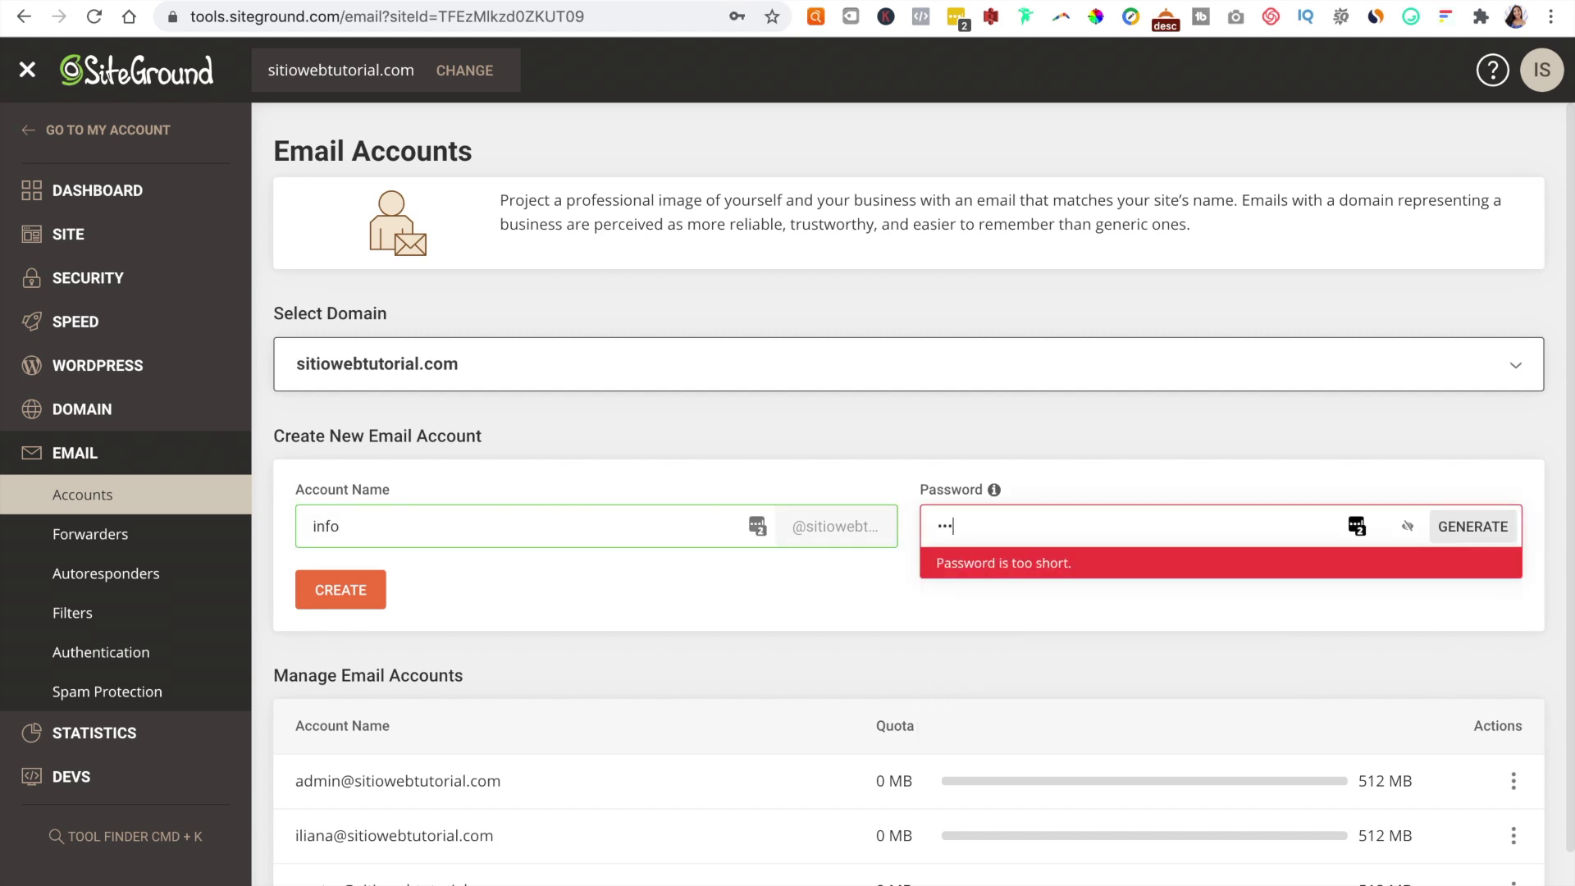
{"action": "key", "text": "super+v"}
{"action": "left_click", "coordinate": [356, 584]}
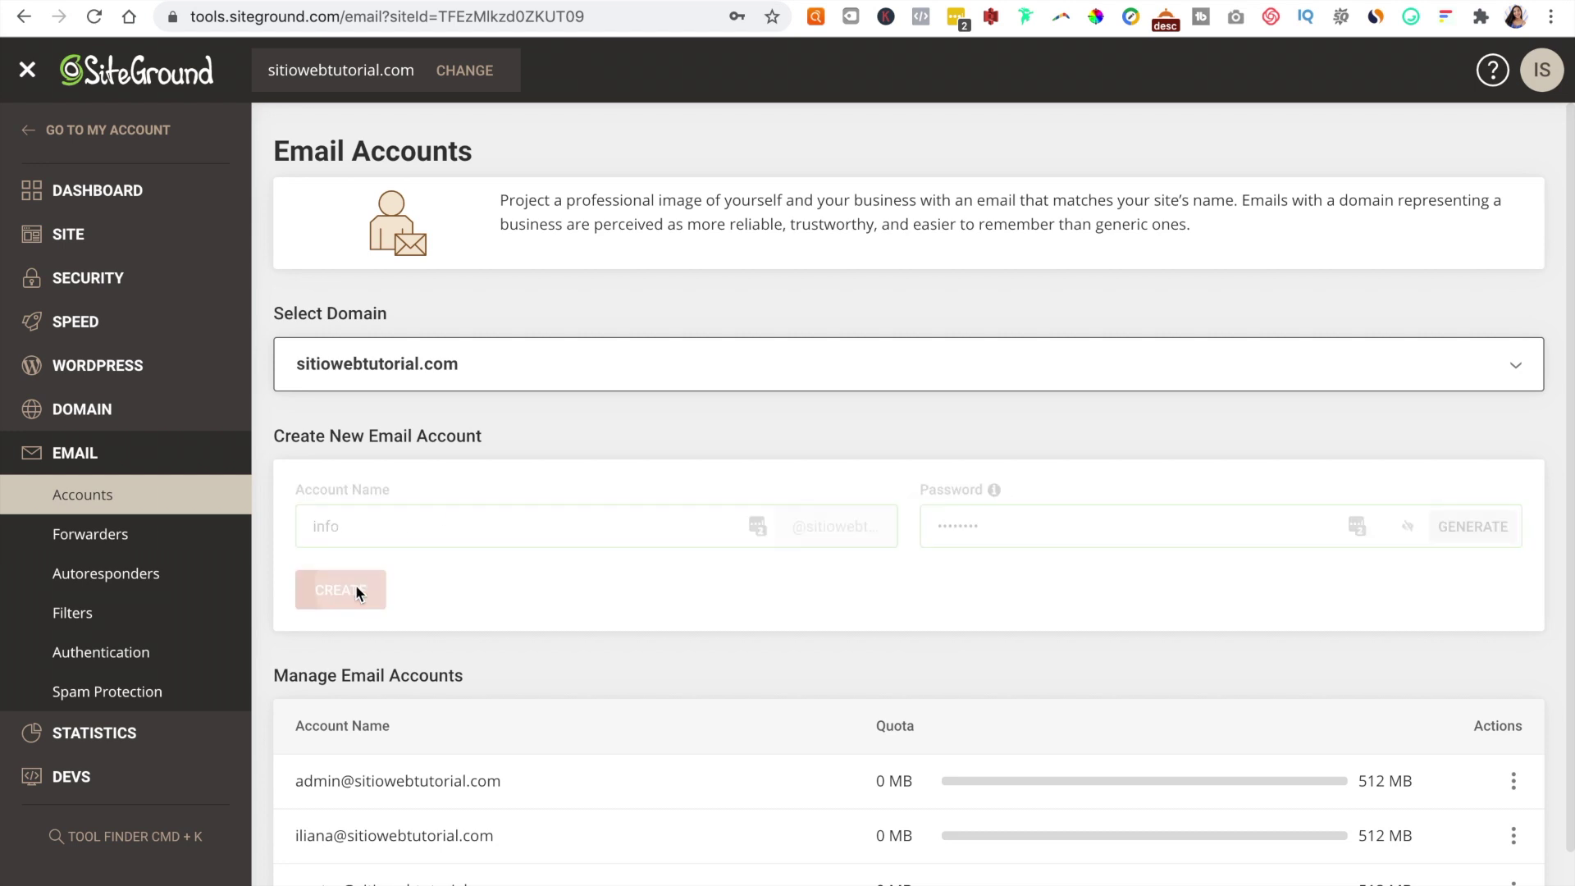
{"action": "scroll", "coordinate": [943, 673], "scroll_direction": "down", "scroll_amount": 2}
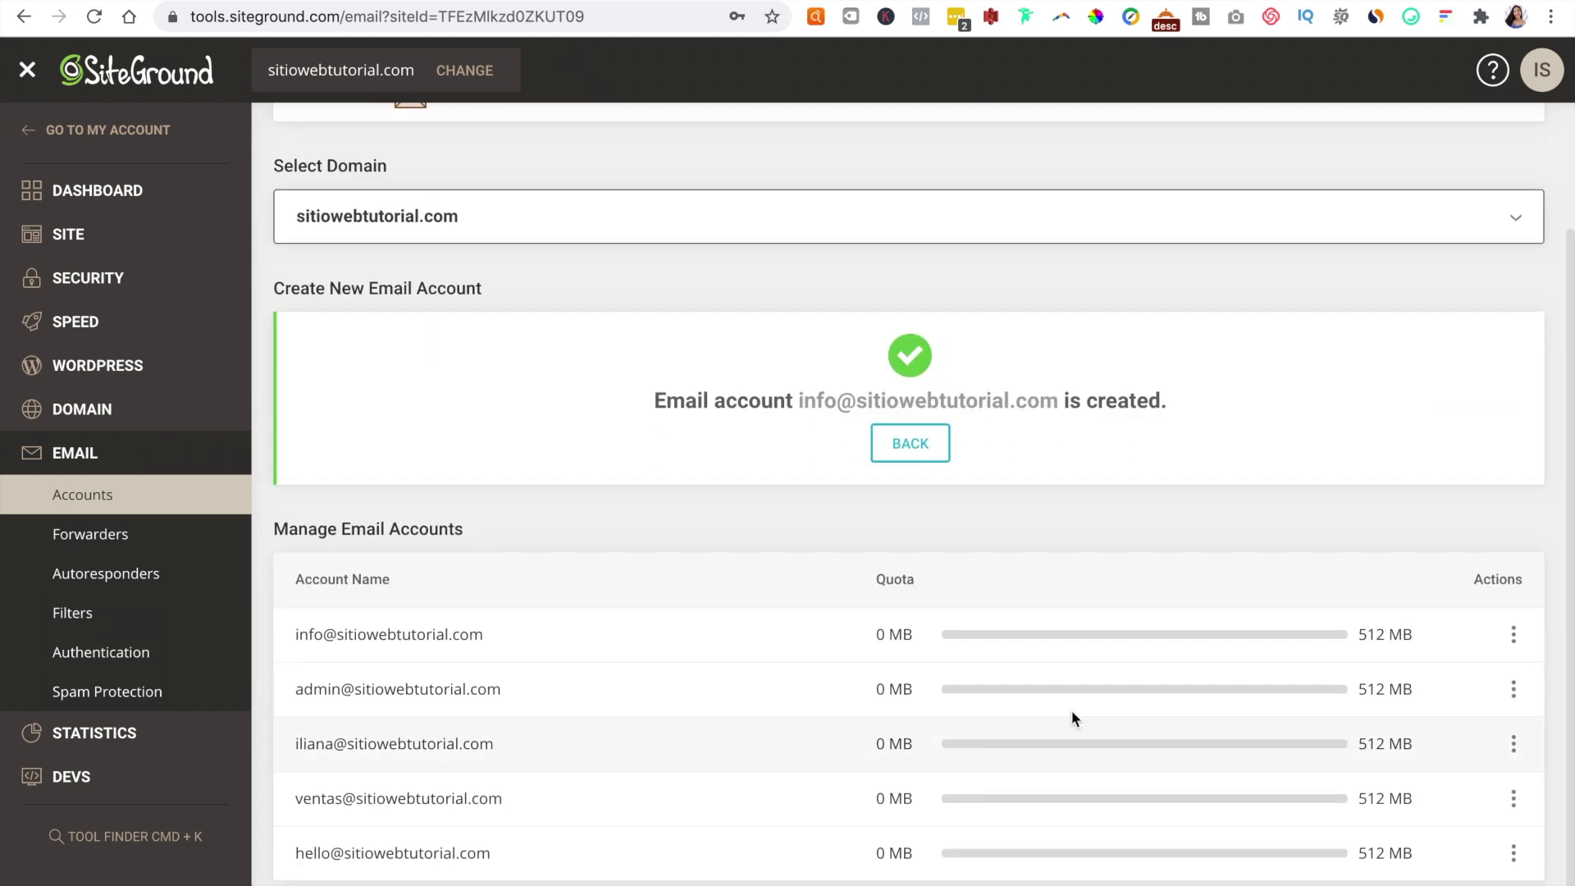
{"action": "left_click", "coordinate": [1514, 635]}
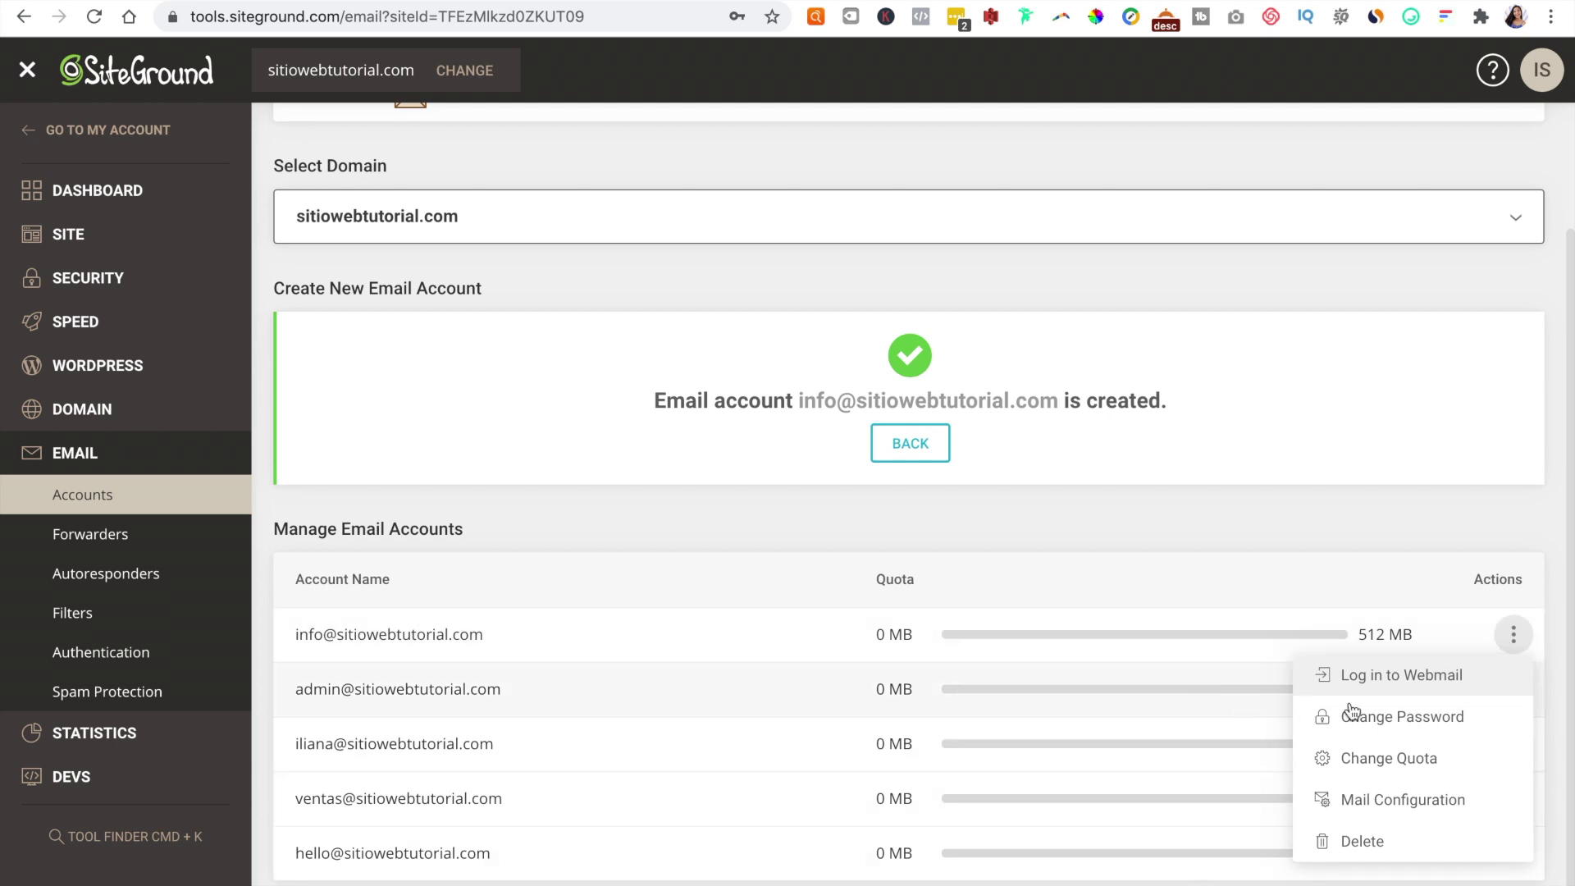
Step: Log in to the info mailbox's Roundcube webmail and check that Drafts, Sent, Trash and Inbox are empty
{"action": "left_click", "coordinate": [1409, 677]}
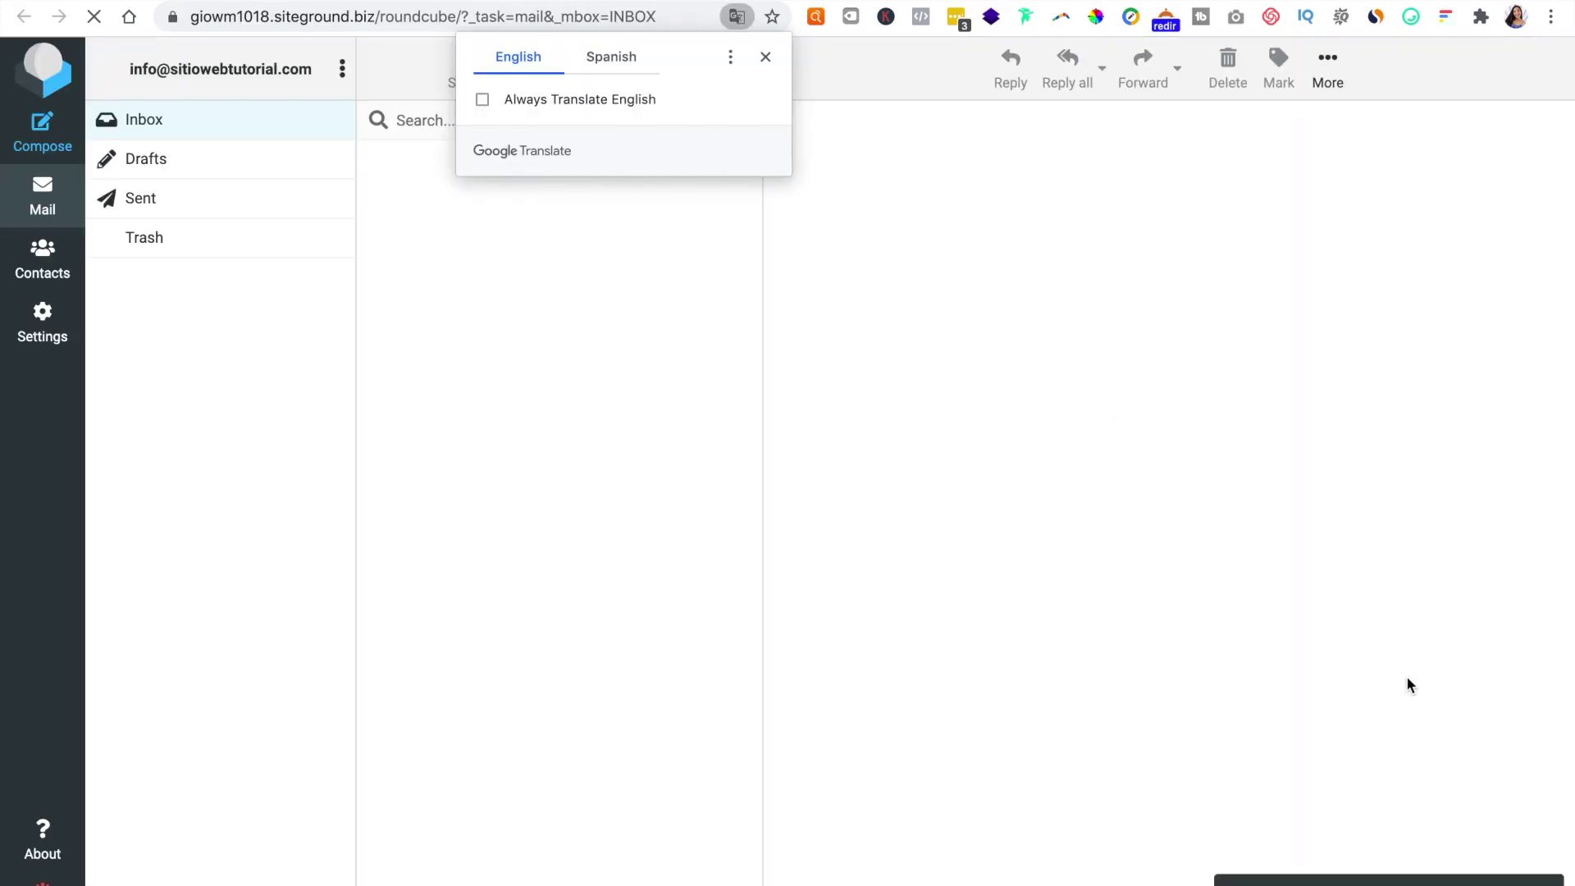
{"action": "left_click", "coordinate": [765, 57]}
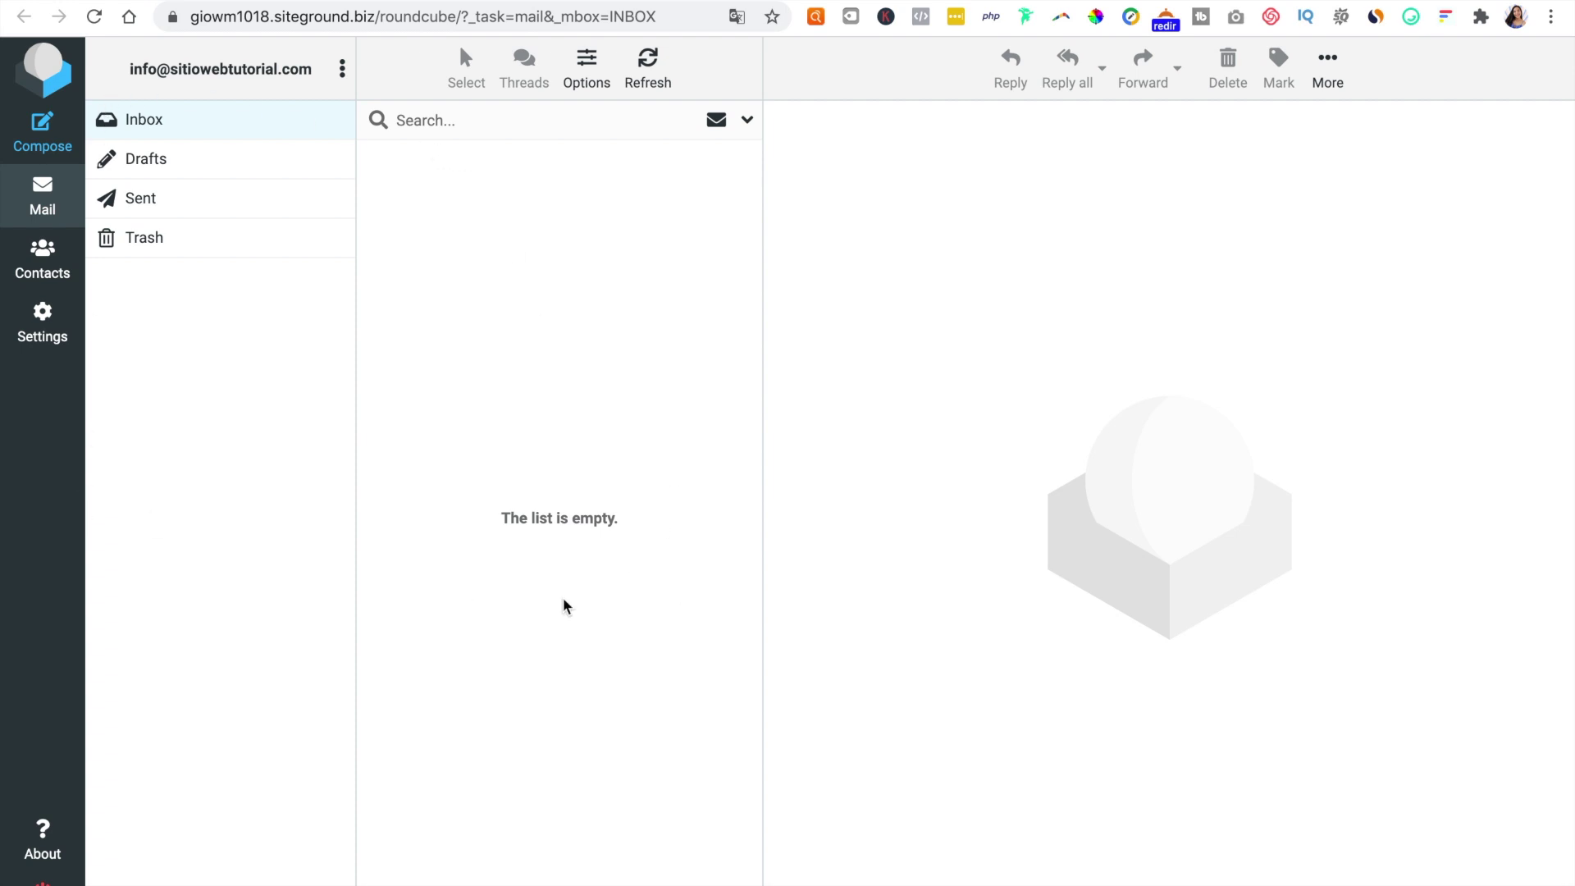
{"action": "left_click", "coordinate": [180, 158]}
{"action": "left_click", "coordinate": [169, 202]}
{"action": "left_click", "coordinate": [173, 237]}
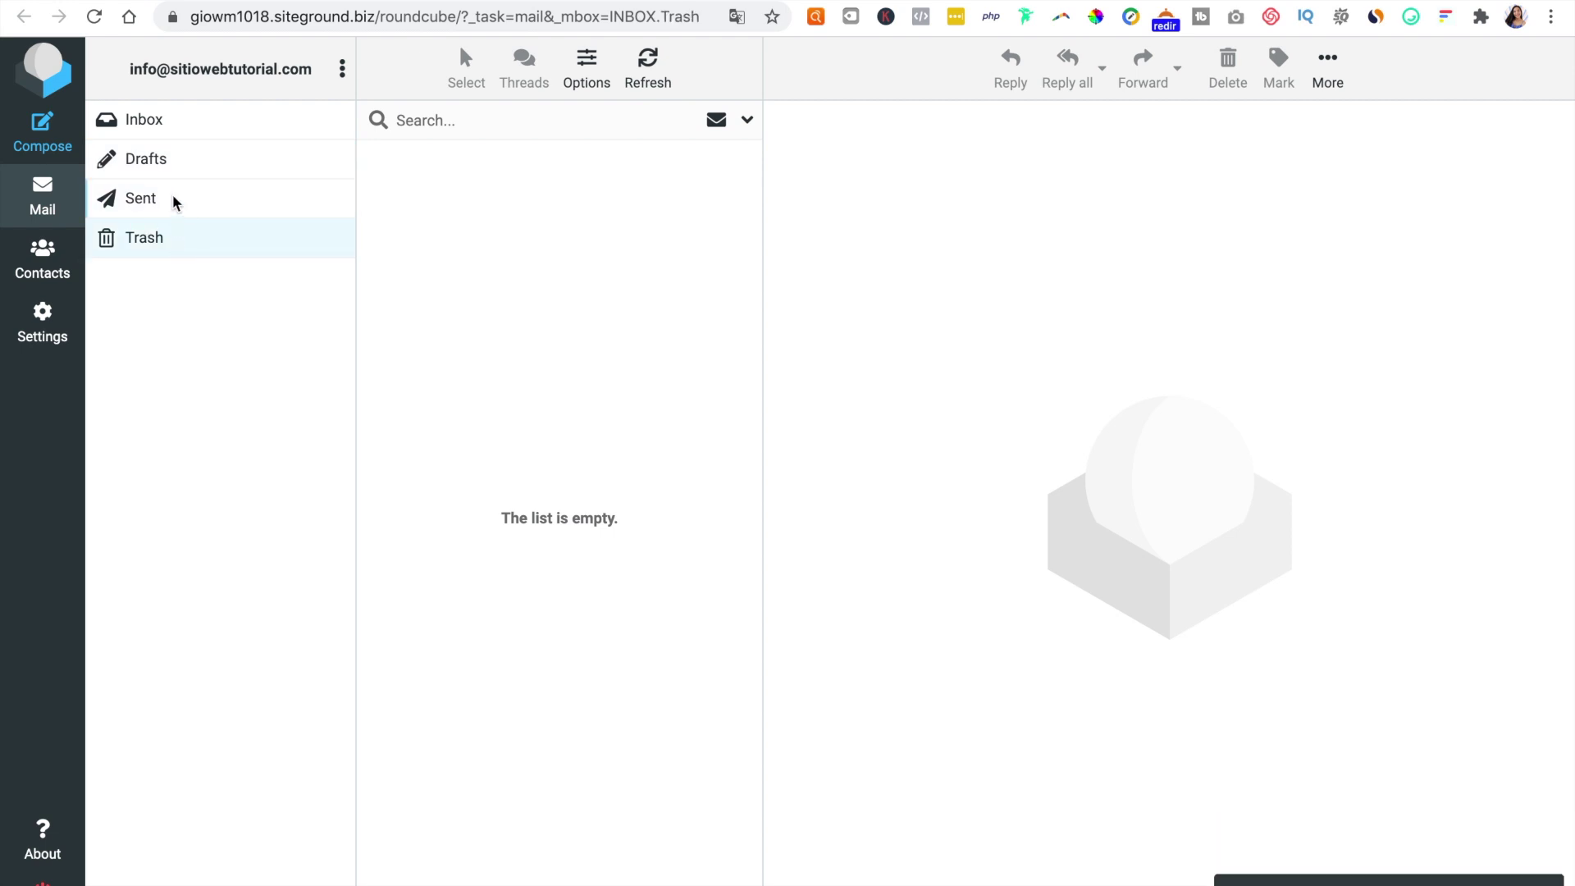
{"action": "left_click", "coordinate": [173, 158]}
{"action": "left_click", "coordinate": [173, 127]}
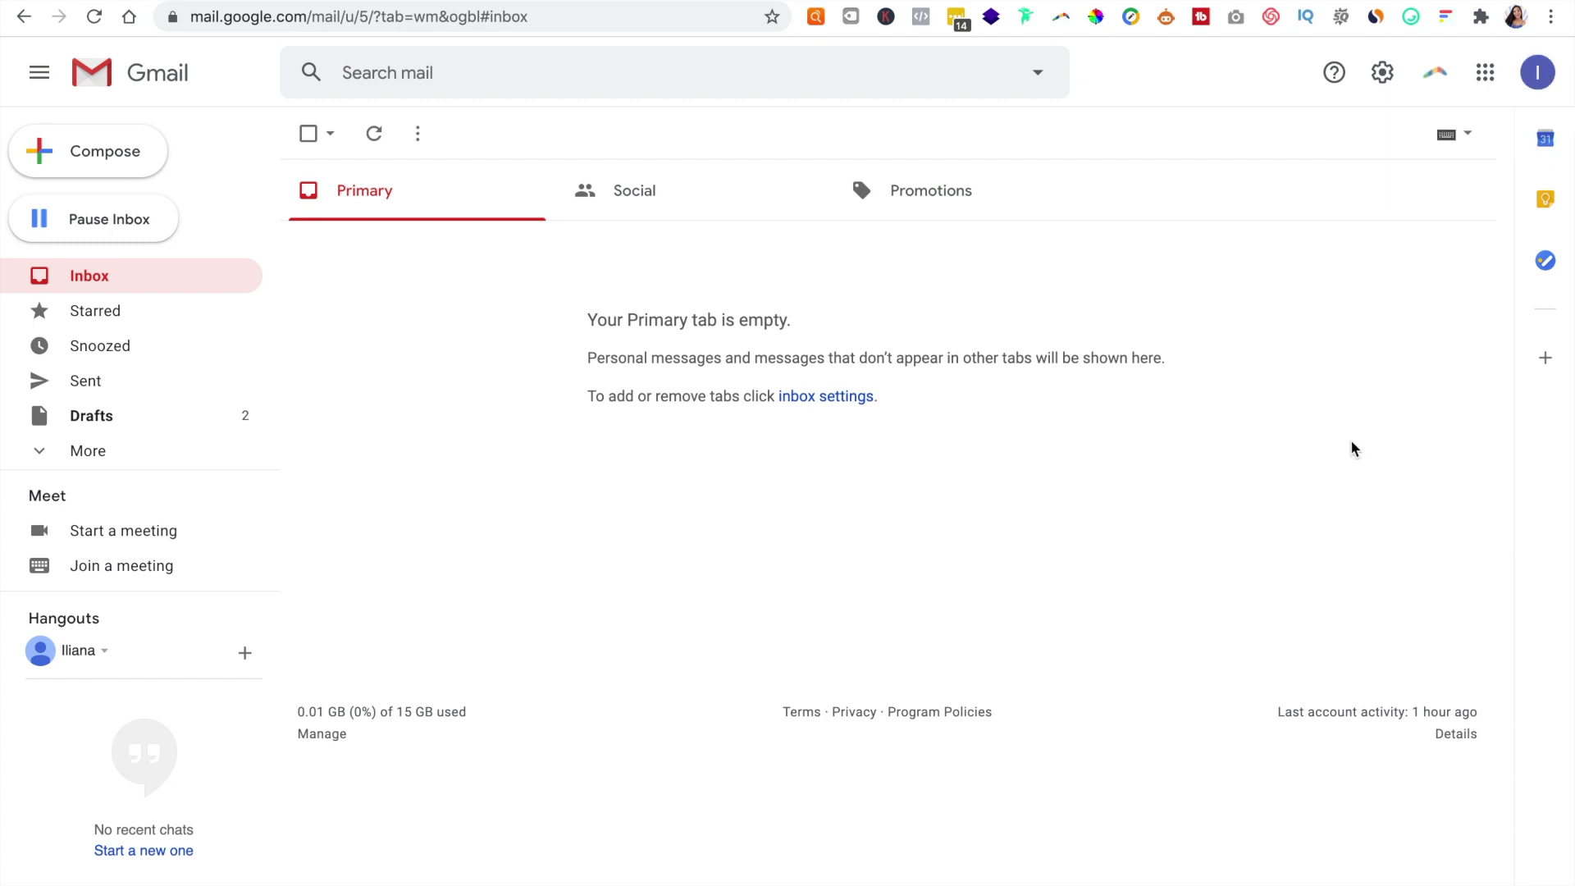
Step: Go to Gmail's Accounts and Import settings and start adding a mail account to check
{"action": "left_click", "coordinate": [1382, 78]}
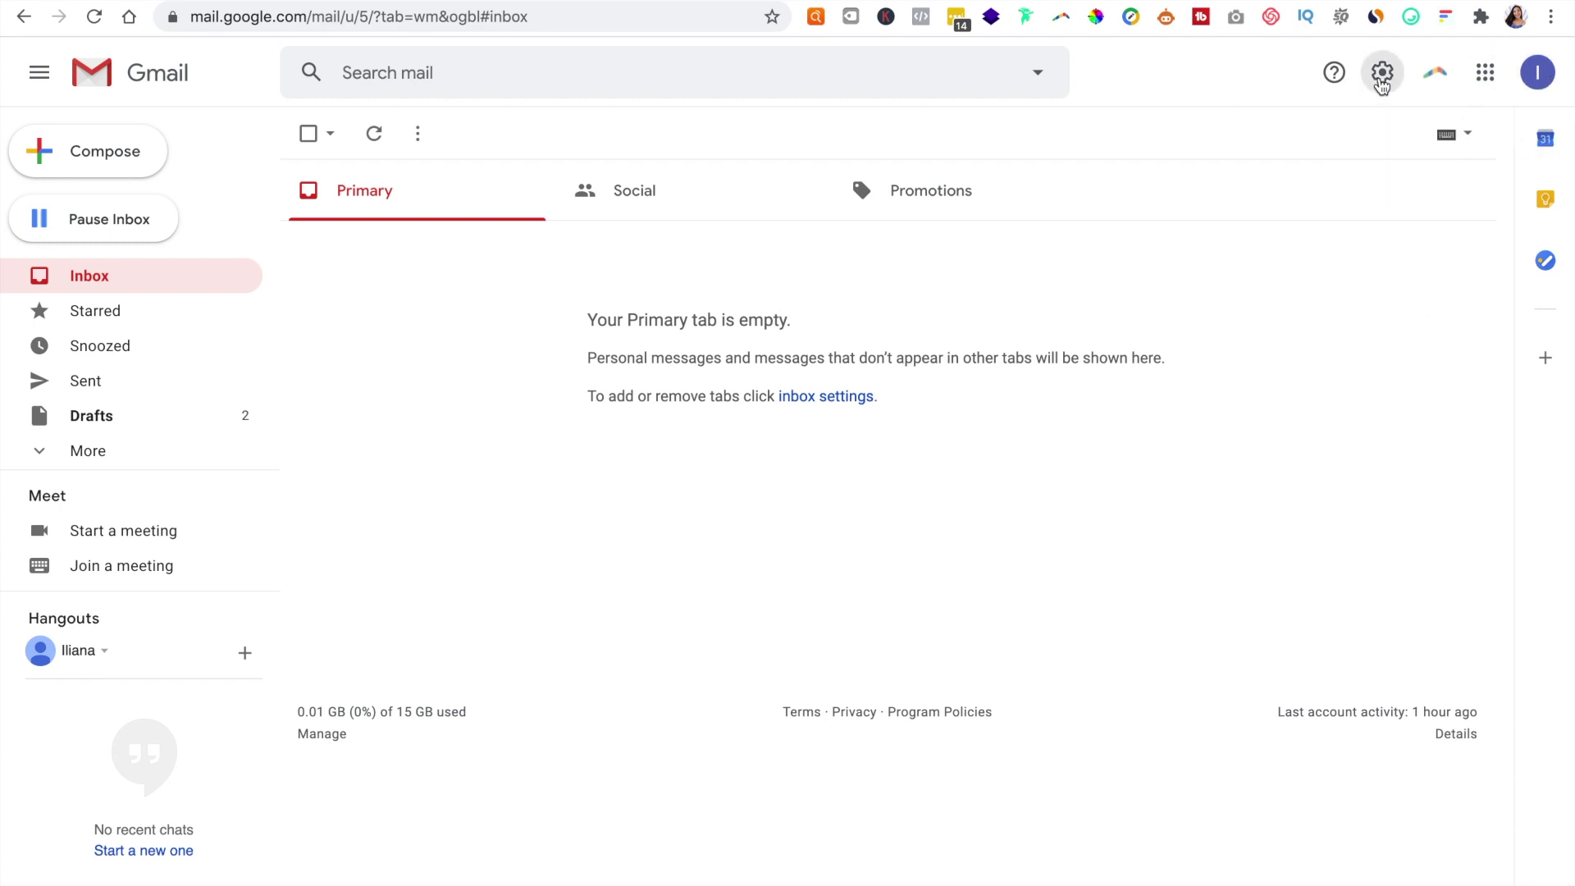
{"action": "left_click", "coordinate": [1315, 183]}
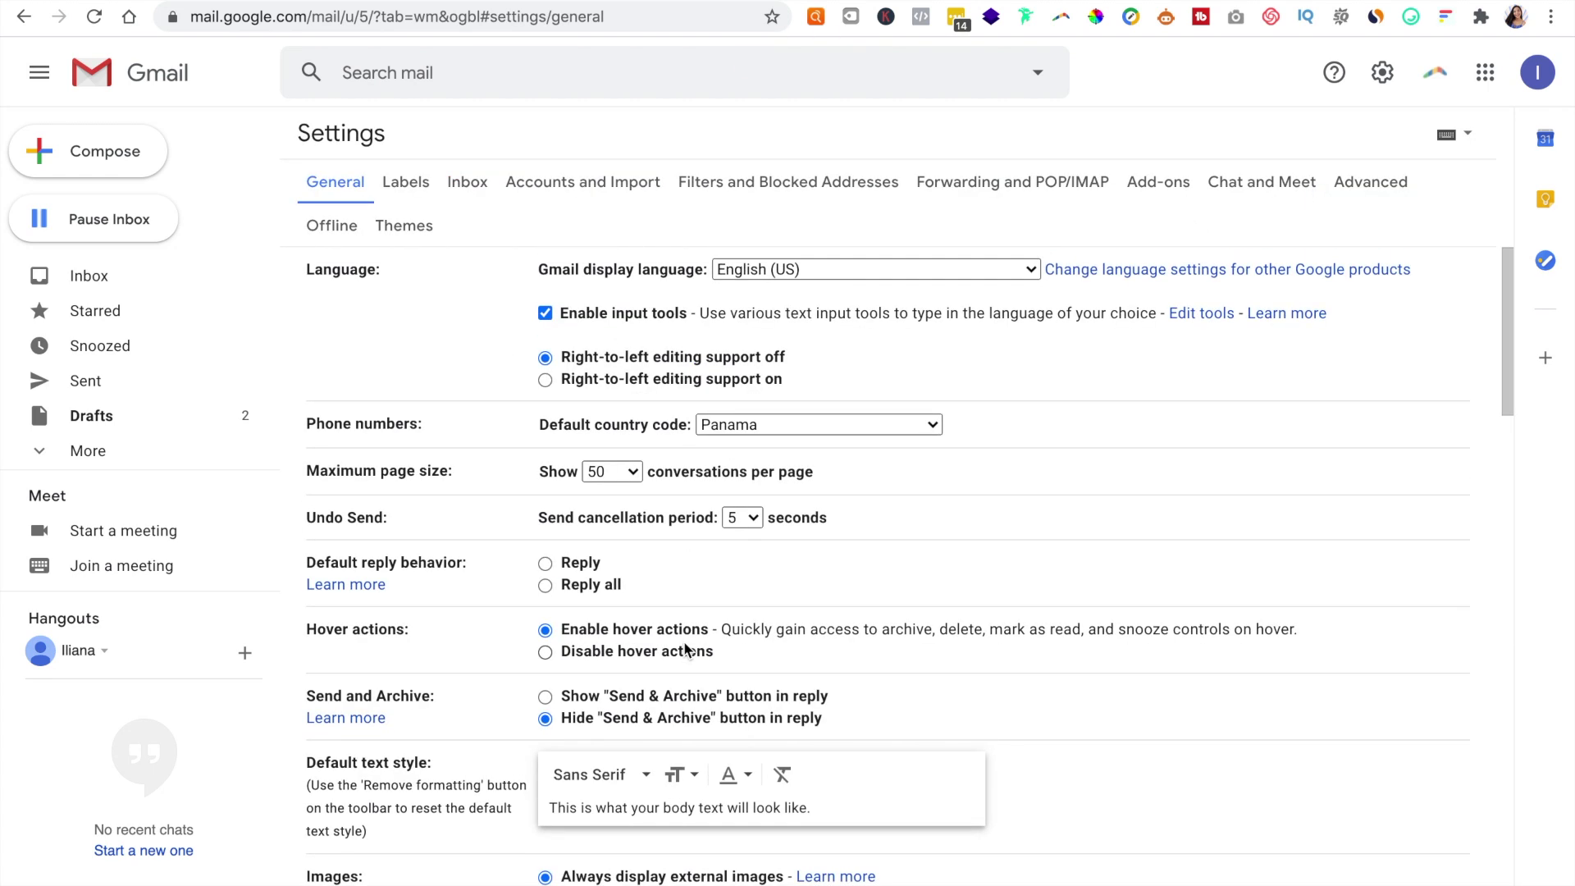
{"action": "left_click", "coordinate": [570, 191]}
{"action": "scroll", "coordinate": [509, 499], "scroll_direction": "down", "scroll_amount": 3}
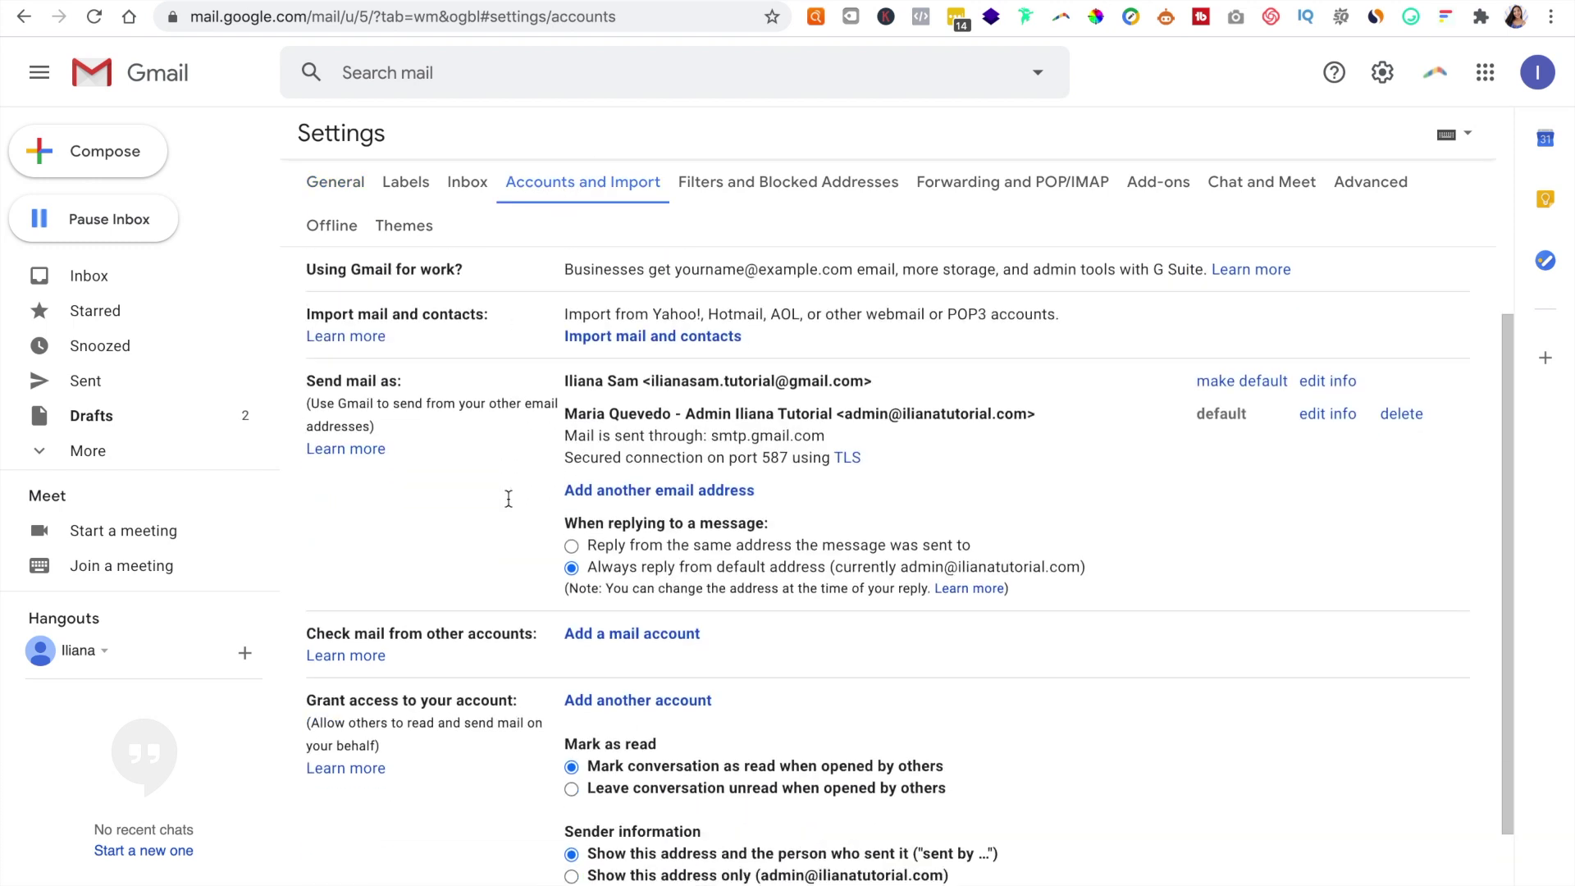
{"action": "left_click_drag", "start_coordinate": [298, 501], "coordinate": [538, 515]}
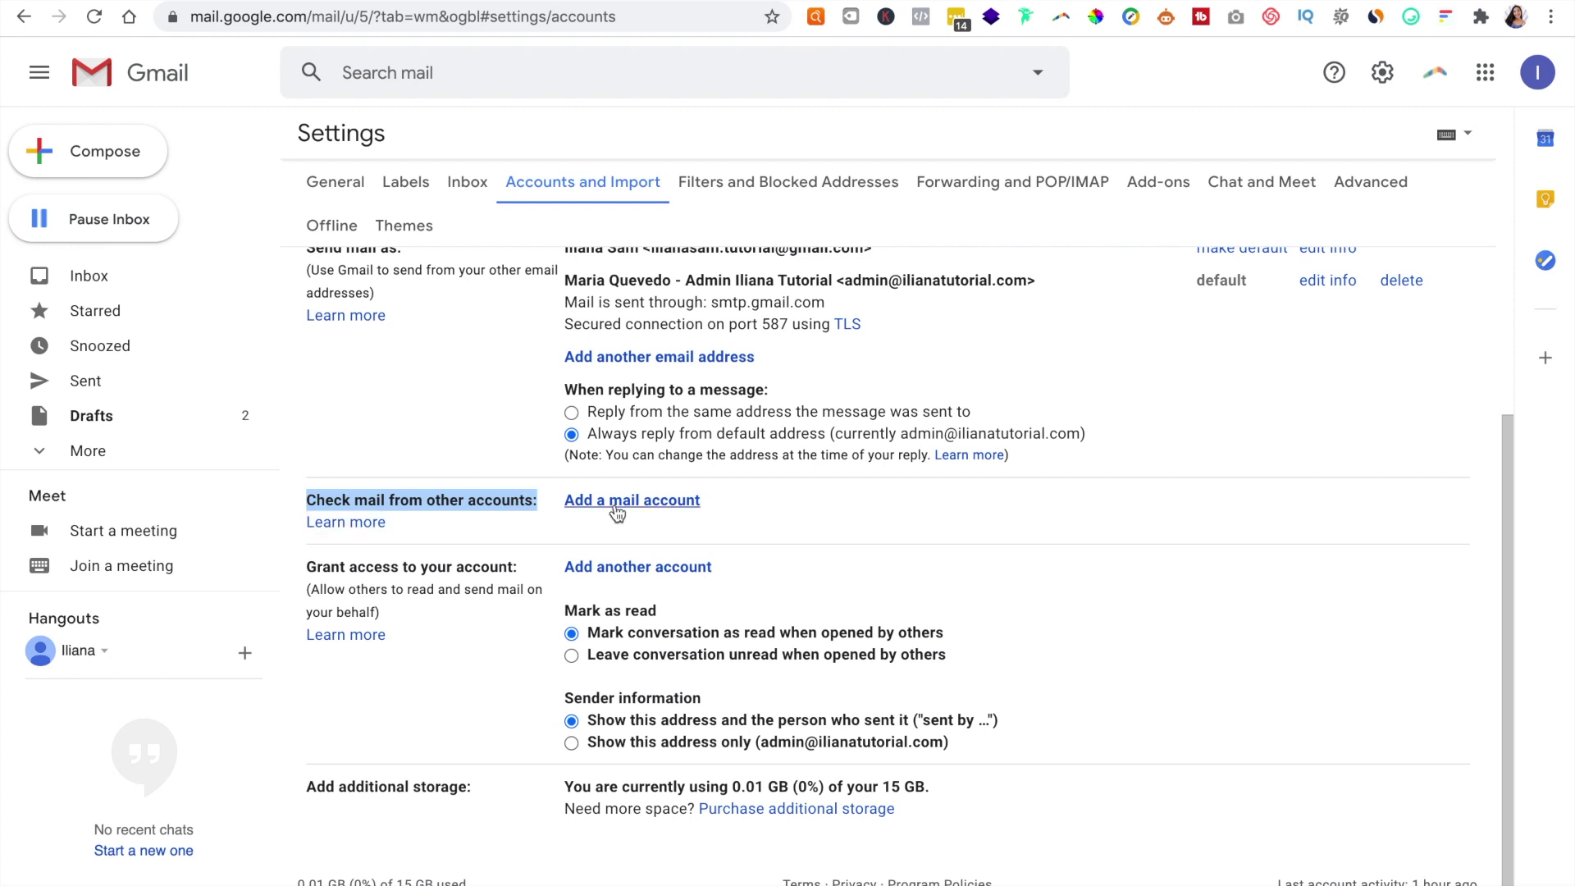
{"action": "left_click", "coordinate": [617, 510]}
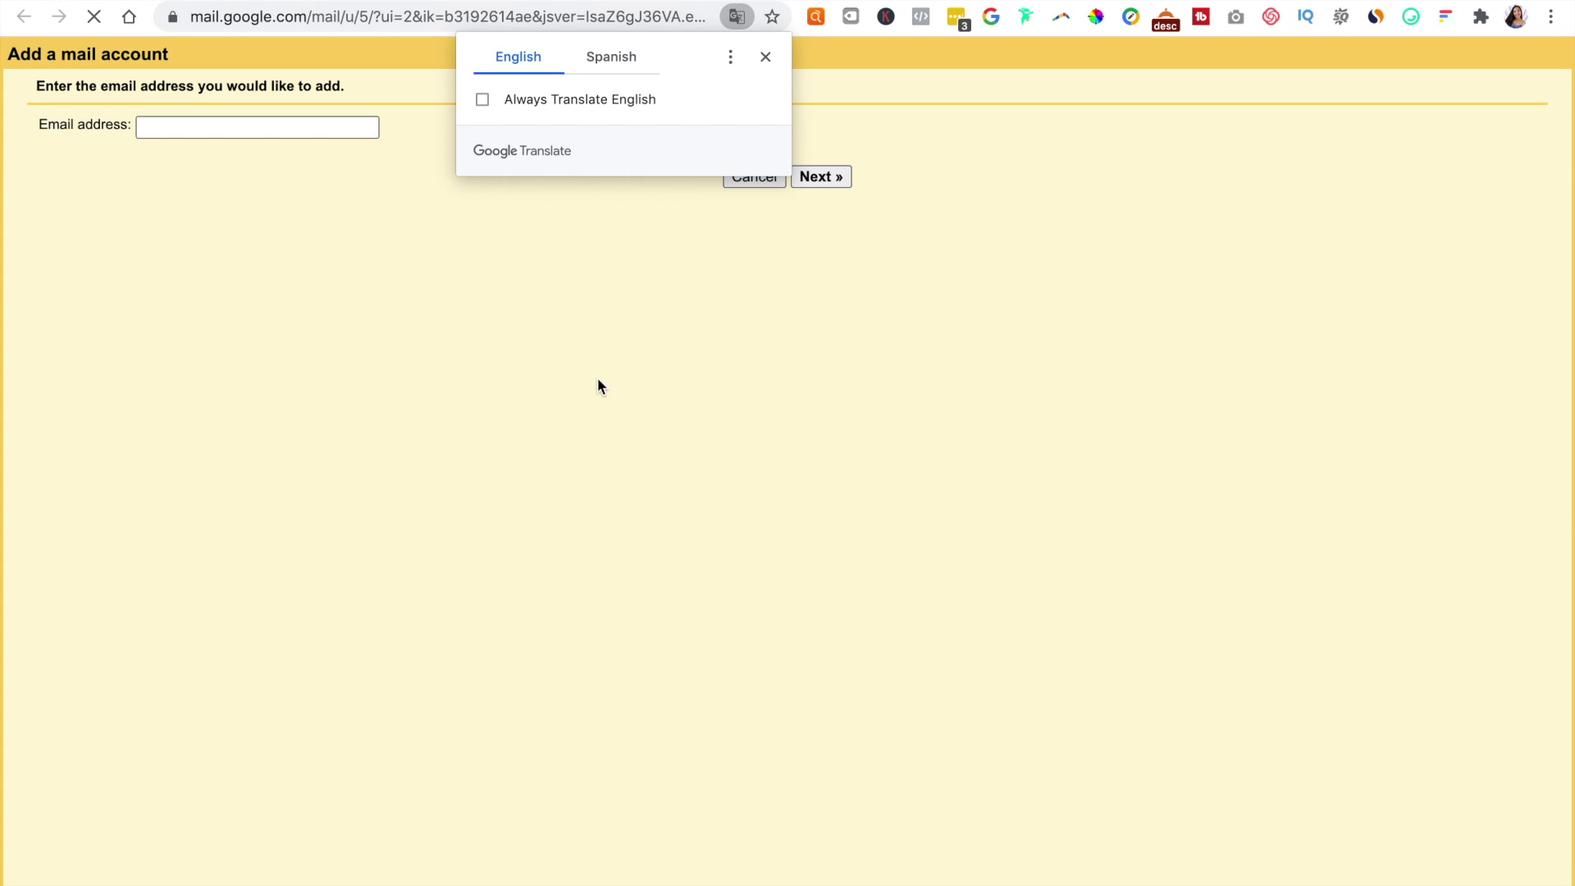
{"action": "left_click", "coordinate": [766, 57]}
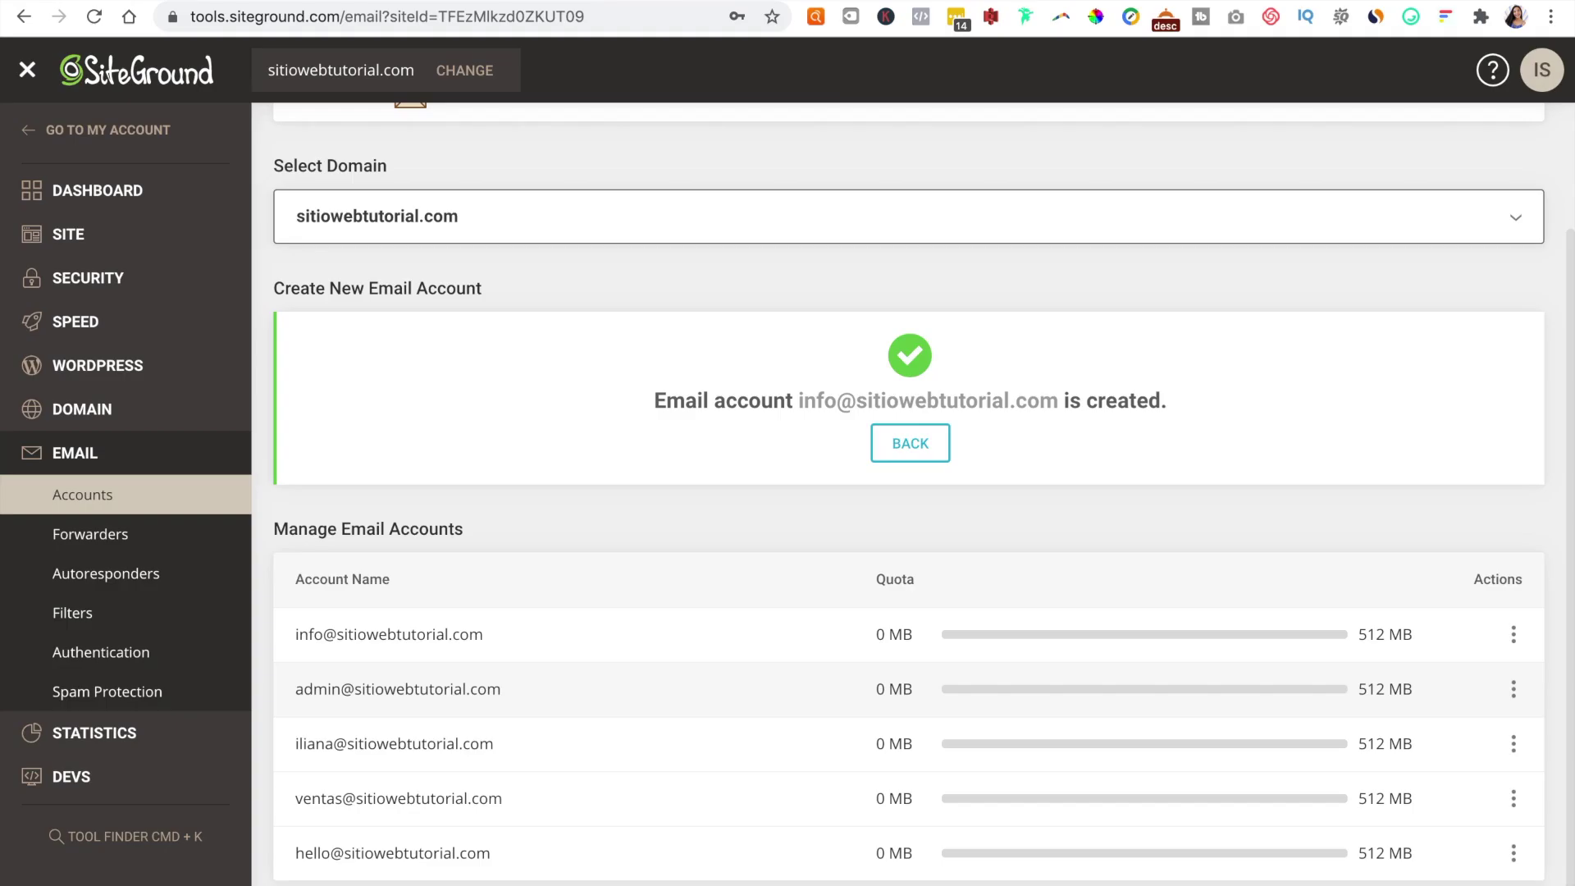
{"action": "left_click_drag", "start_coordinate": [481, 633], "coordinate": [253, 632]}
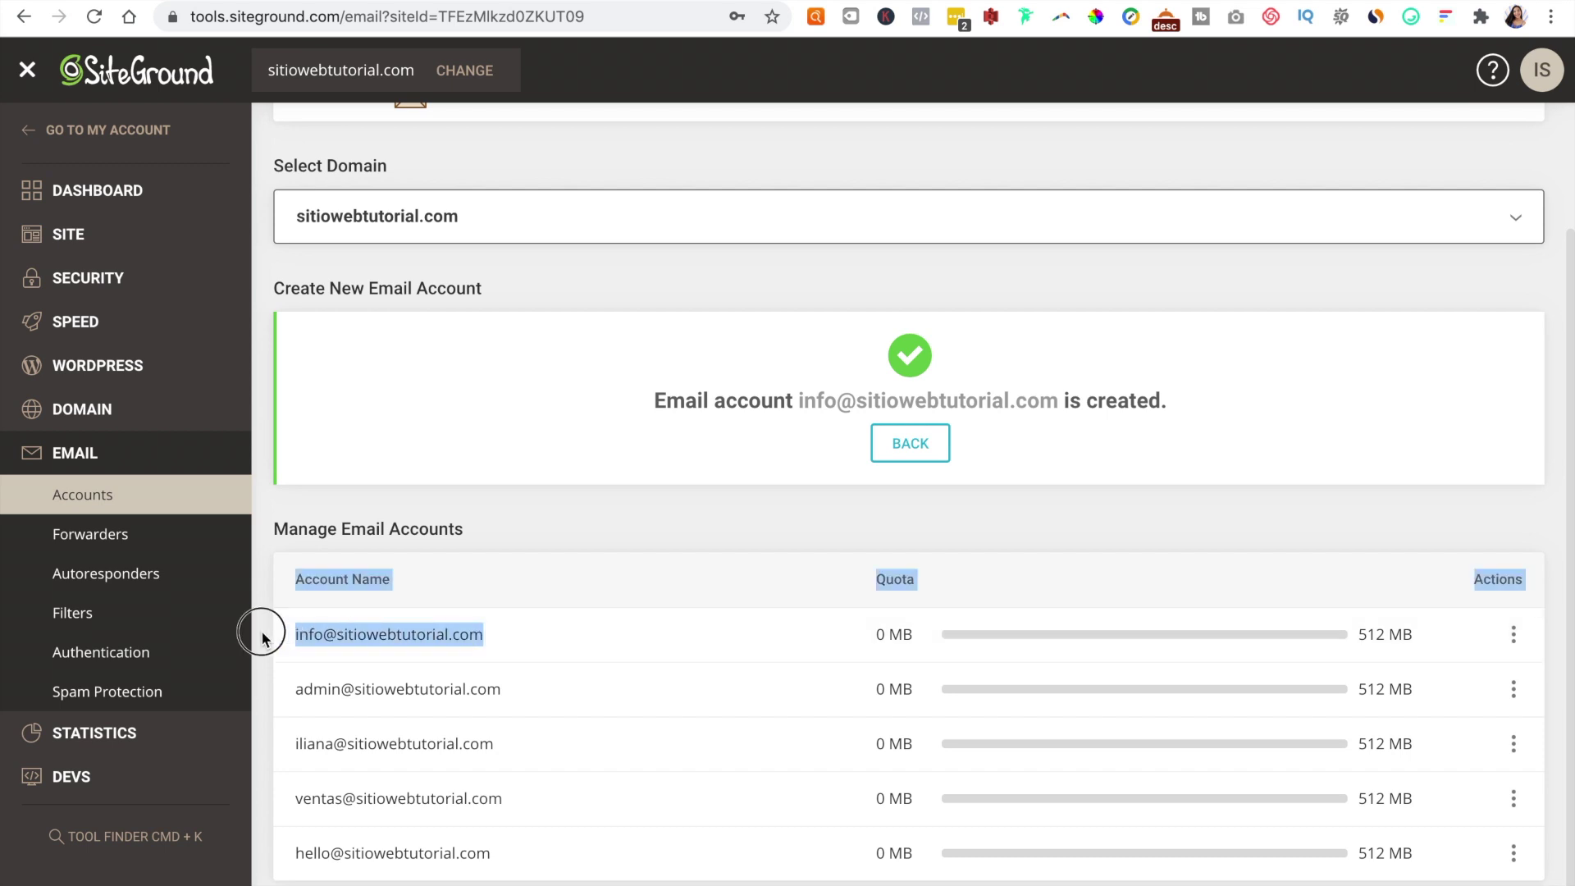
{"action": "left_click", "coordinate": [493, 649]}
{"action": "left_click_drag", "start_coordinate": [378, 634], "coordinate": [293, 635]}
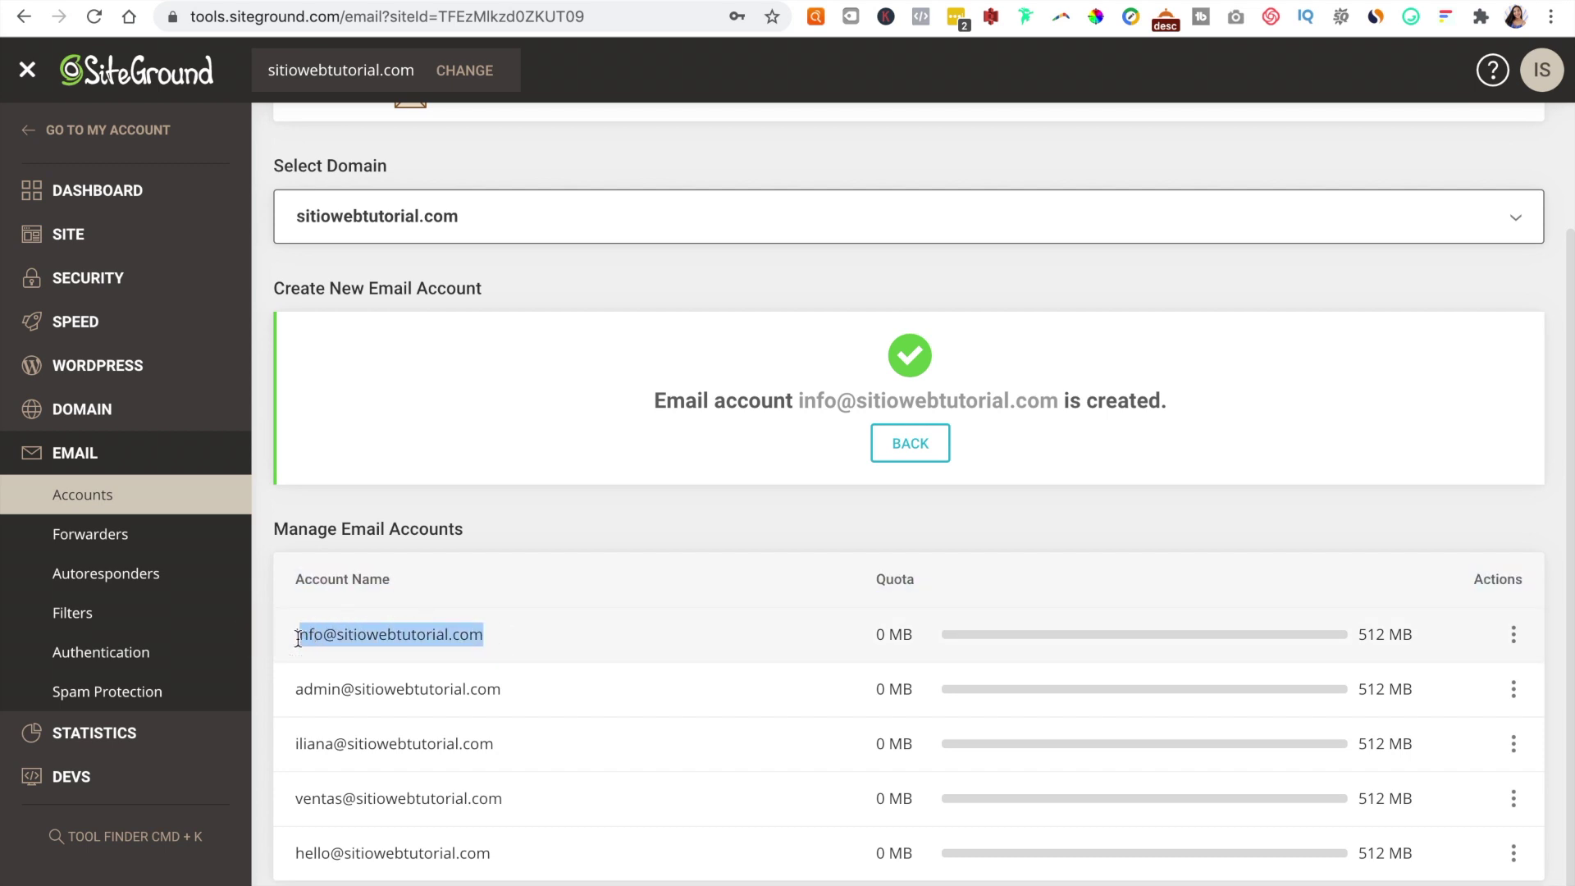
{"action": "left_click", "coordinate": [488, 636]}
{"action": "left_click_drag", "start_coordinate": [505, 646], "coordinate": [299, 637]}
{"action": "right_click", "coordinate": [310, 640]}
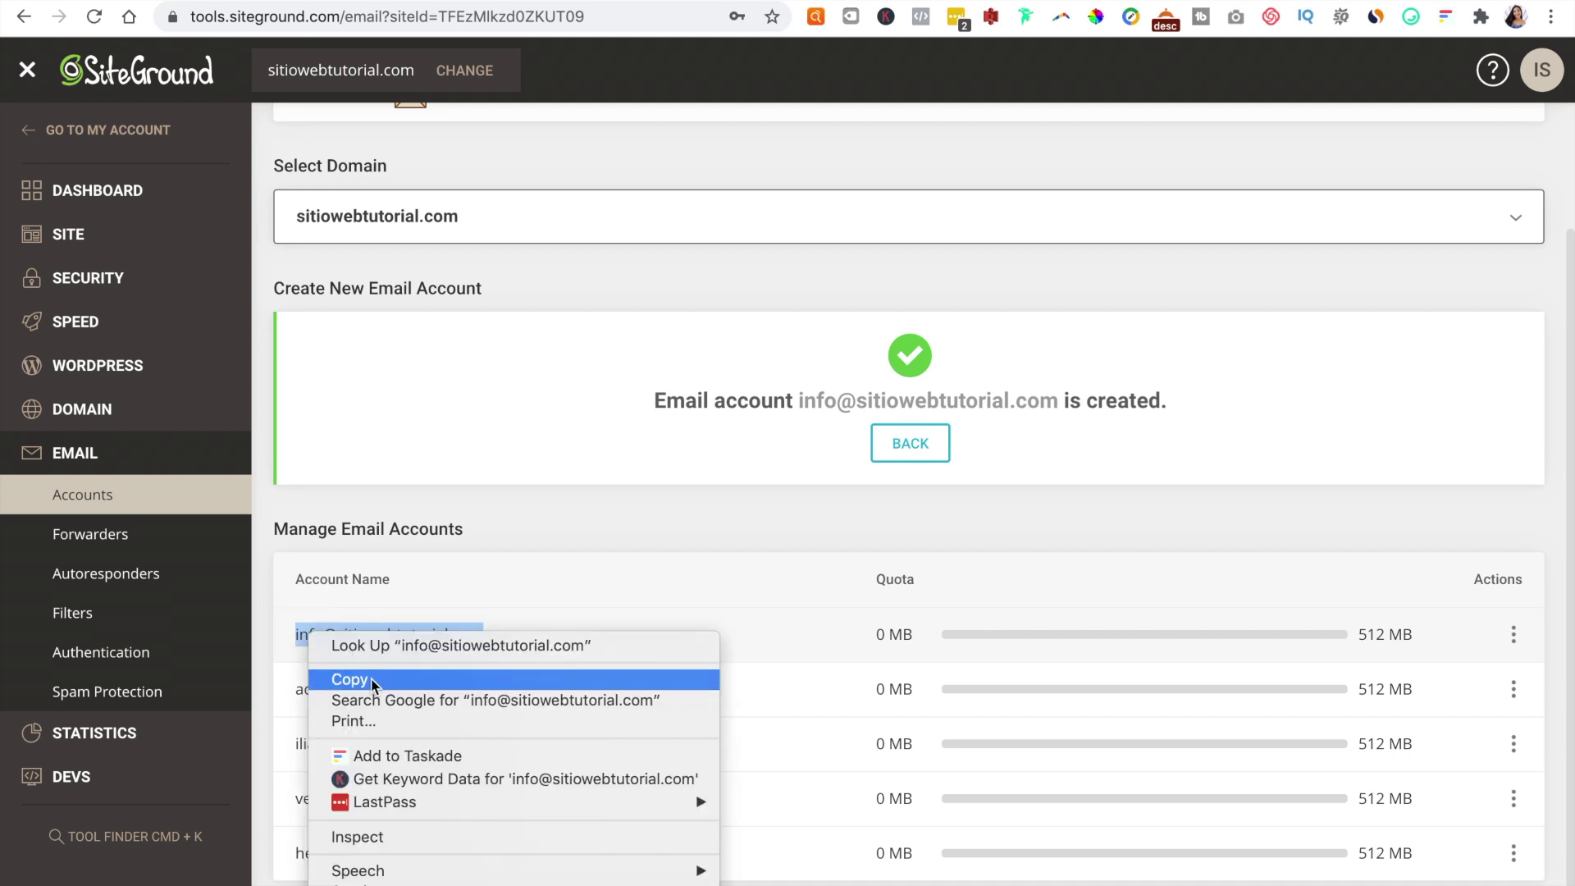
{"action": "left_click", "coordinate": [422, 681]}
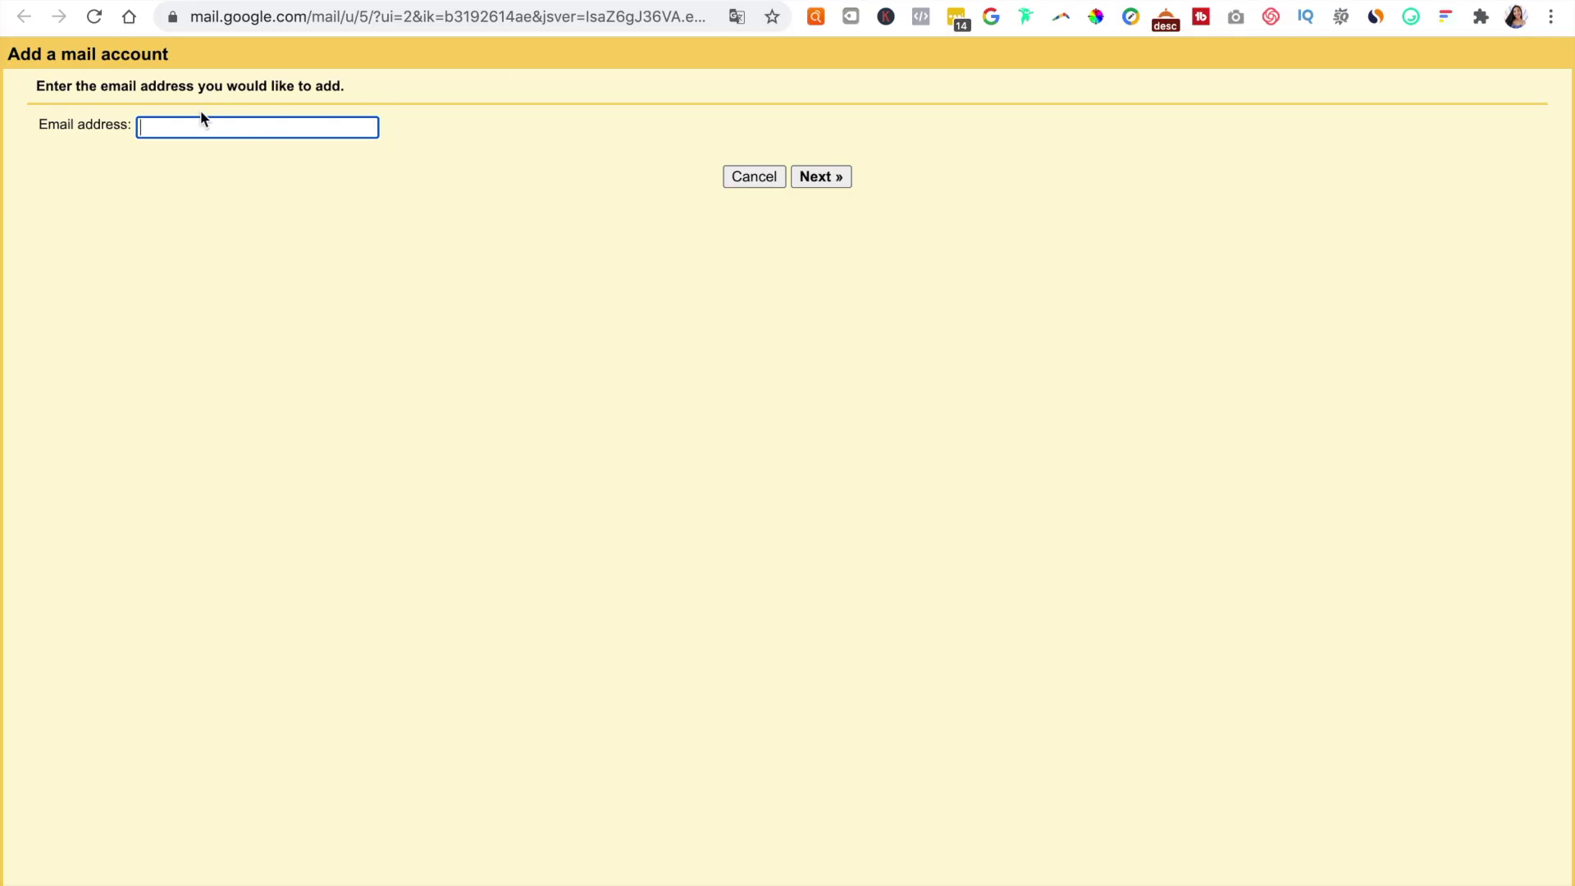
Step: Paste the address into Gmail's Email address field and continue with POP3 import
{"action": "left_click", "coordinate": [201, 124]}
{"action": "right_click", "coordinate": [203, 123]}
{"action": "left_click", "coordinate": [249, 263]}
{"action": "left_click", "coordinate": [822, 176]}
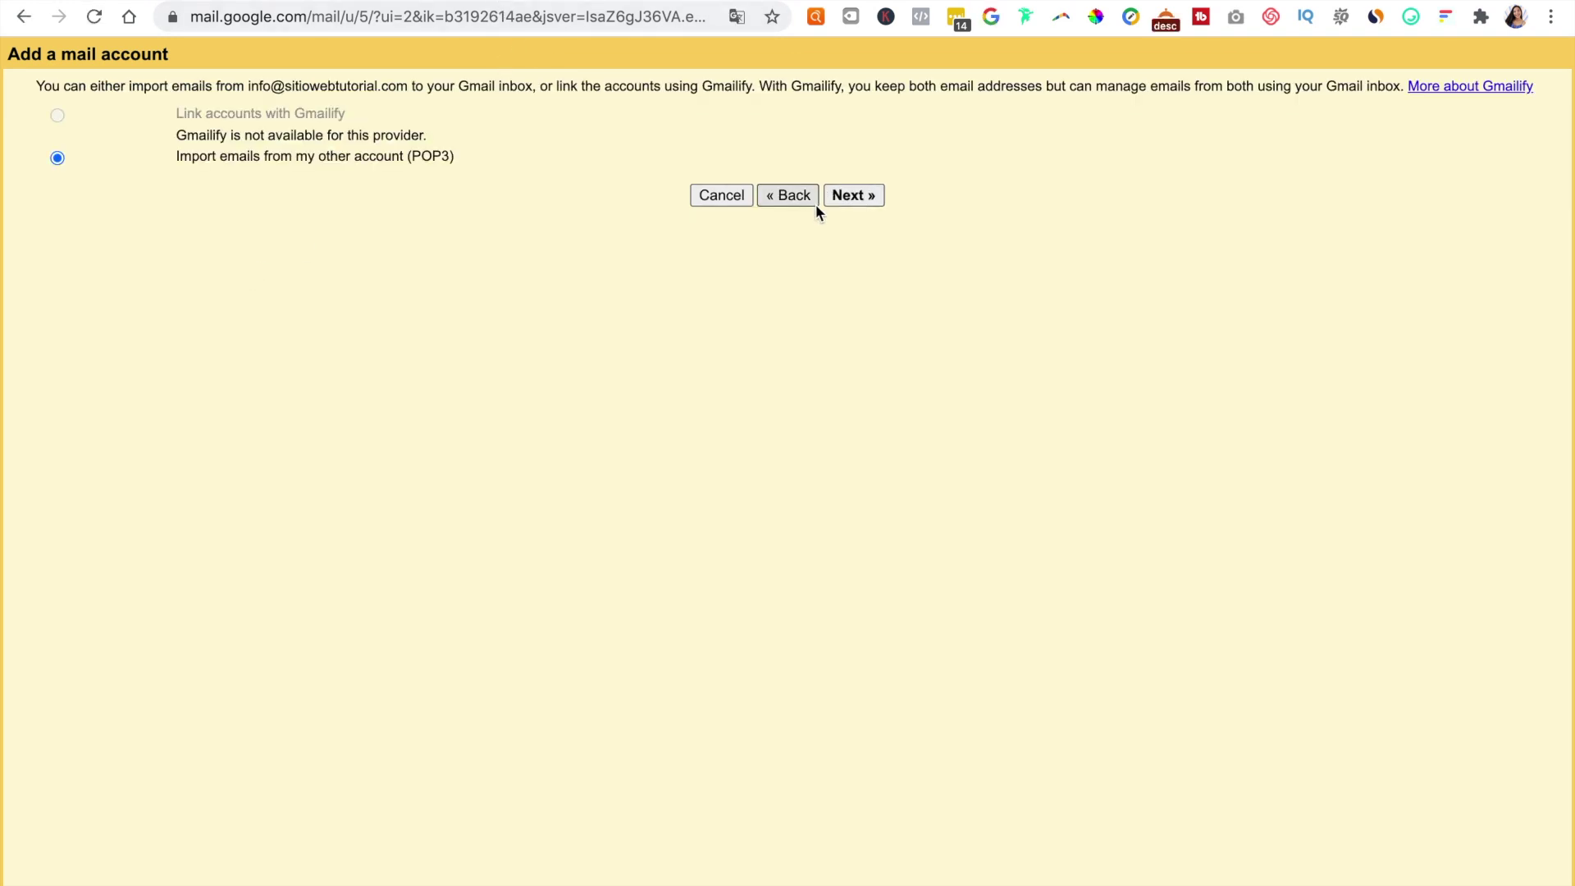
{"action": "left_click", "coordinate": [870, 200]}
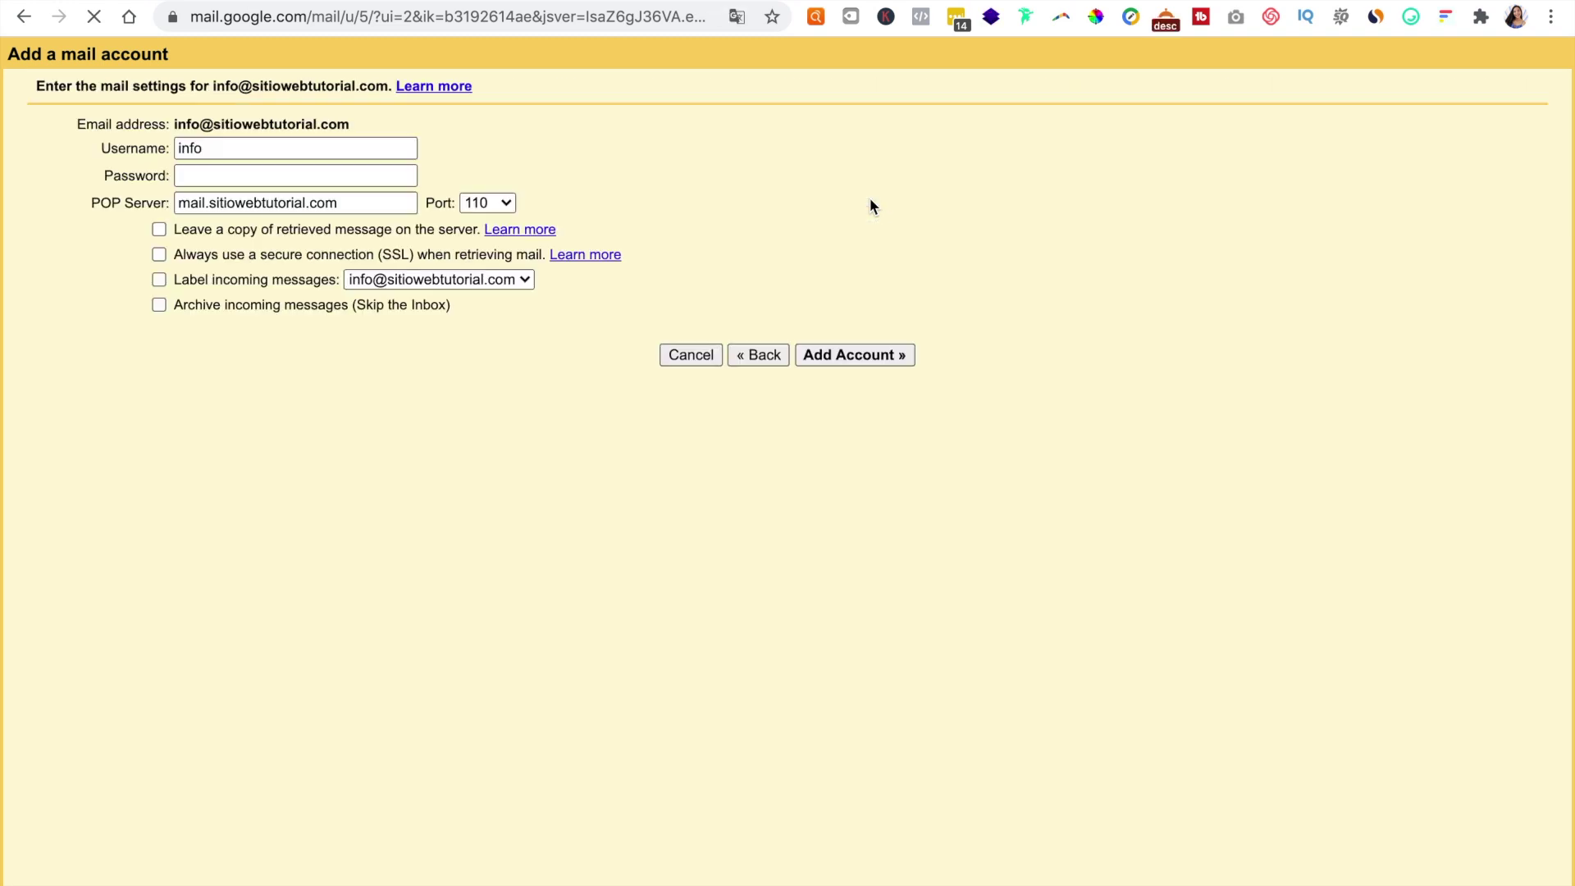
{"action": "left_click", "coordinate": [252, 153]}
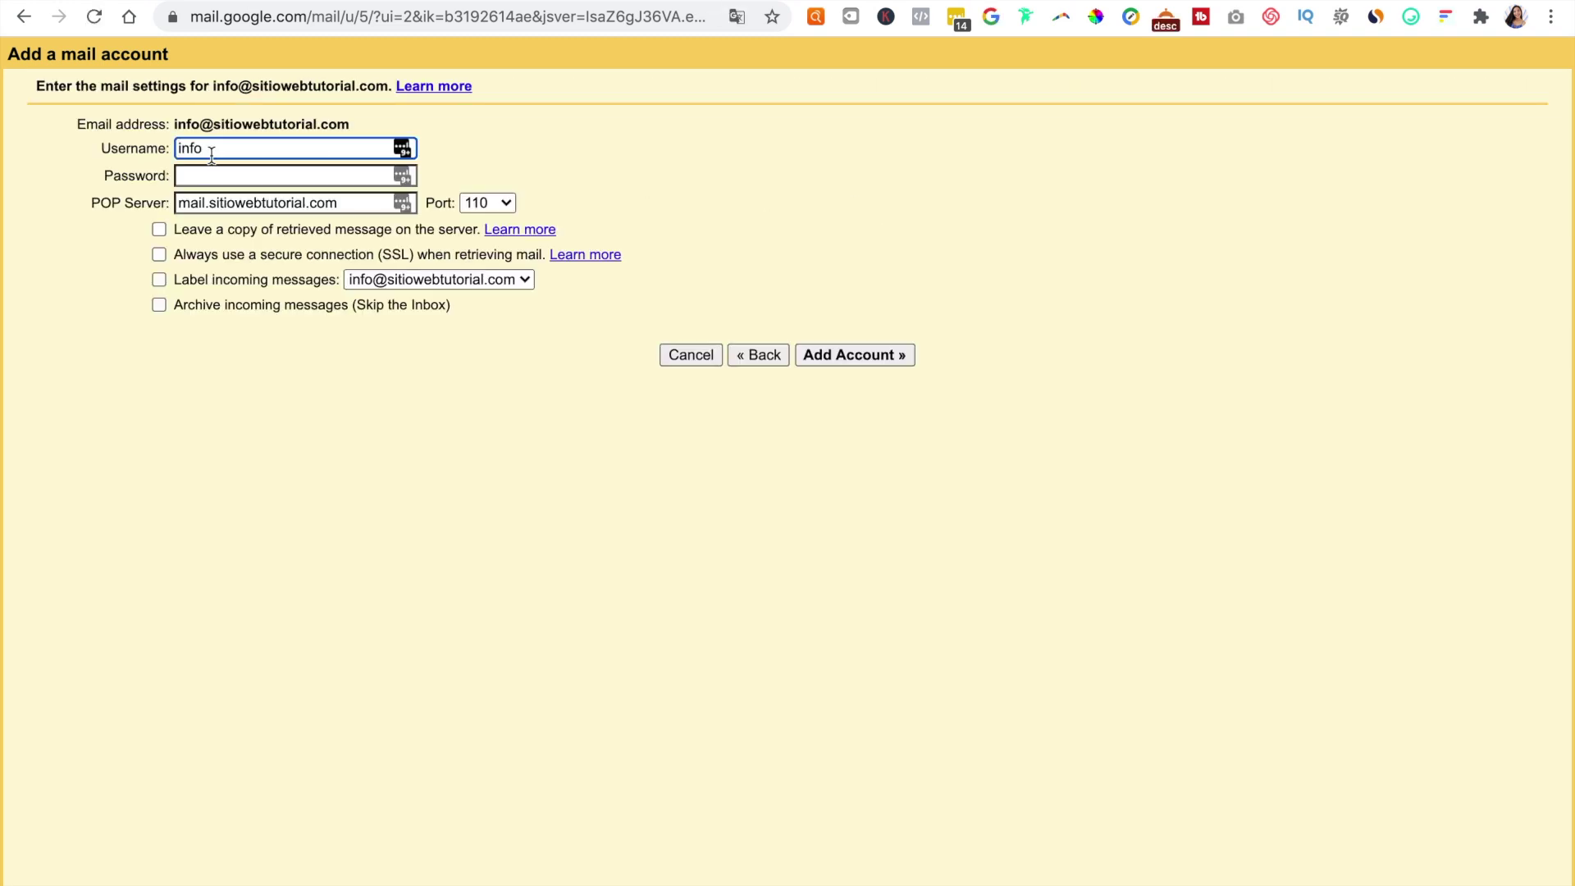
{"action": "double_click", "coordinate": [252, 152]}
{"action": "right_click", "coordinate": [252, 153]}
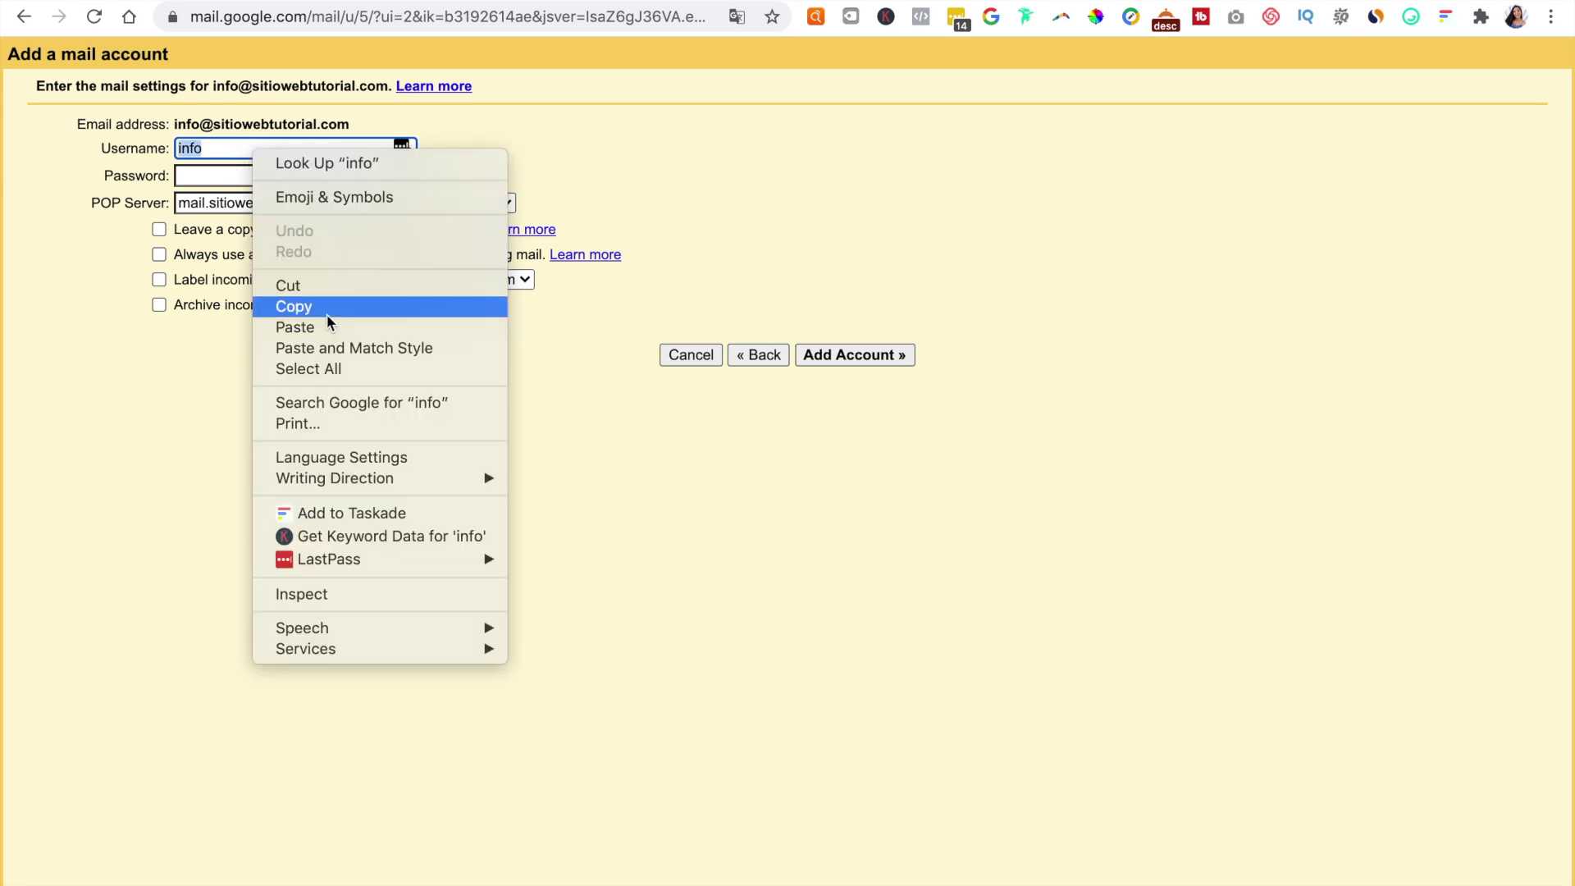
{"action": "left_click", "coordinate": [299, 330]}
{"action": "left_click", "coordinate": [265, 178]}
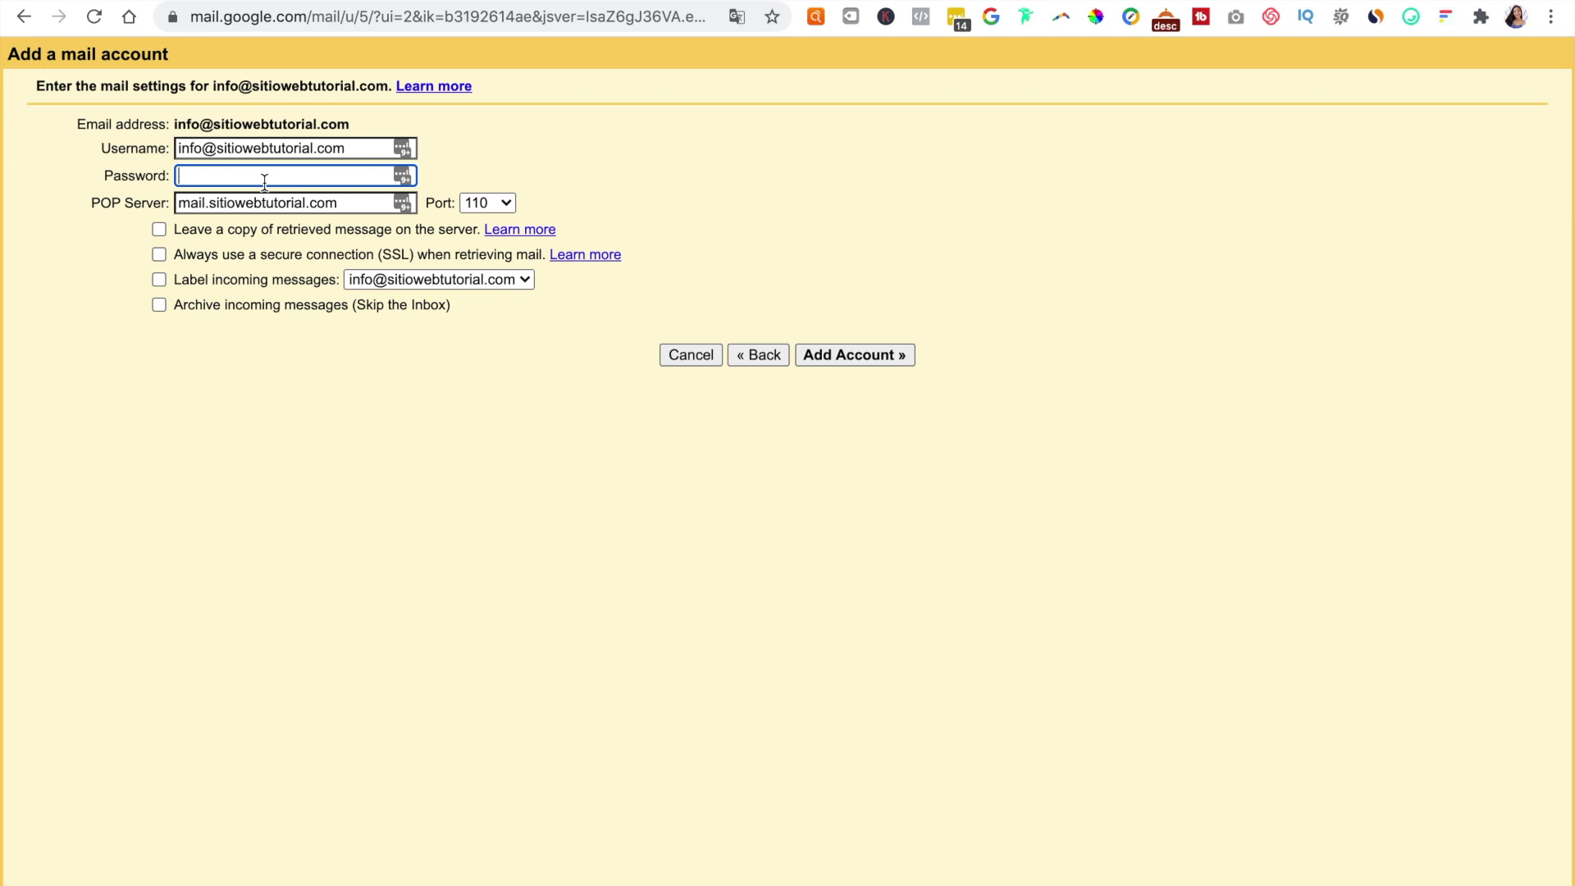
{"action": "type", "text": "••••••••"}
Step: Set port 995, enable SSL and incoming-message labels, add the account, and review the SSL error
{"action": "left_click", "coordinate": [502, 208]}
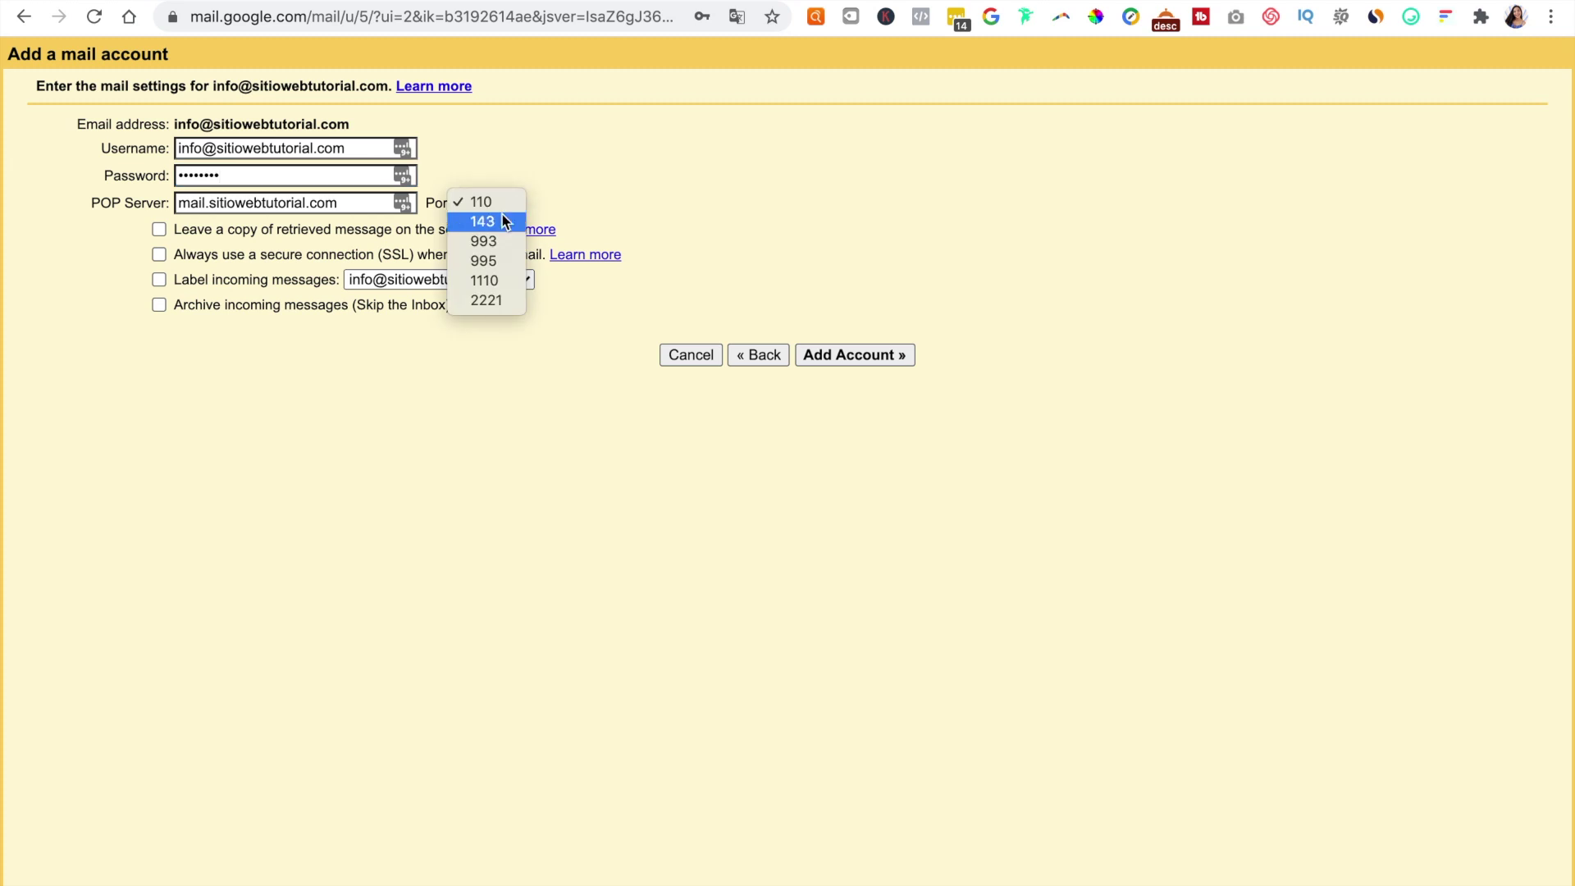
{"action": "left_click", "coordinate": [492, 261]}
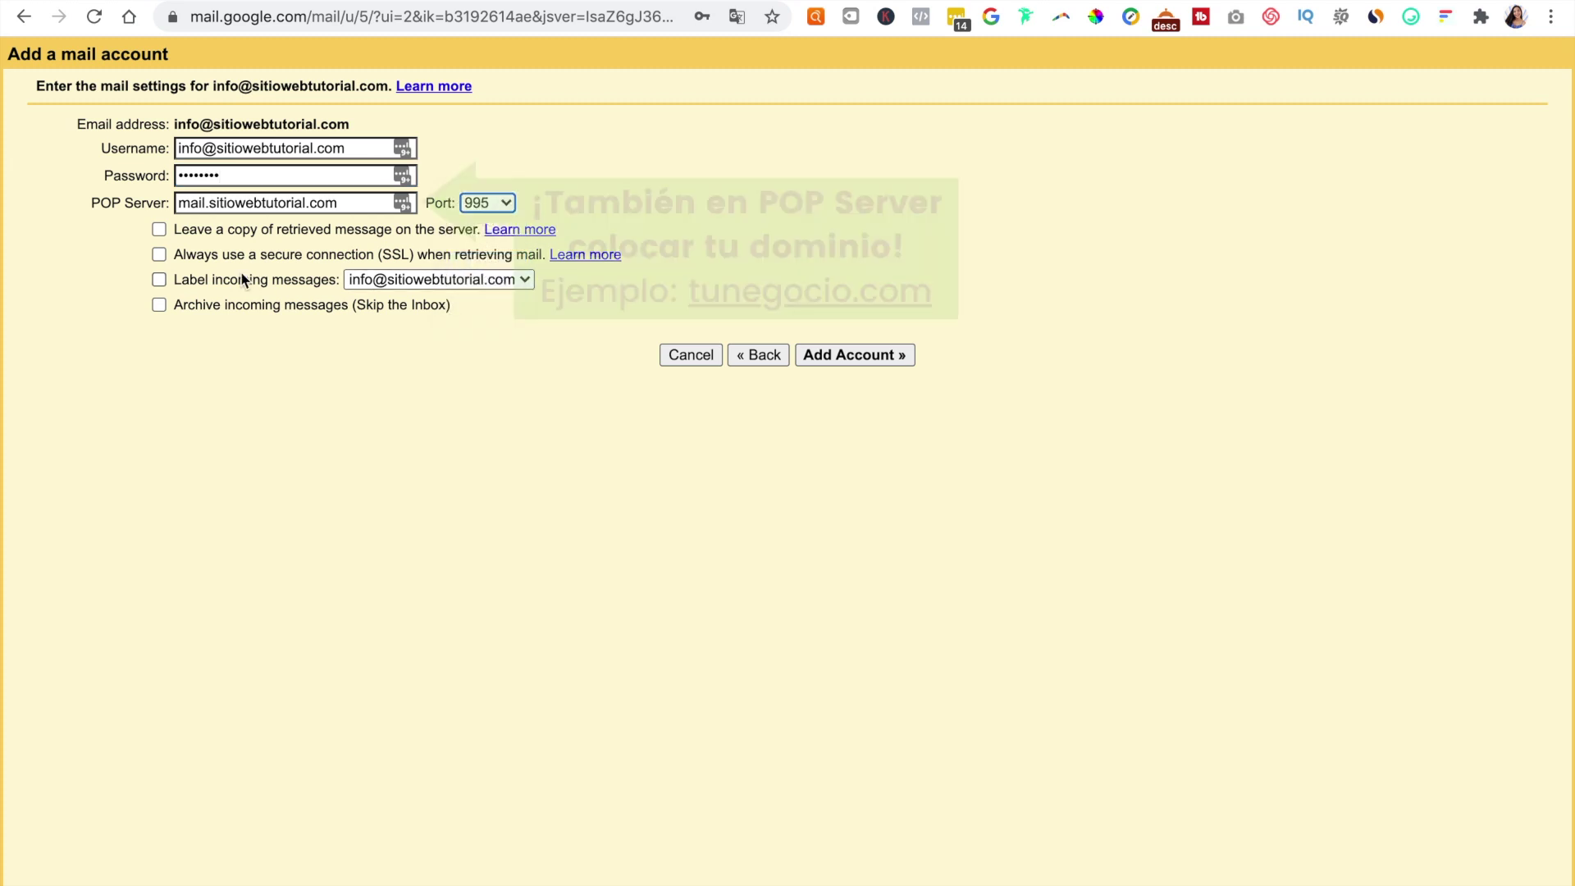
{"action": "left_click", "coordinate": [161, 255]}
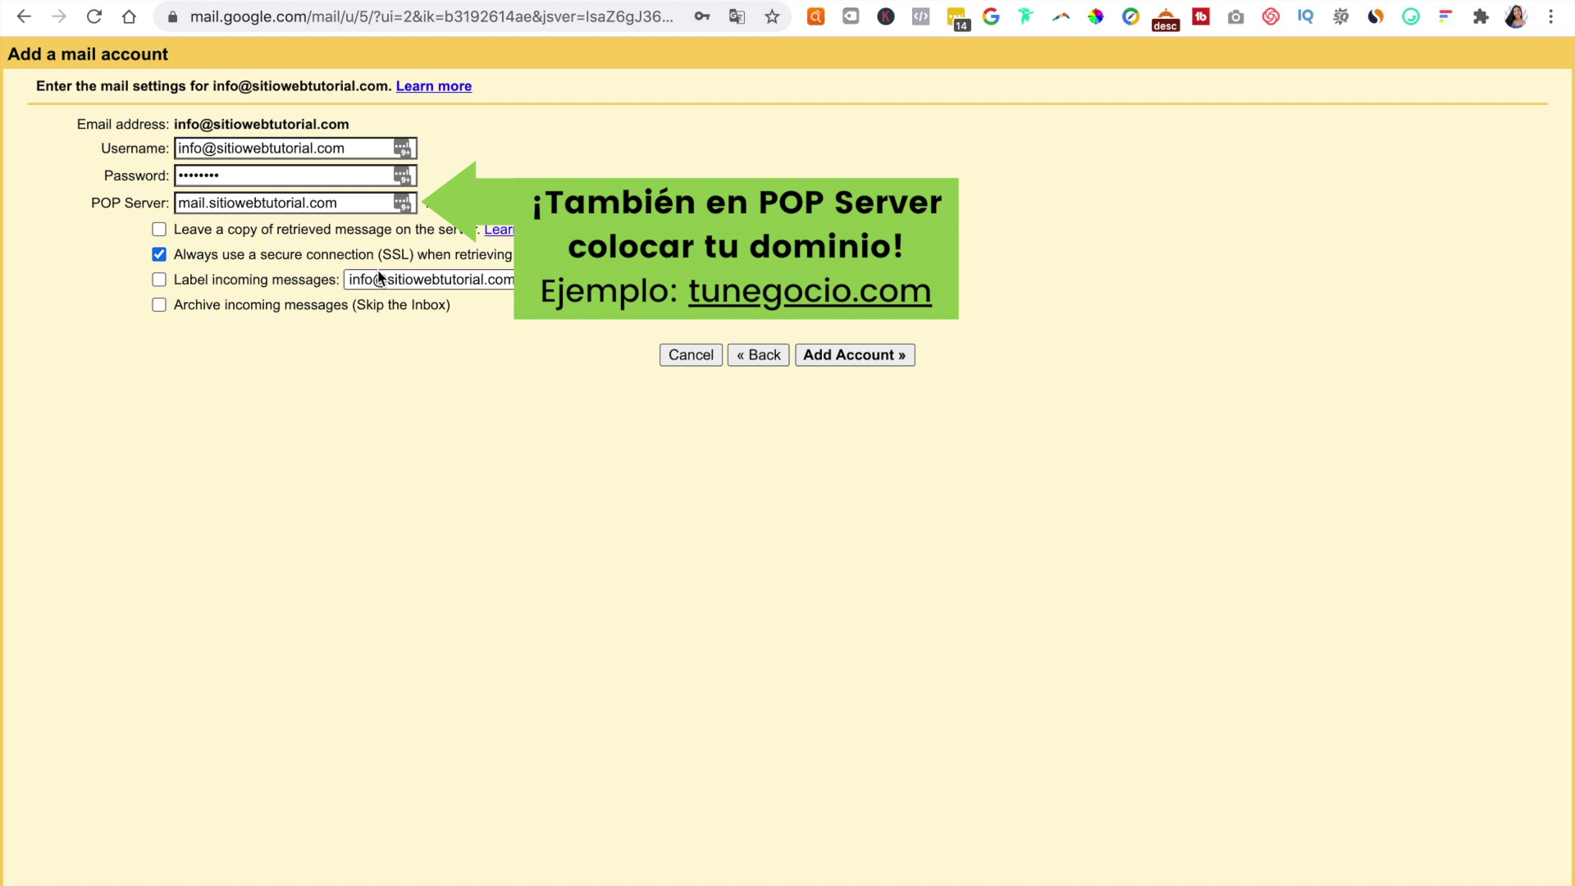
{"action": "left_click", "coordinate": [173, 281]}
{"action": "left_click_drag", "start_coordinate": [173, 283], "coordinate": [416, 293]}
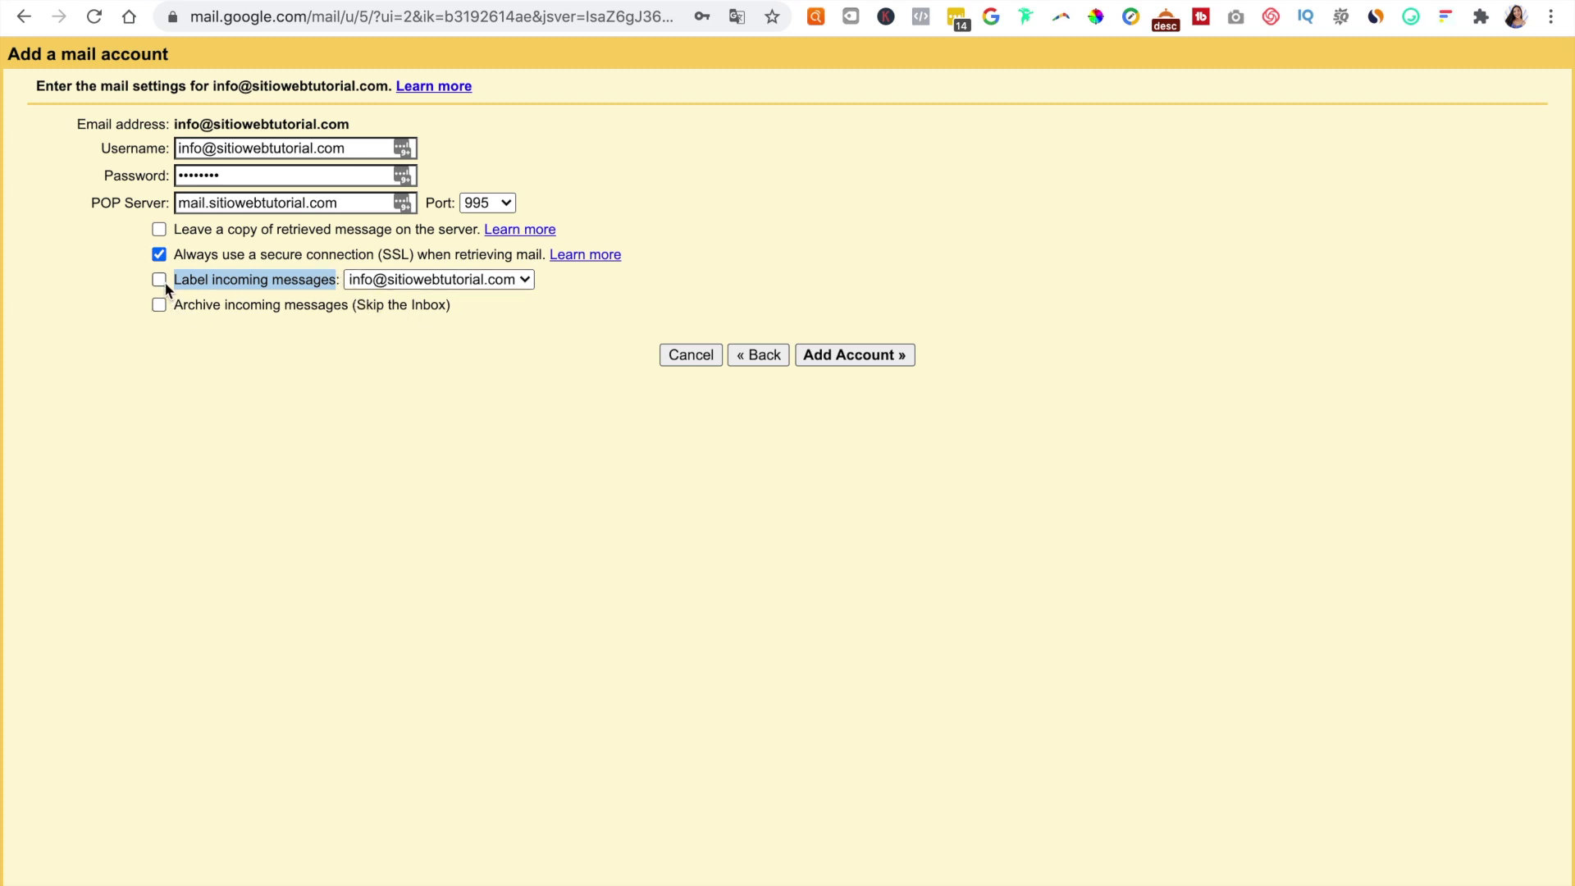
{"action": "left_click", "coordinate": [260, 345]}
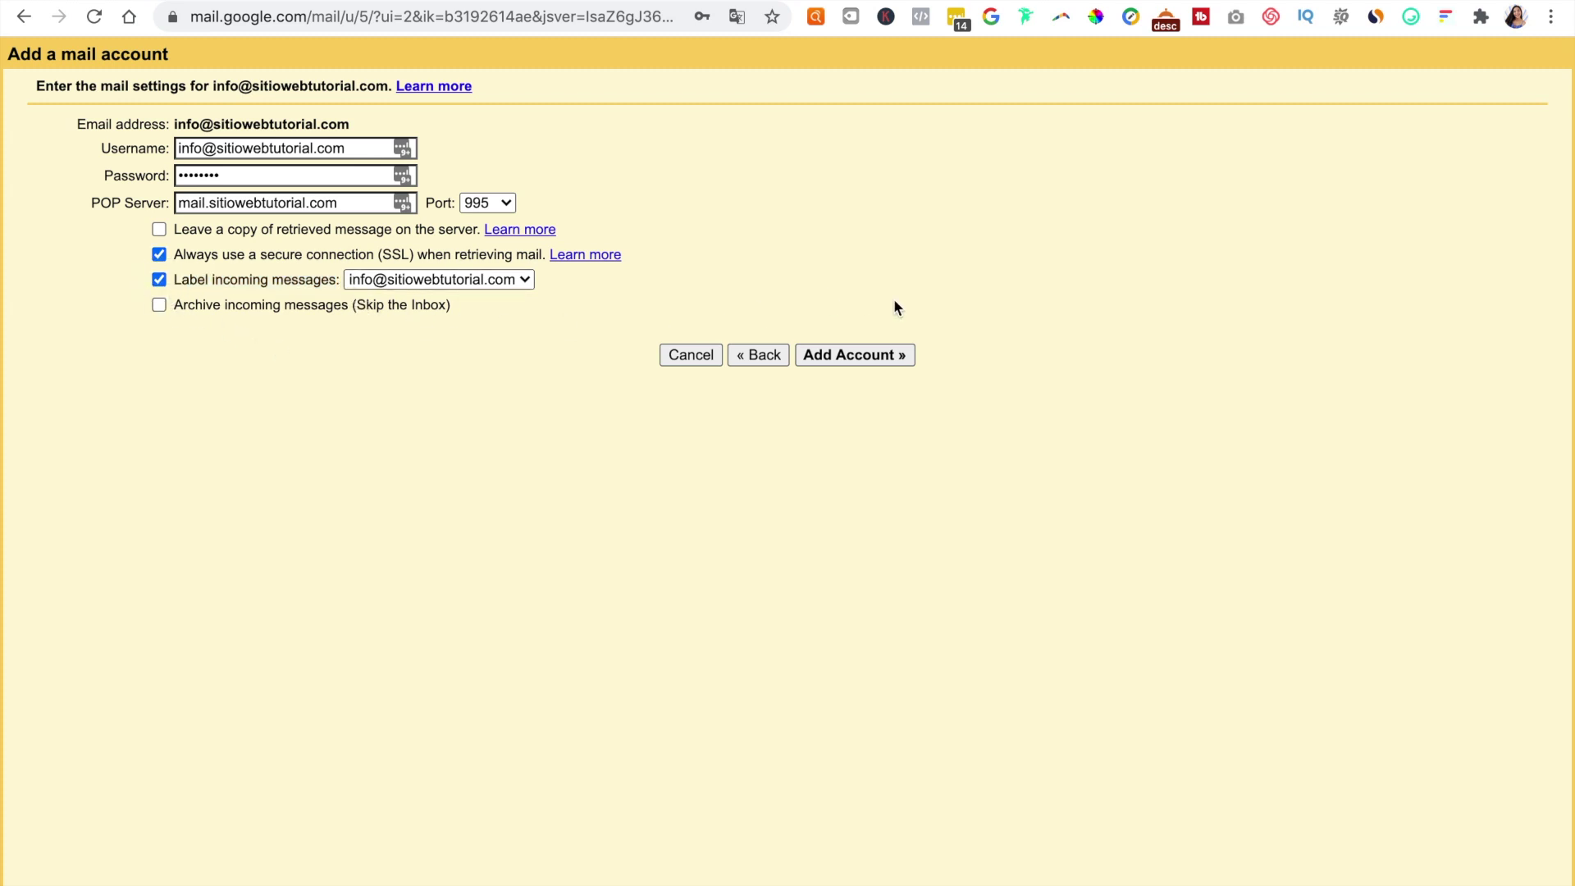
{"action": "left_click", "coordinate": [867, 359]}
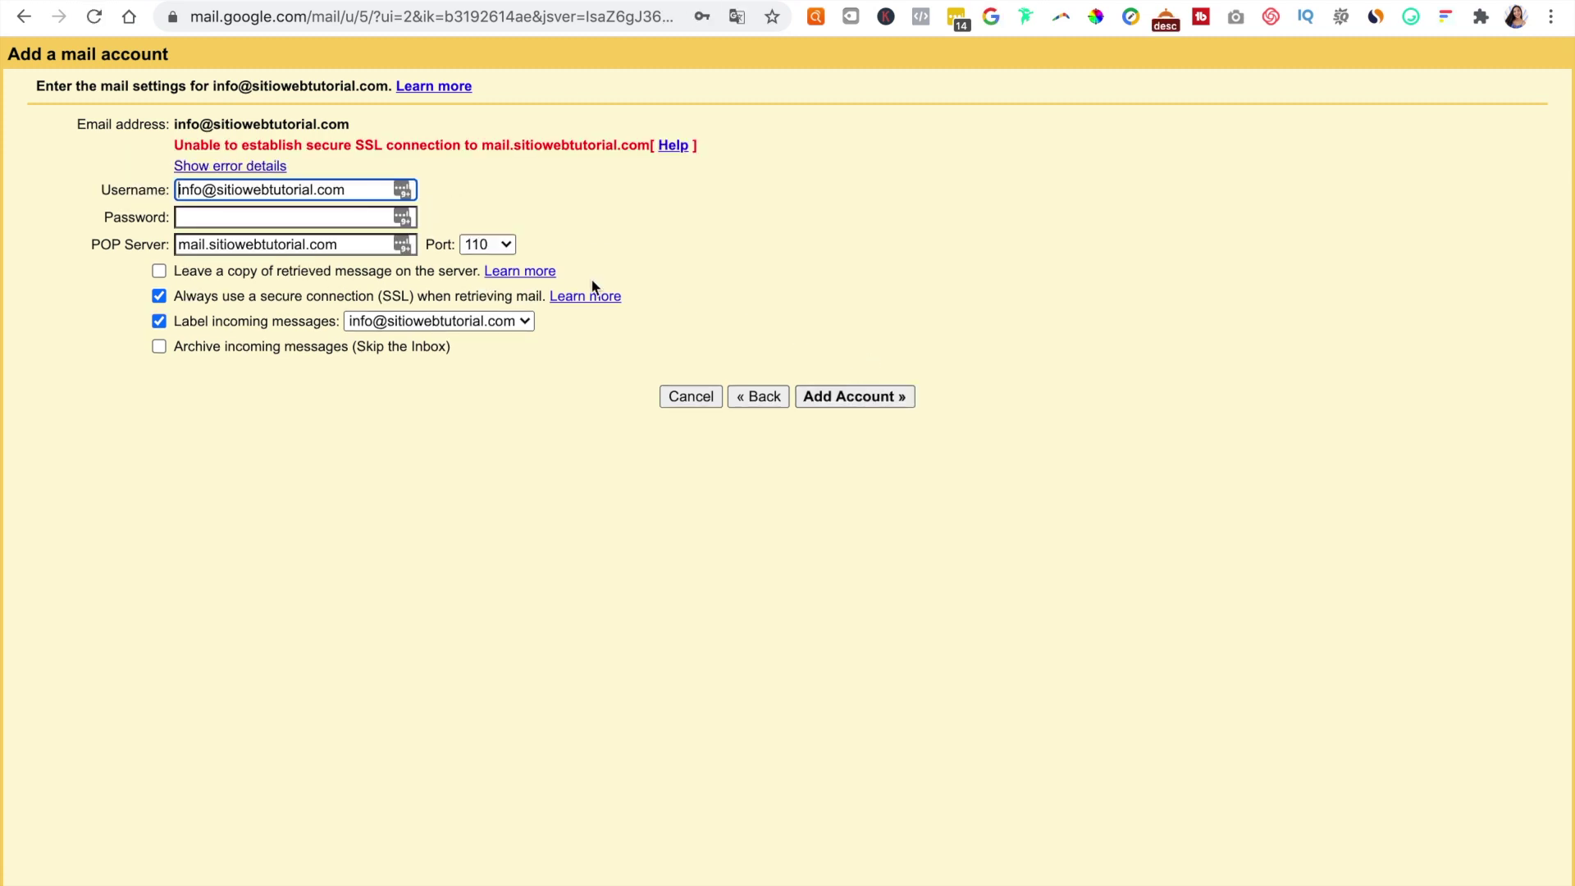
{"action": "left_click", "coordinate": [175, 143]}
{"action": "left_click_drag", "start_coordinate": [175, 143], "coordinate": [695, 162]}
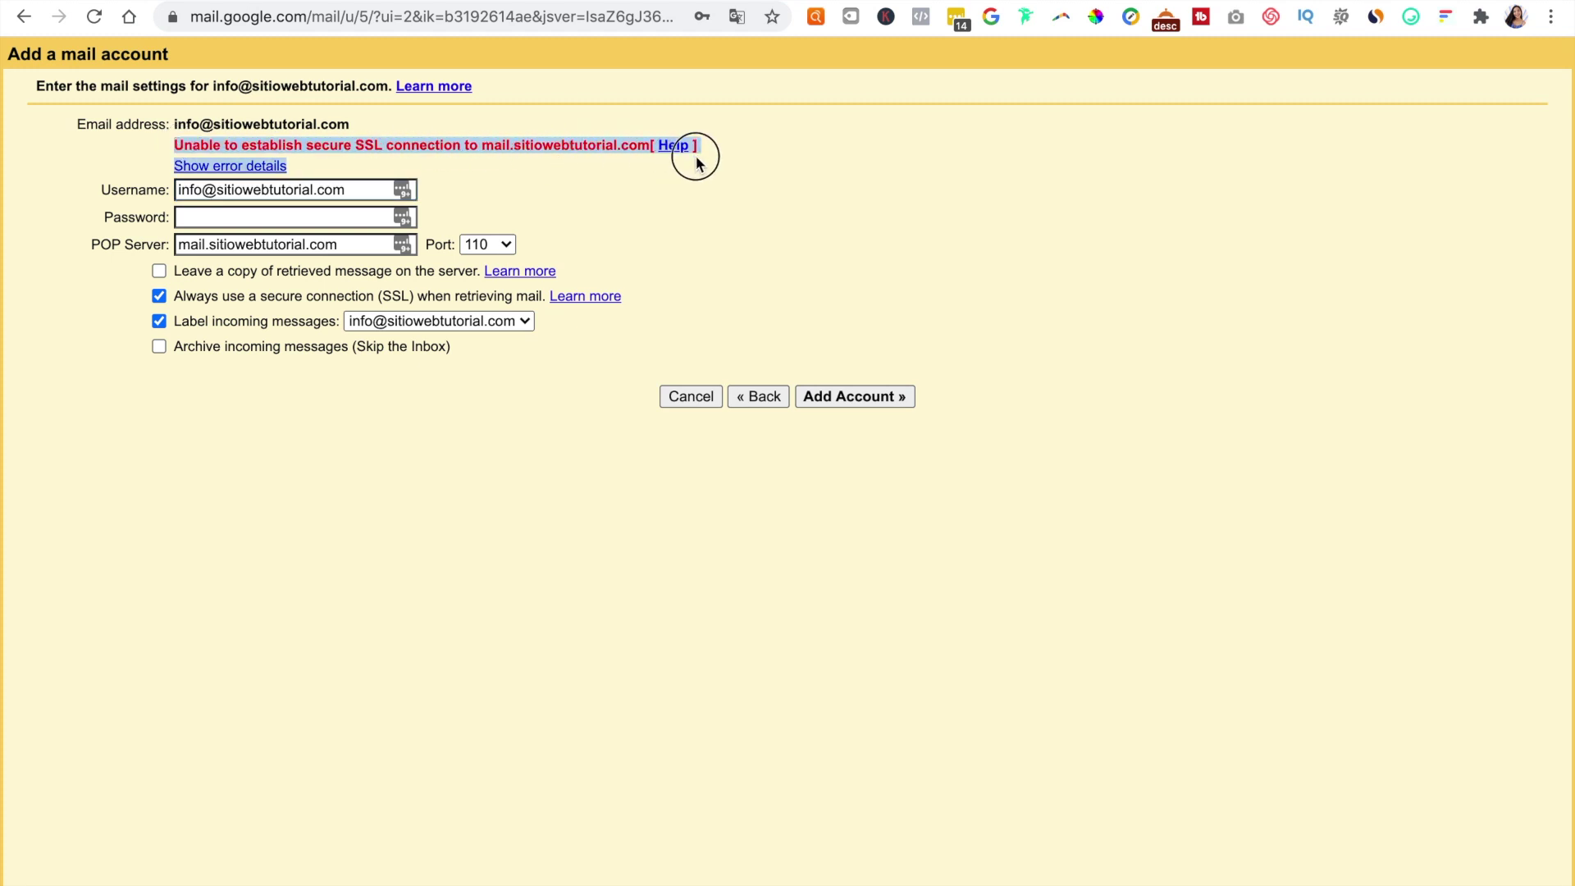
{"action": "left_click", "coordinate": [680, 184]}
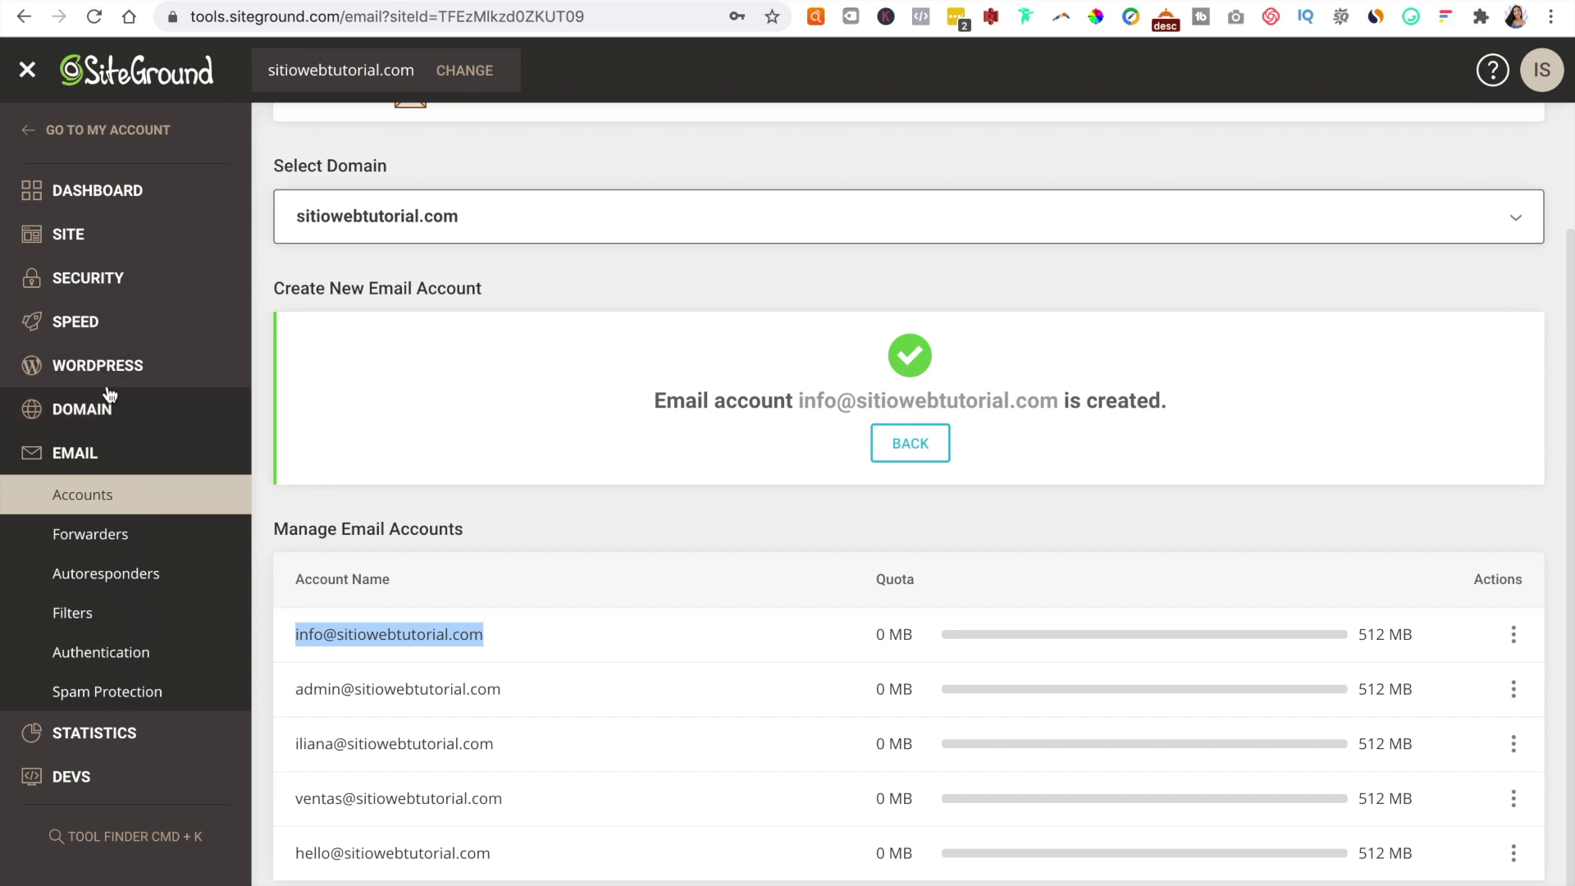
Step: Install a Let's Encrypt SSL certificate for sitiowebtutorial.com, then switch on HTTPS Enforce
{"action": "left_click", "coordinate": [112, 283]}
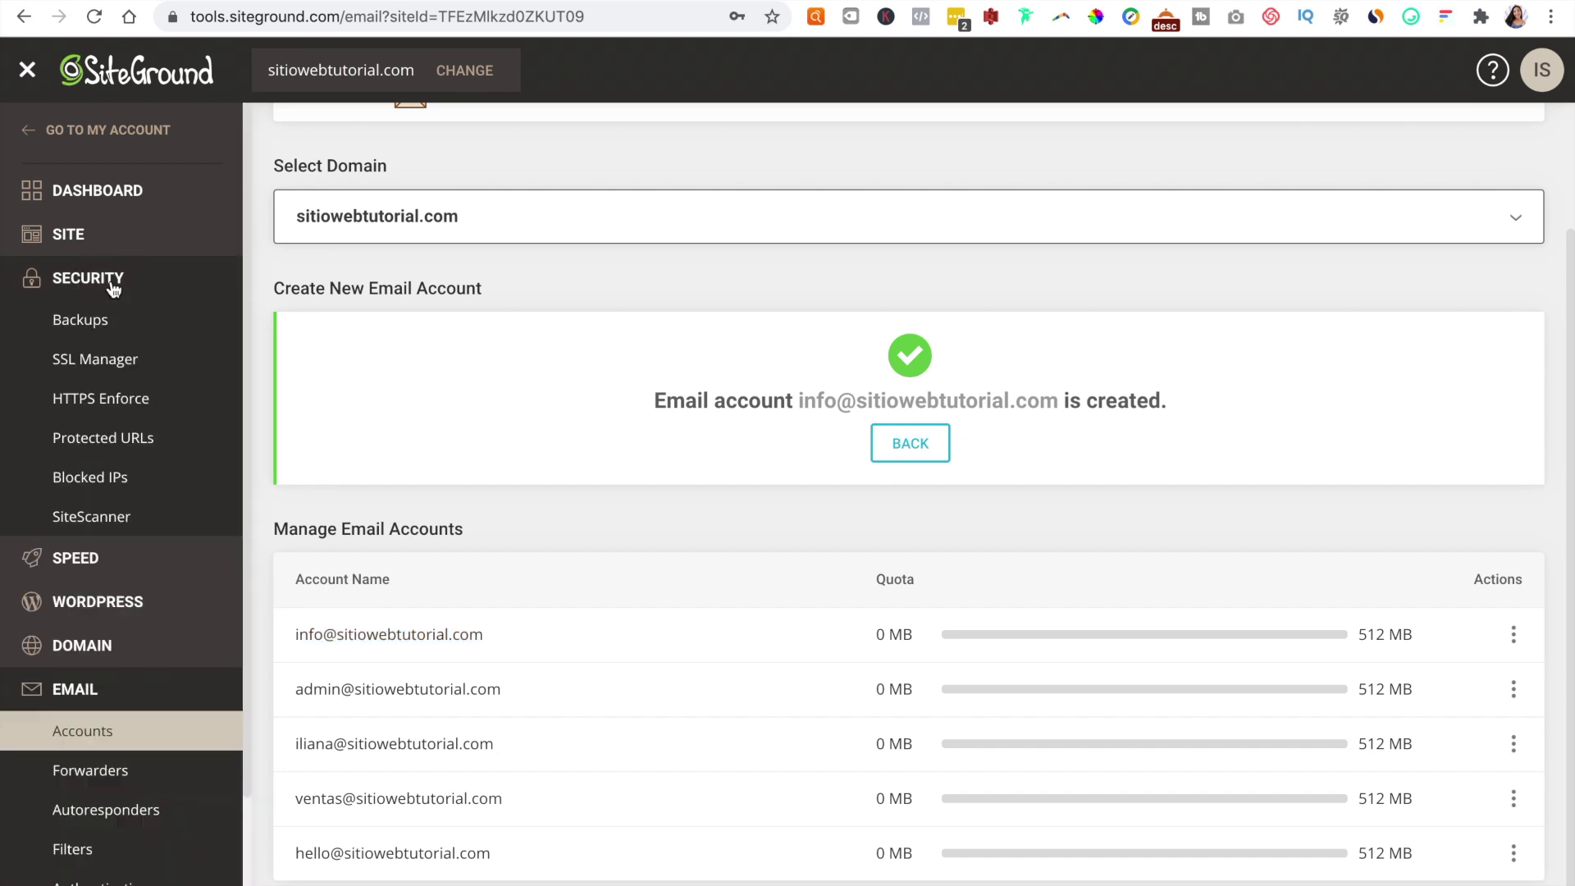
{"action": "left_click", "coordinate": [99, 362]}
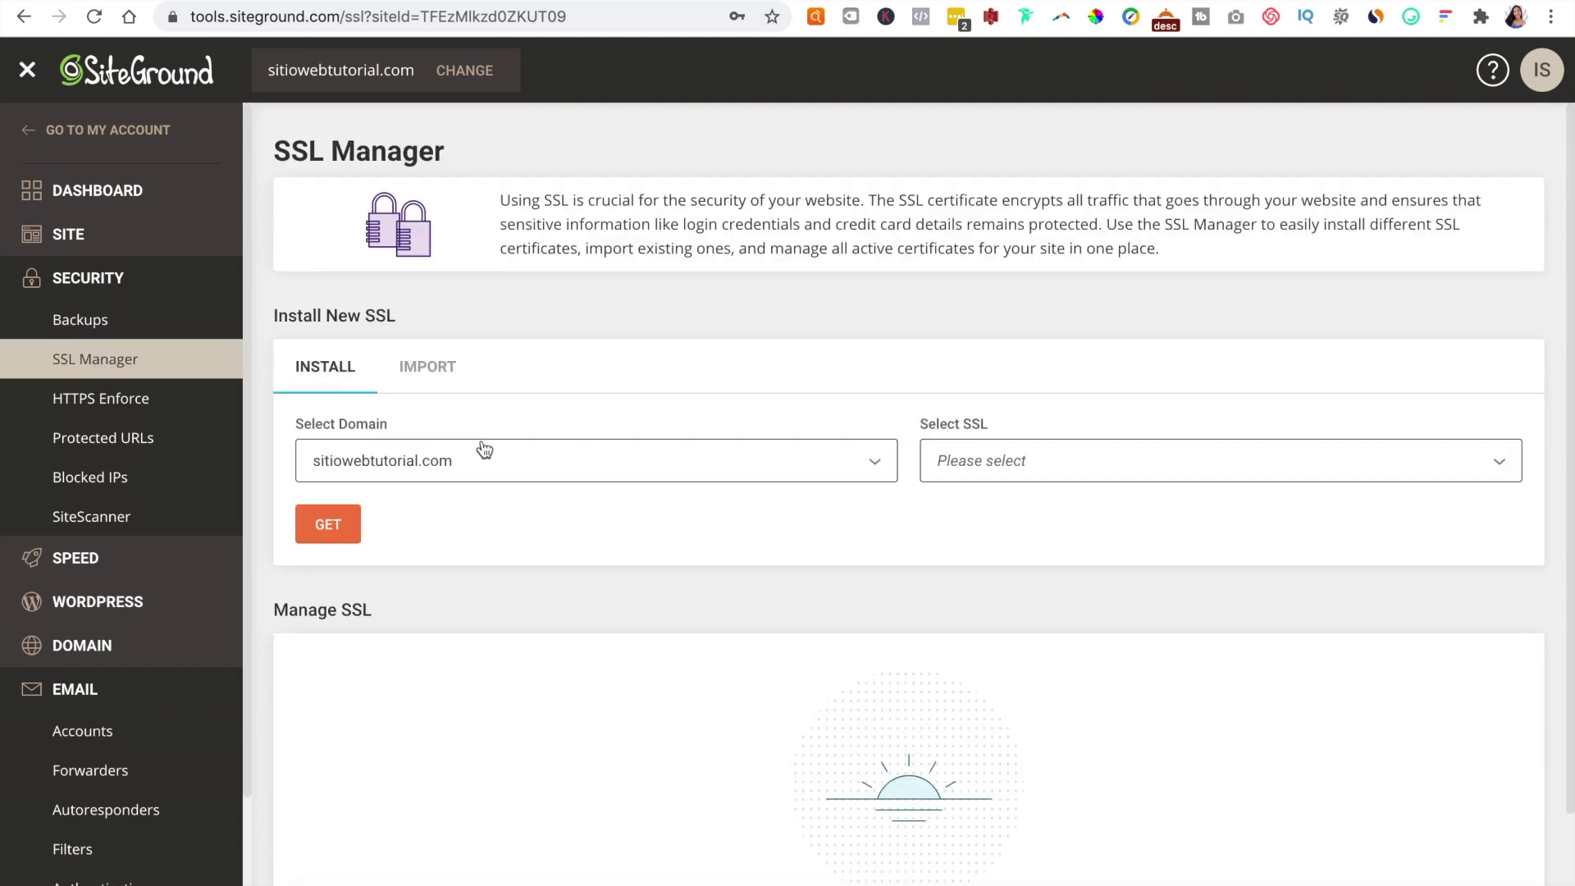
{"action": "left_click", "coordinate": [1058, 464]}
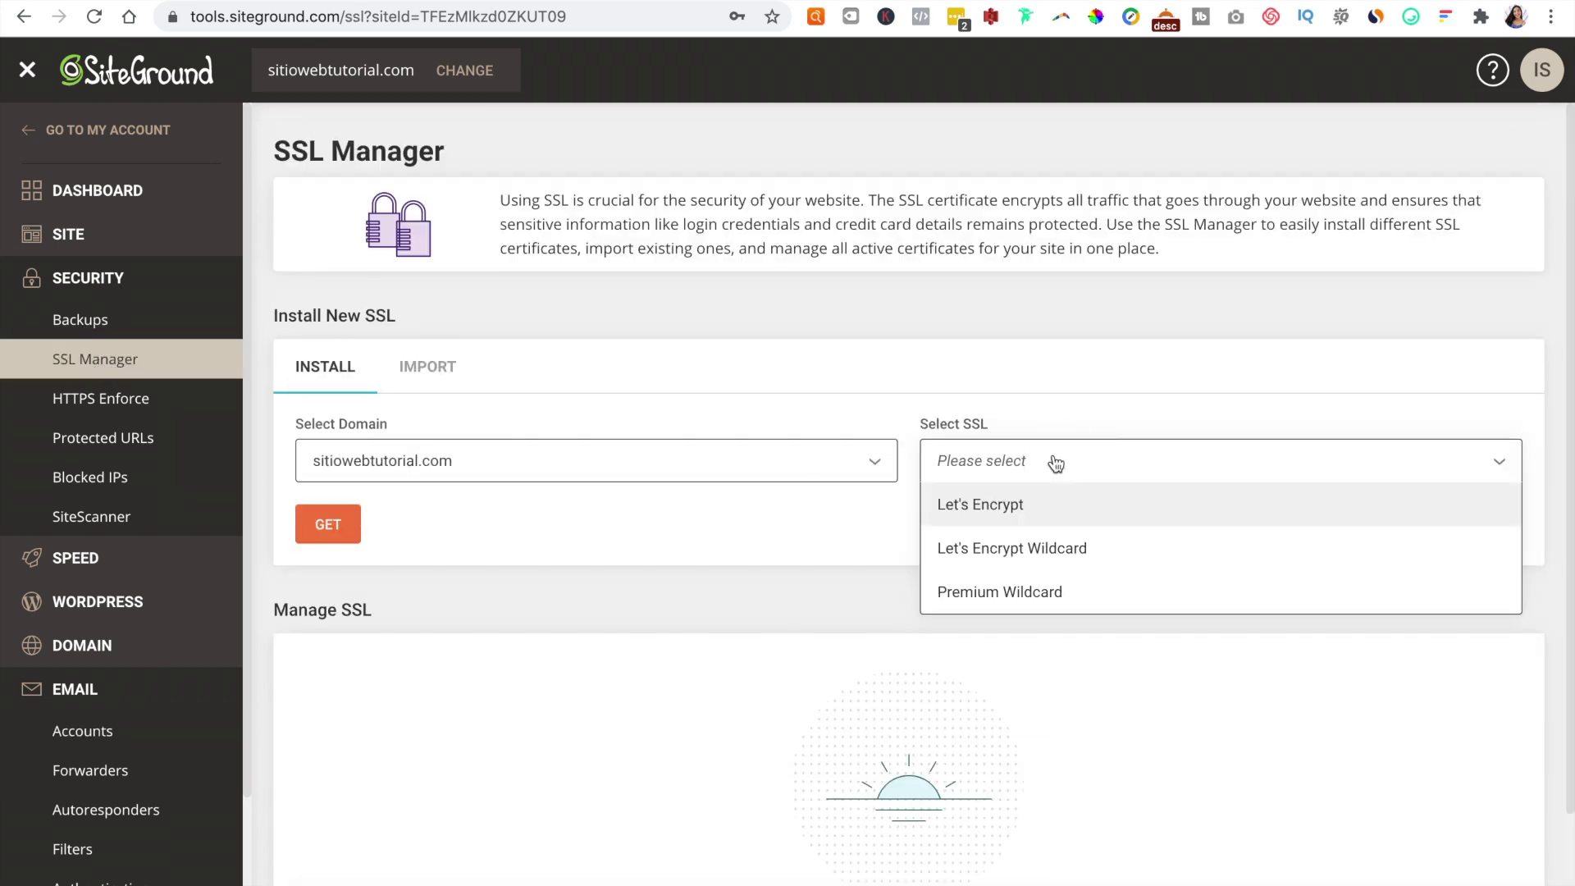
{"action": "left_click", "coordinate": [1016, 507]}
{"action": "left_click", "coordinate": [342, 525]}
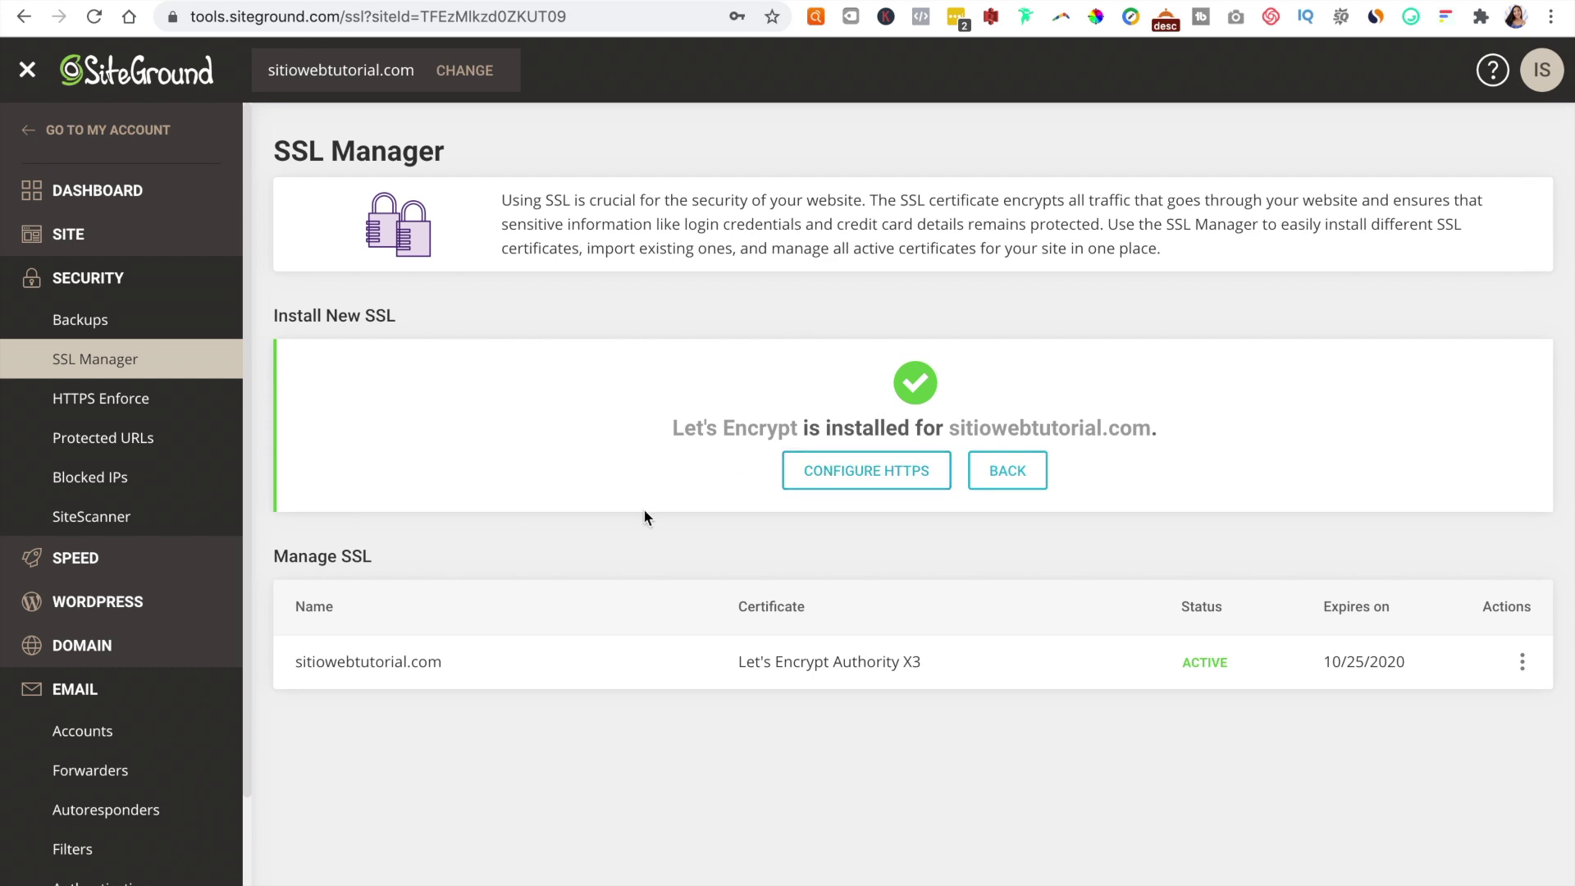
{"action": "left_click", "coordinate": [146, 402]}
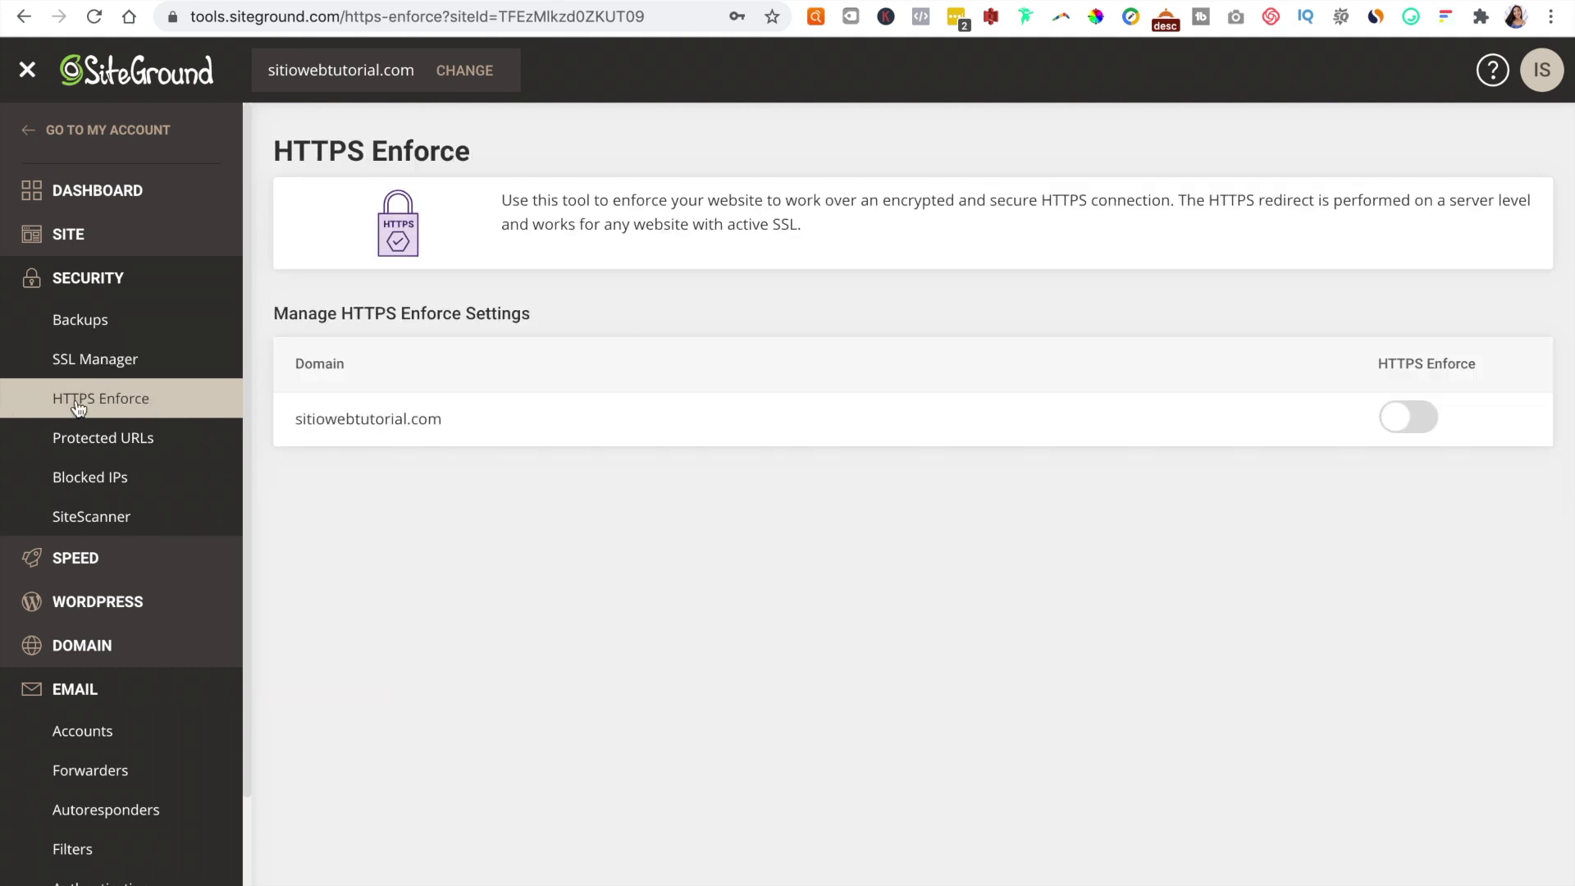
{"action": "left_click", "coordinate": [1411, 420]}
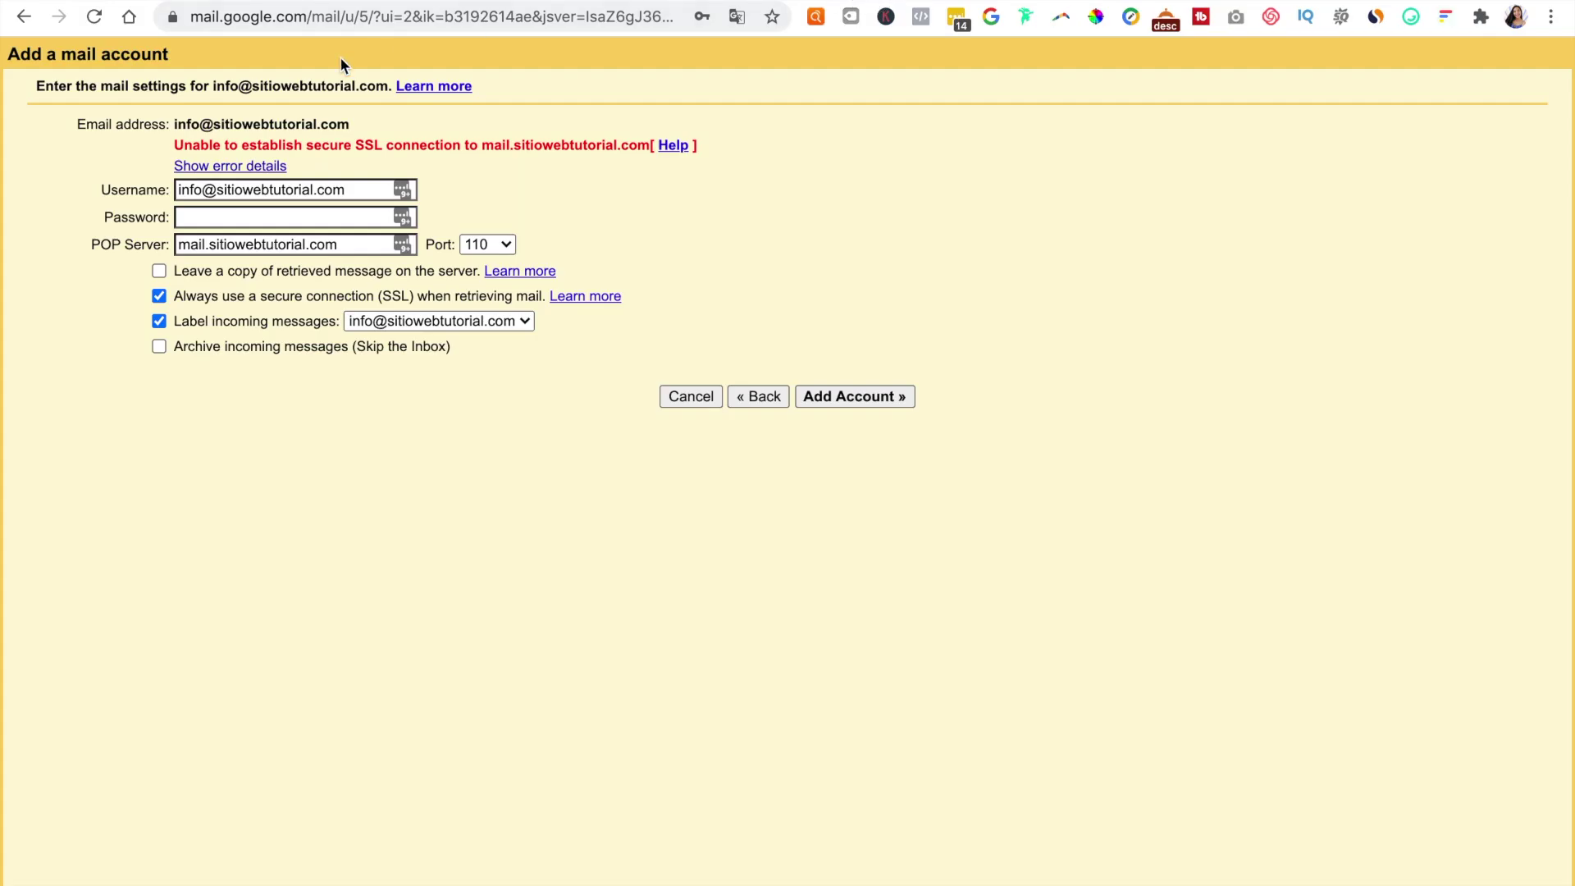
Step: Reload the add-account form and enter the mailbox password
{"action": "left_click", "coordinate": [96, 18]}
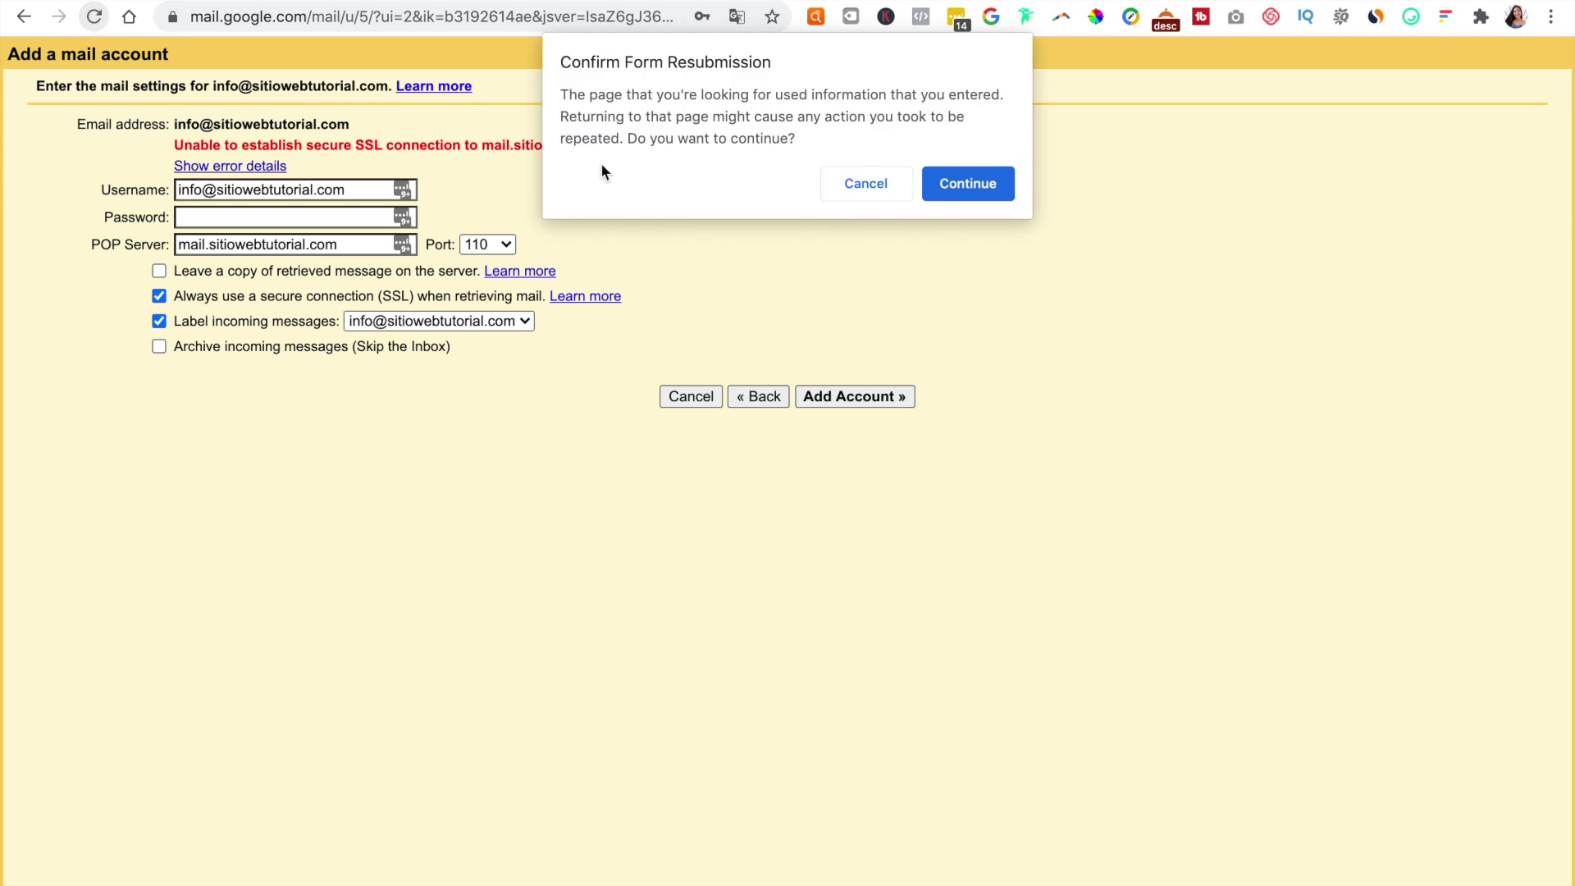
{"action": "left_click", "coordinate": [949, 175]}
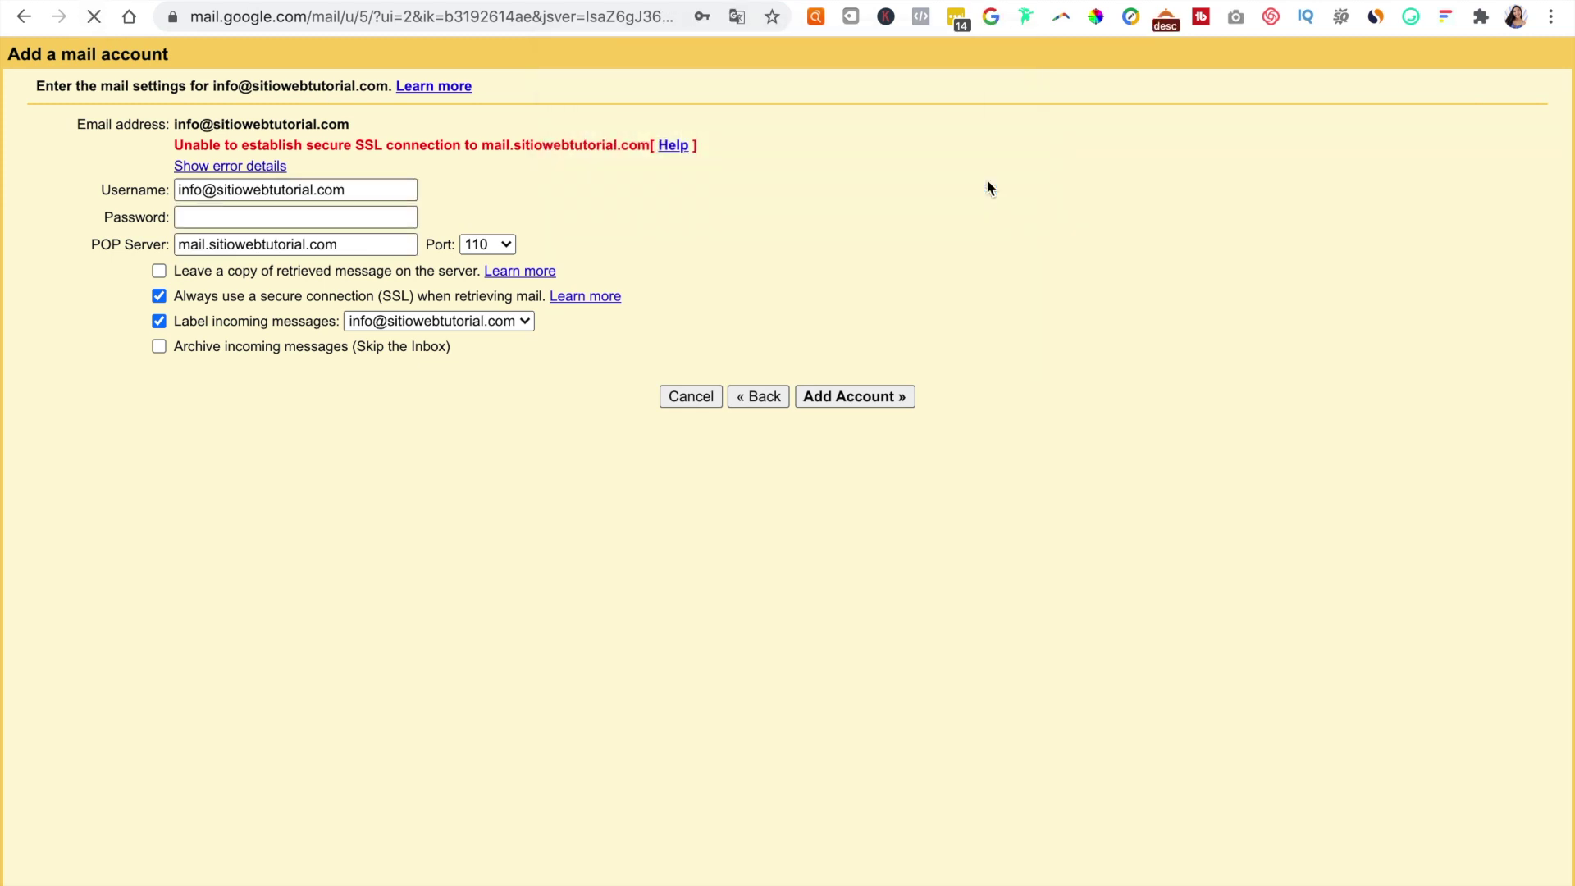
{"action": "left_click", "coordinate": [232, 214]}
{"action": "type", "text": "********"}
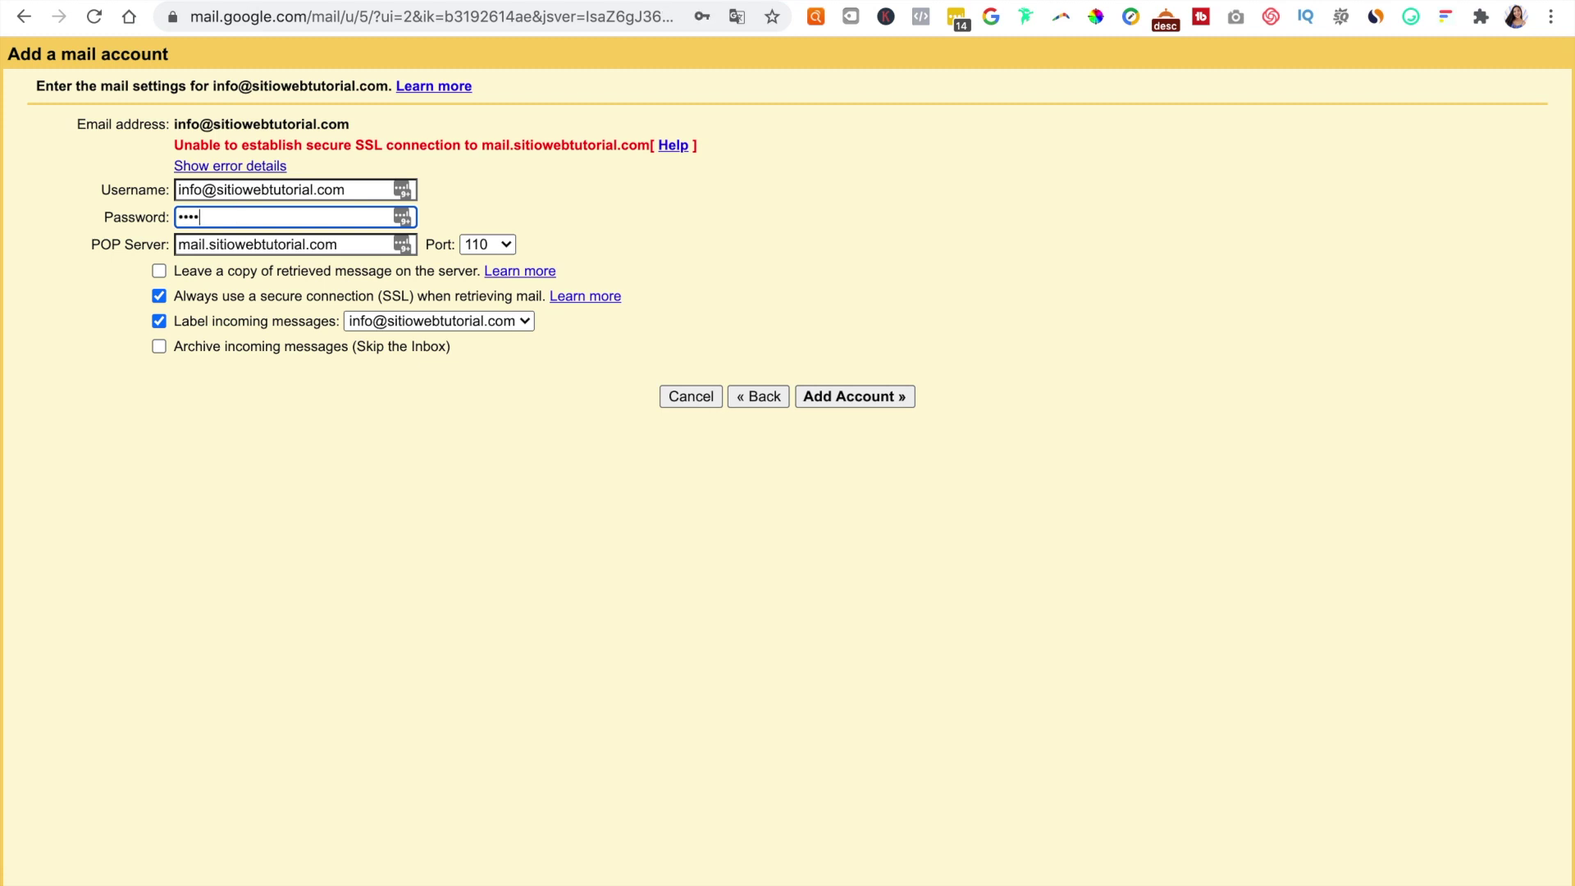
Step: Set the POP server to sitiowebtutorial.com with port 995 and add the account
{"action": "triple_click", "coordinate": [286, 246]}
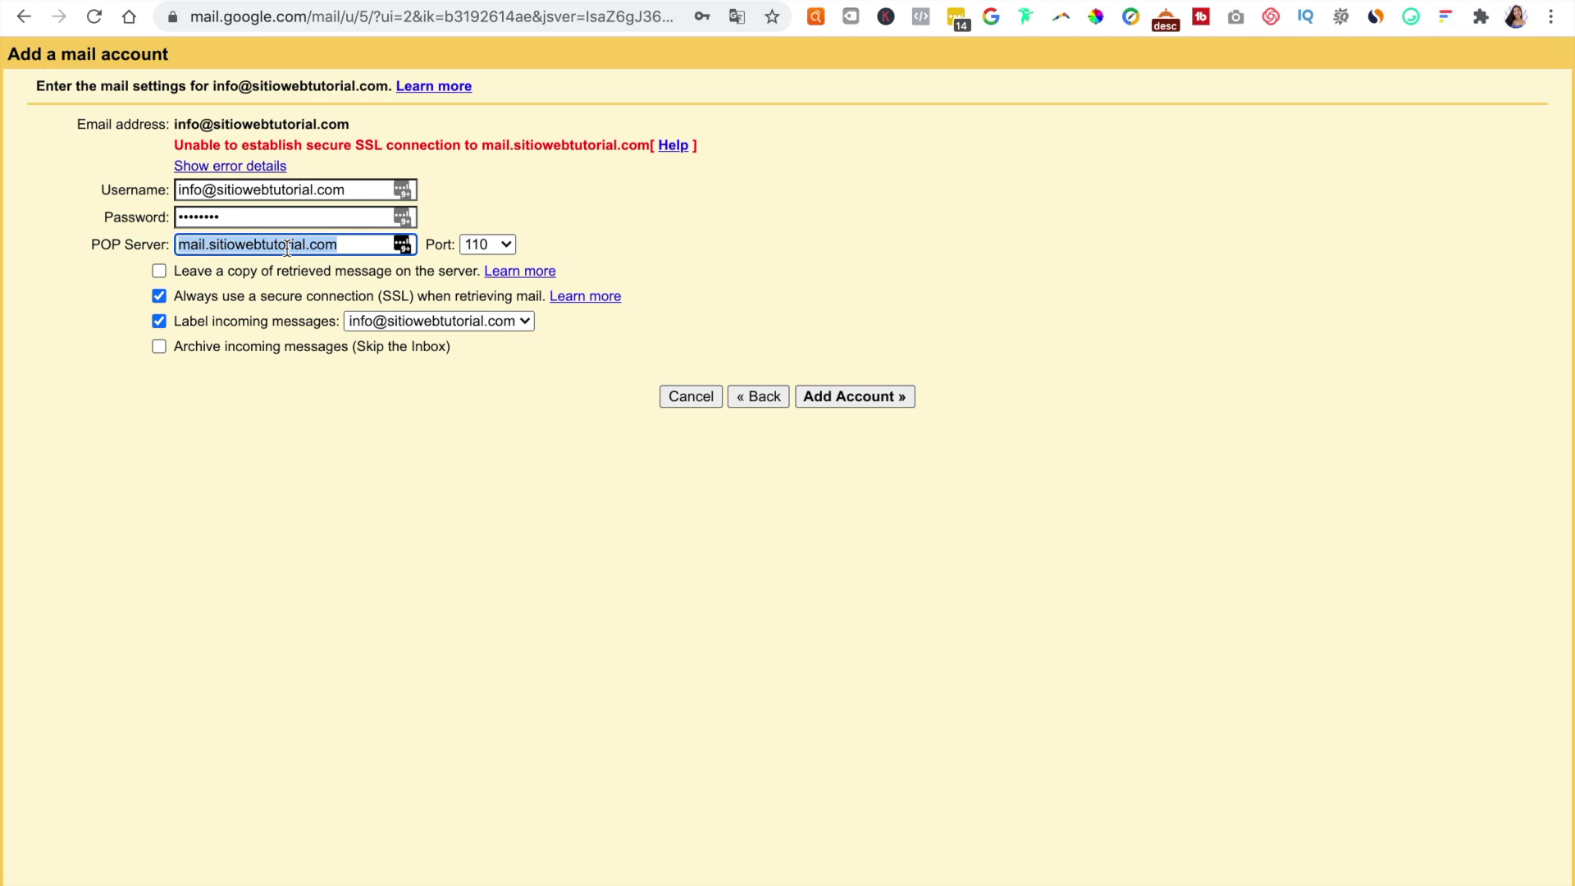
{"action": "key", "text": "BackSpace"}
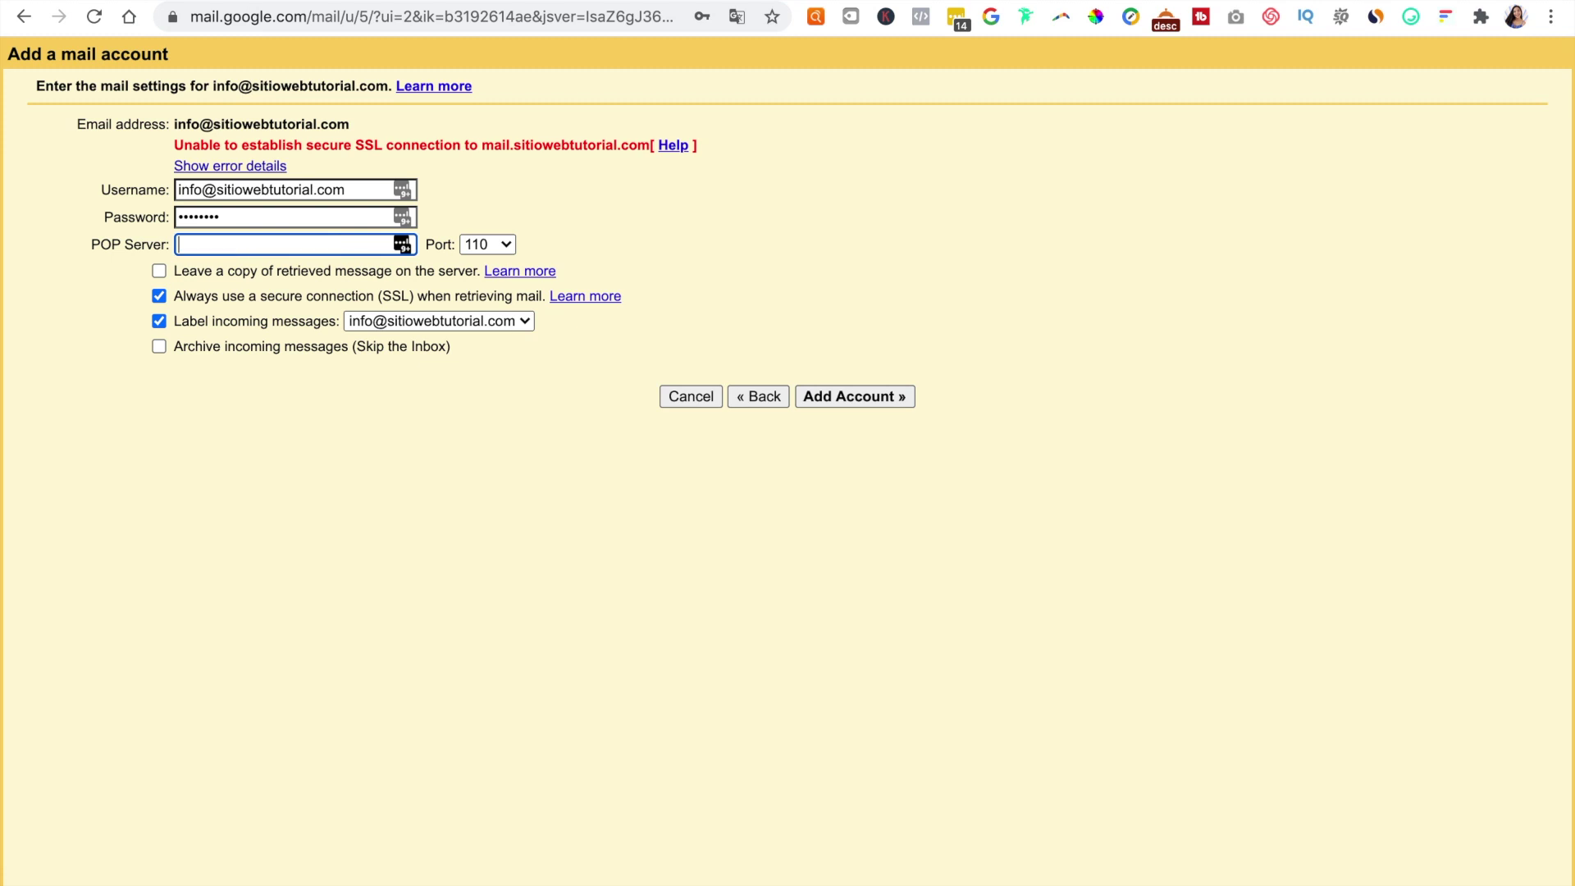
{"action": "right_click", "coordinate": [287, 247]}
{"action": "left_click", "coordinate": [350, 395]}
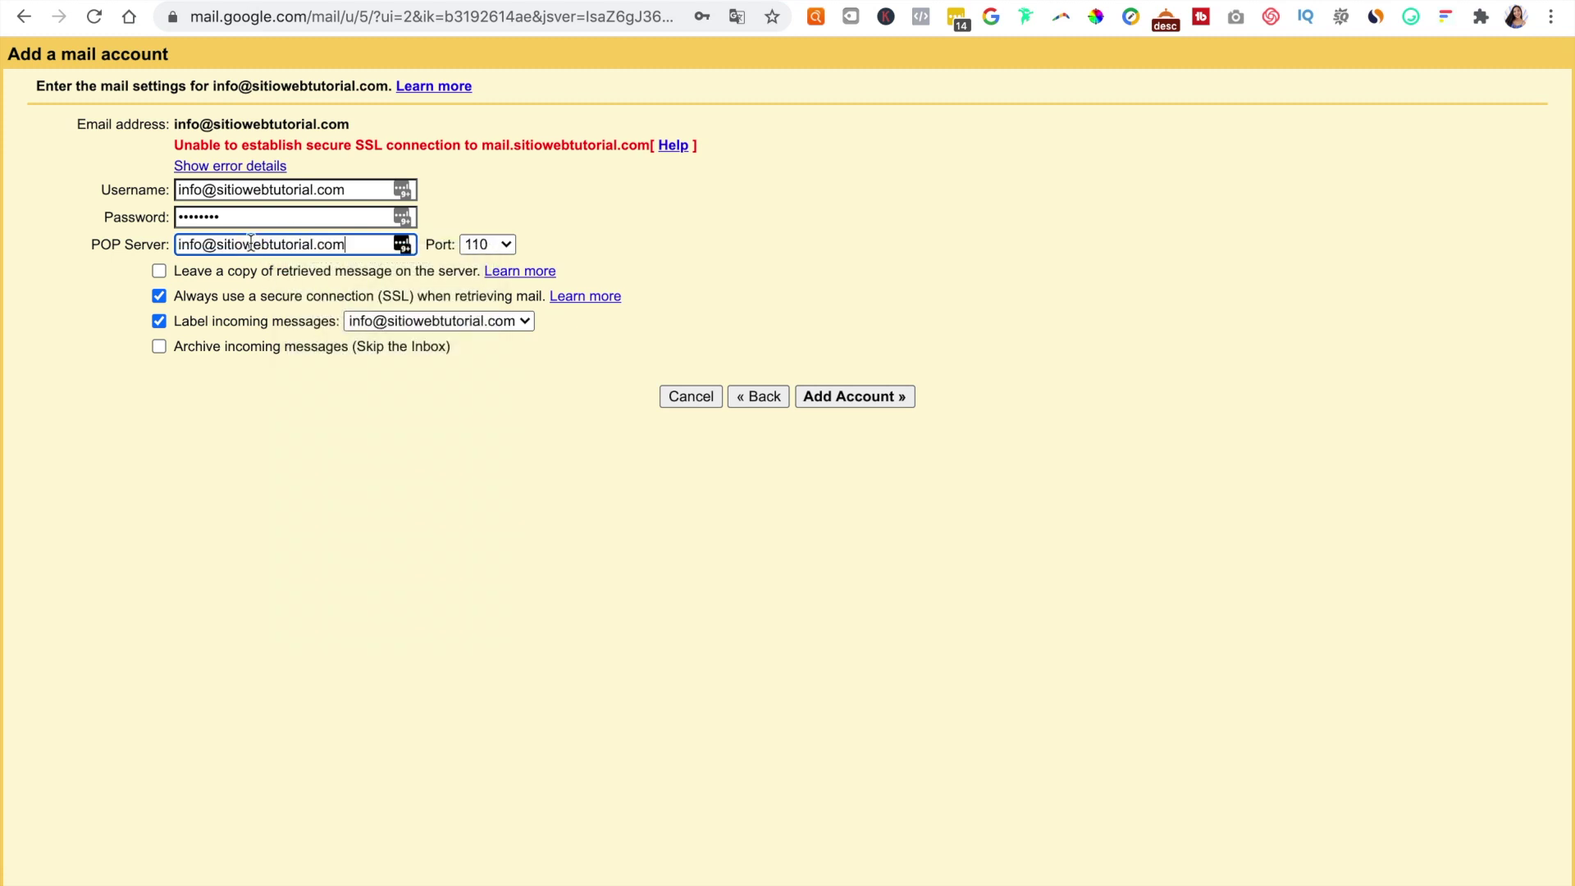
{"action": "left_click_drag", "start_coordinate": [215, 245], "coordinate": [129, 250]}
{"action": "key", "text": "BackSpace"}
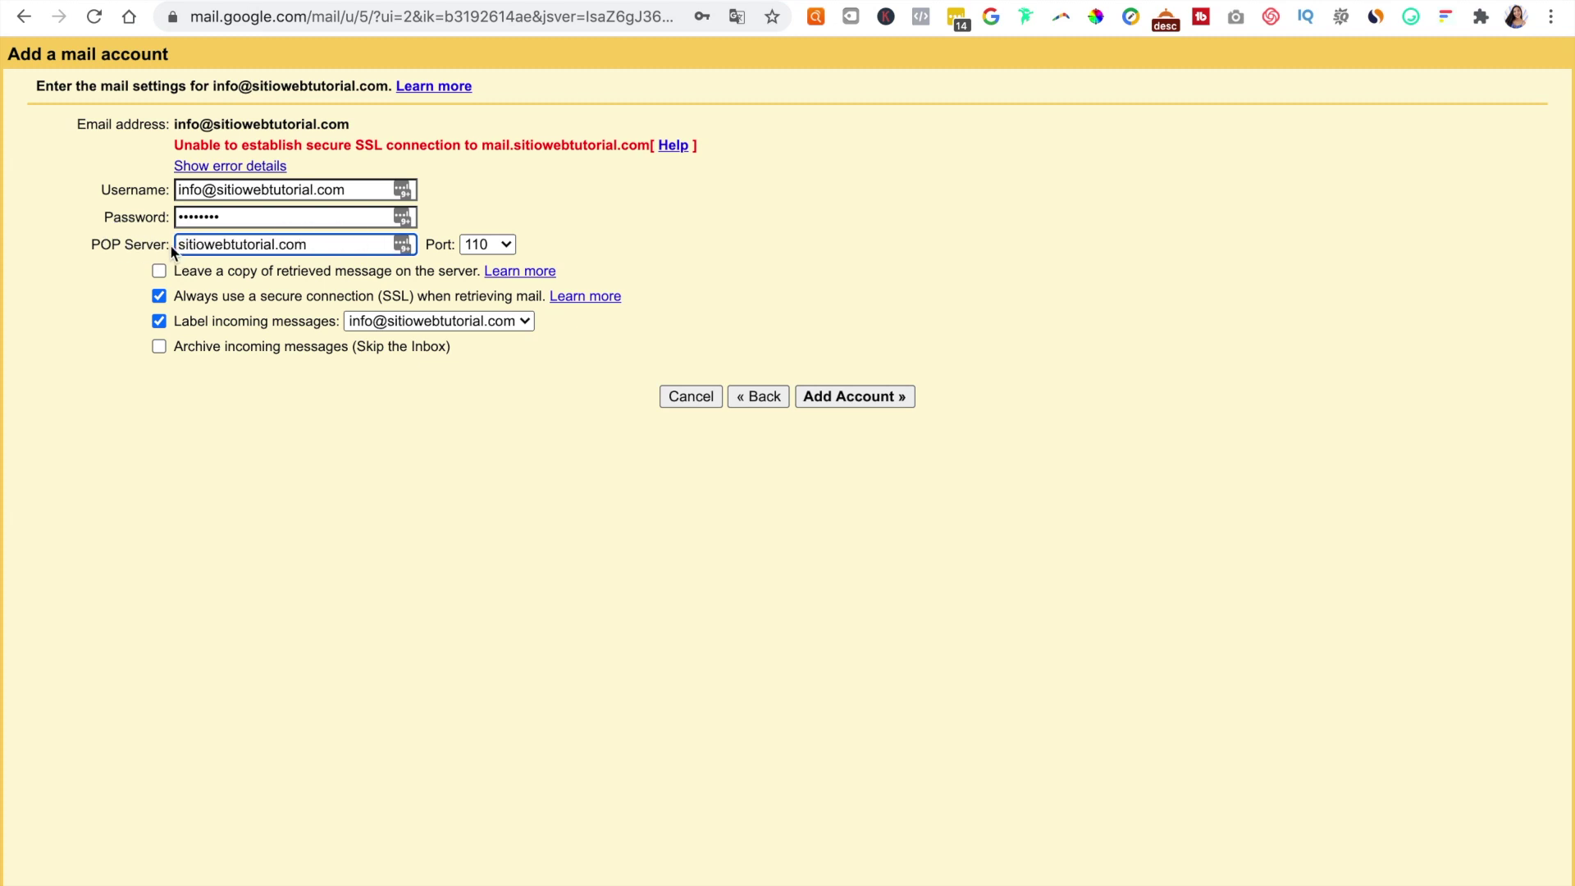
{"action": "left_click_drag", "start_coordinate": [324, 246], "coordinate": [163, 255]}
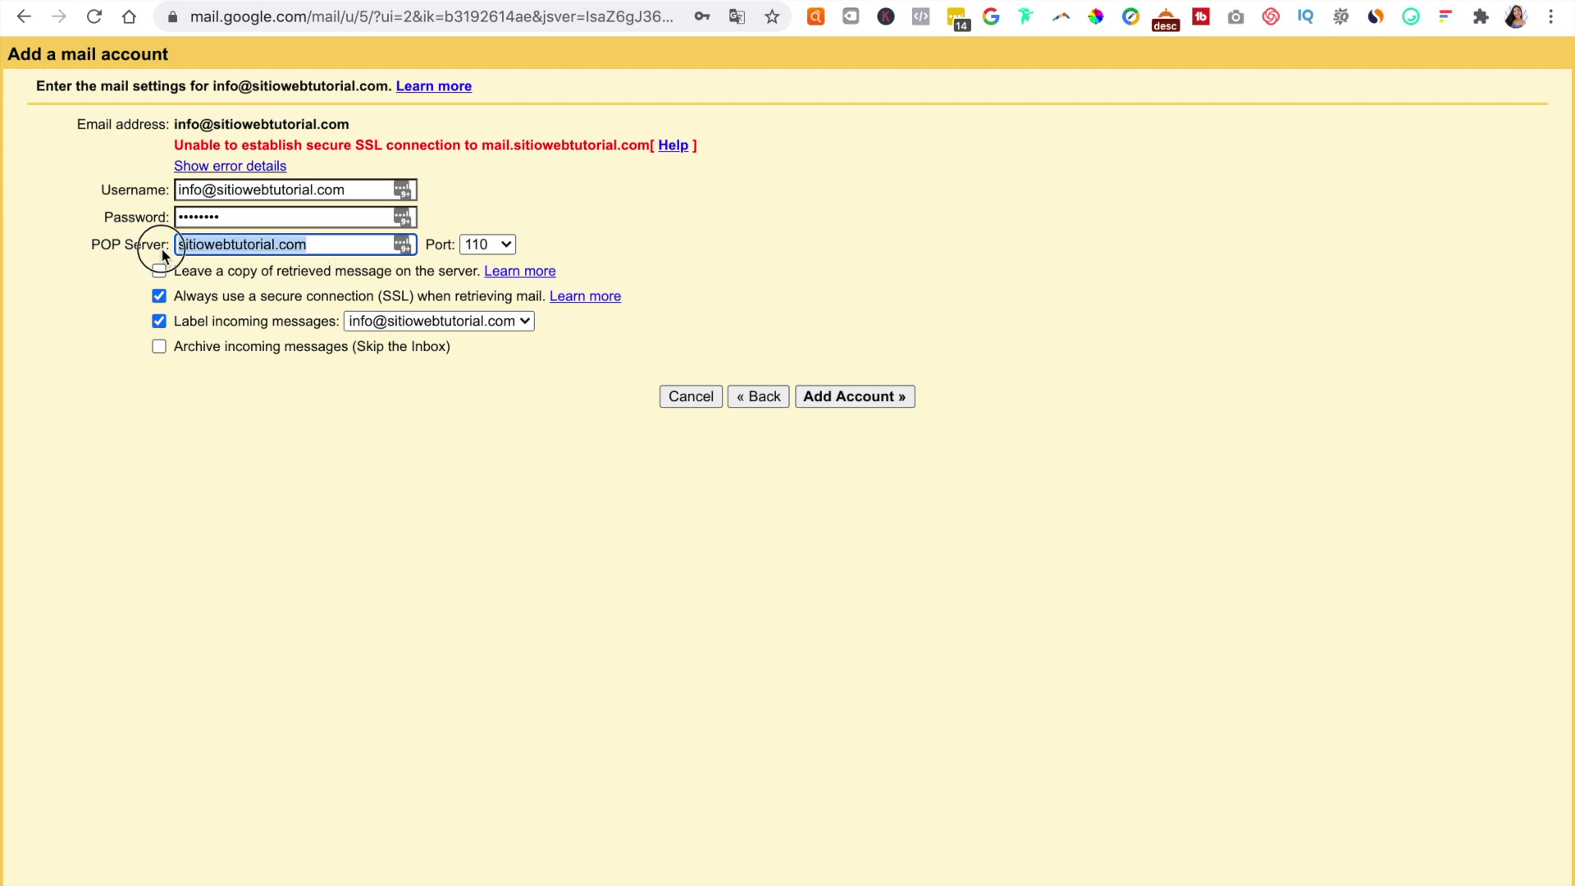
{"action": "left_click", "coordinate": [488, 245]}
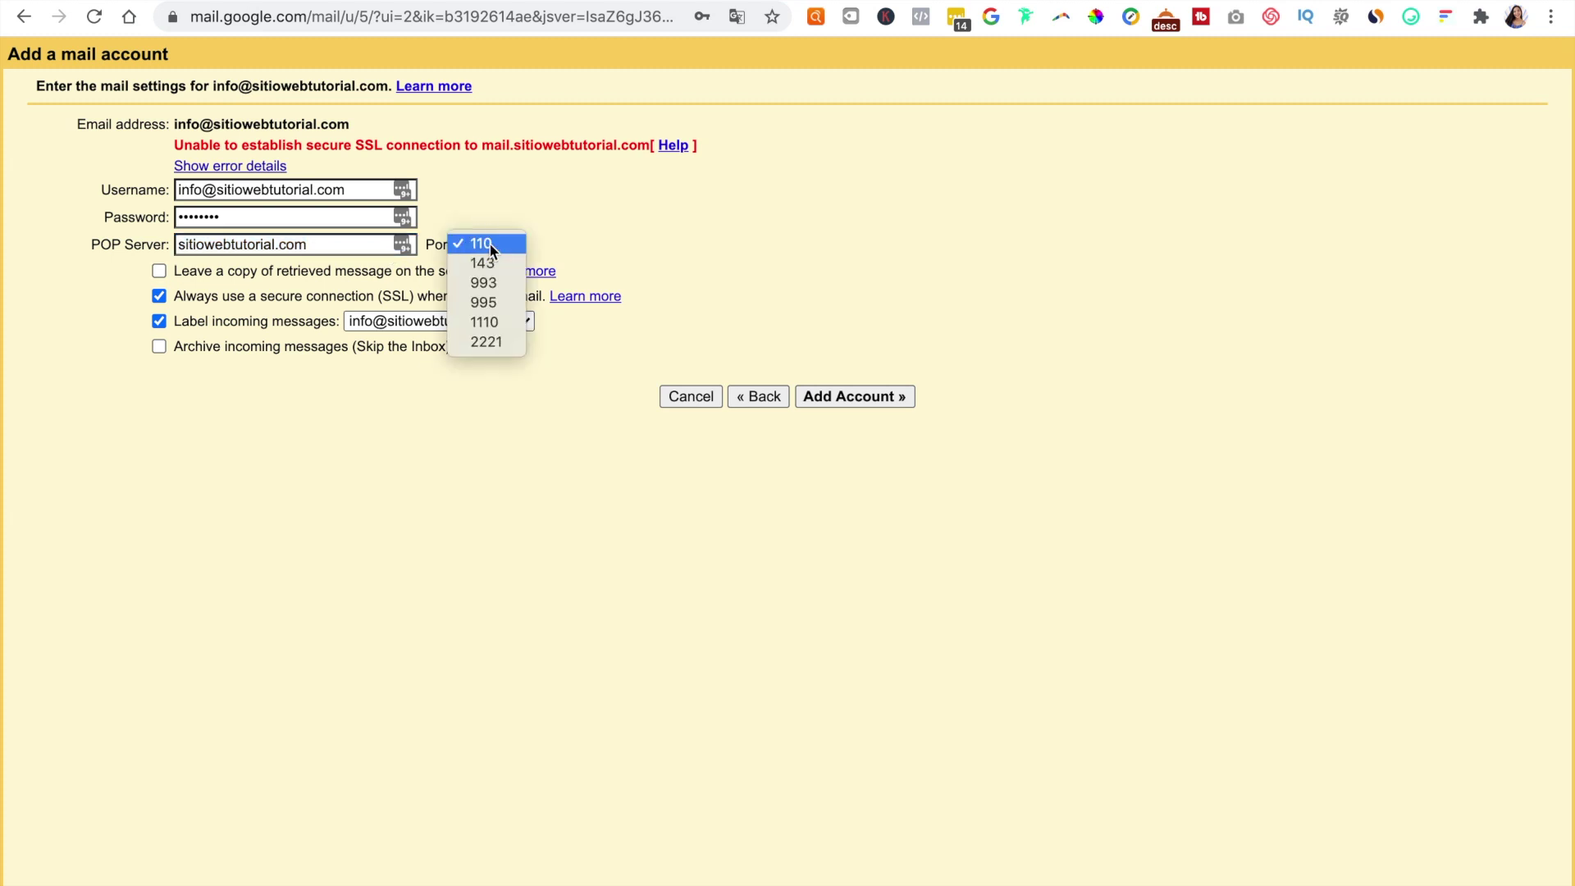
{"action": "left_click", "coordinate": [484, 302]}
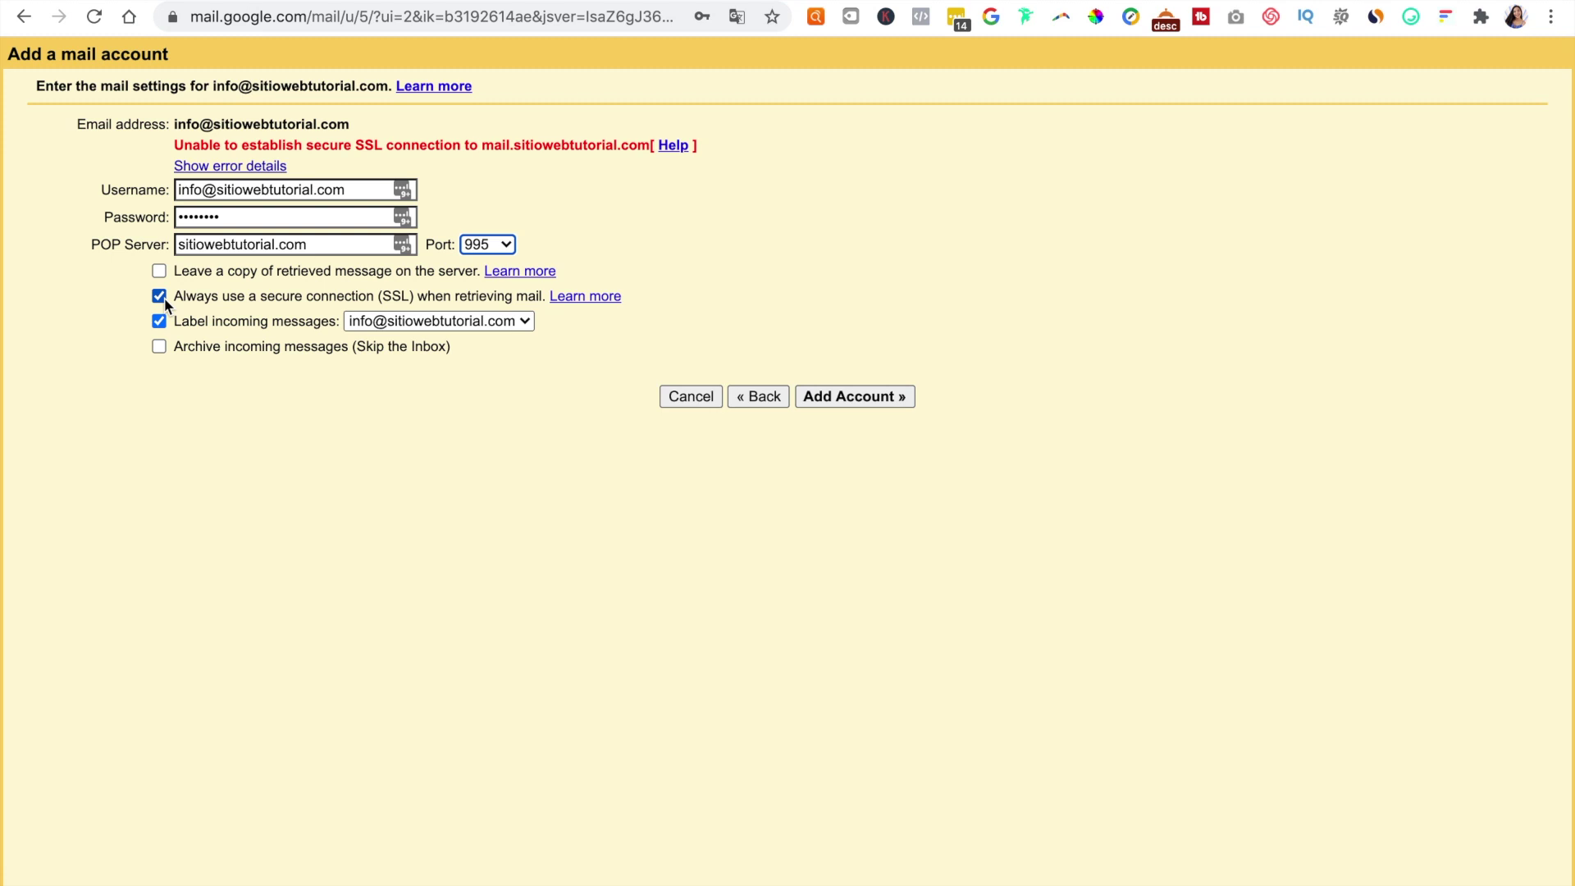
{"action": "left_click", "coordinate": [848, 401]}
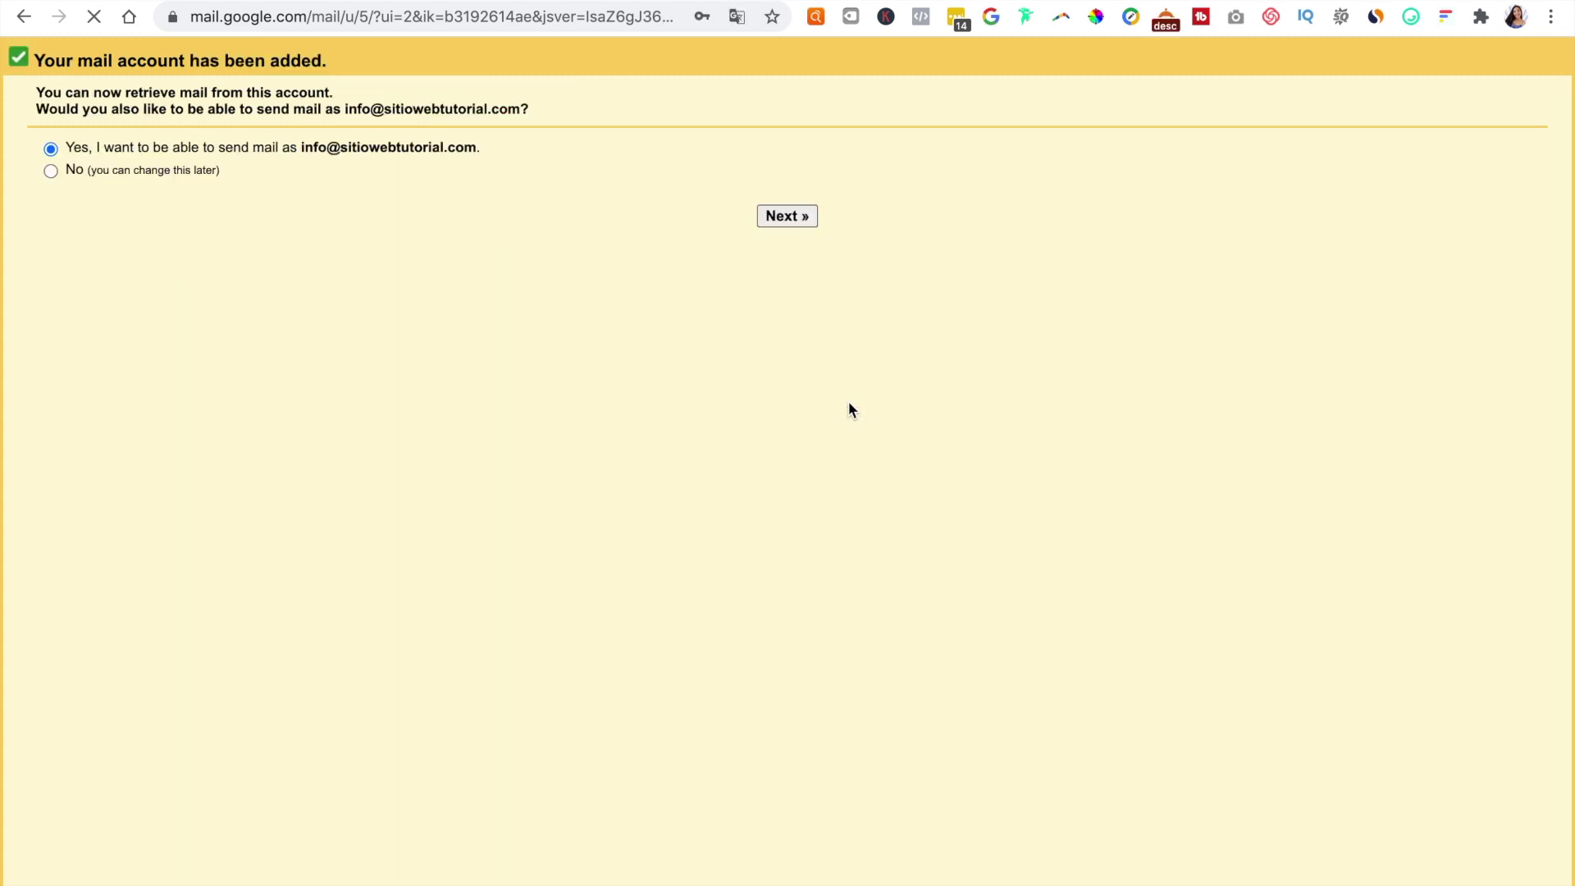
Step: Dismiss the password manager popup and keep 'Yes, I want to be able to send mail as' selected
{"action": "left_click", "coordinate": [1382, 209]}
{"action": "left_click_drag", "start_coordinate": [487, 152], "coordinate": [297, 154]}
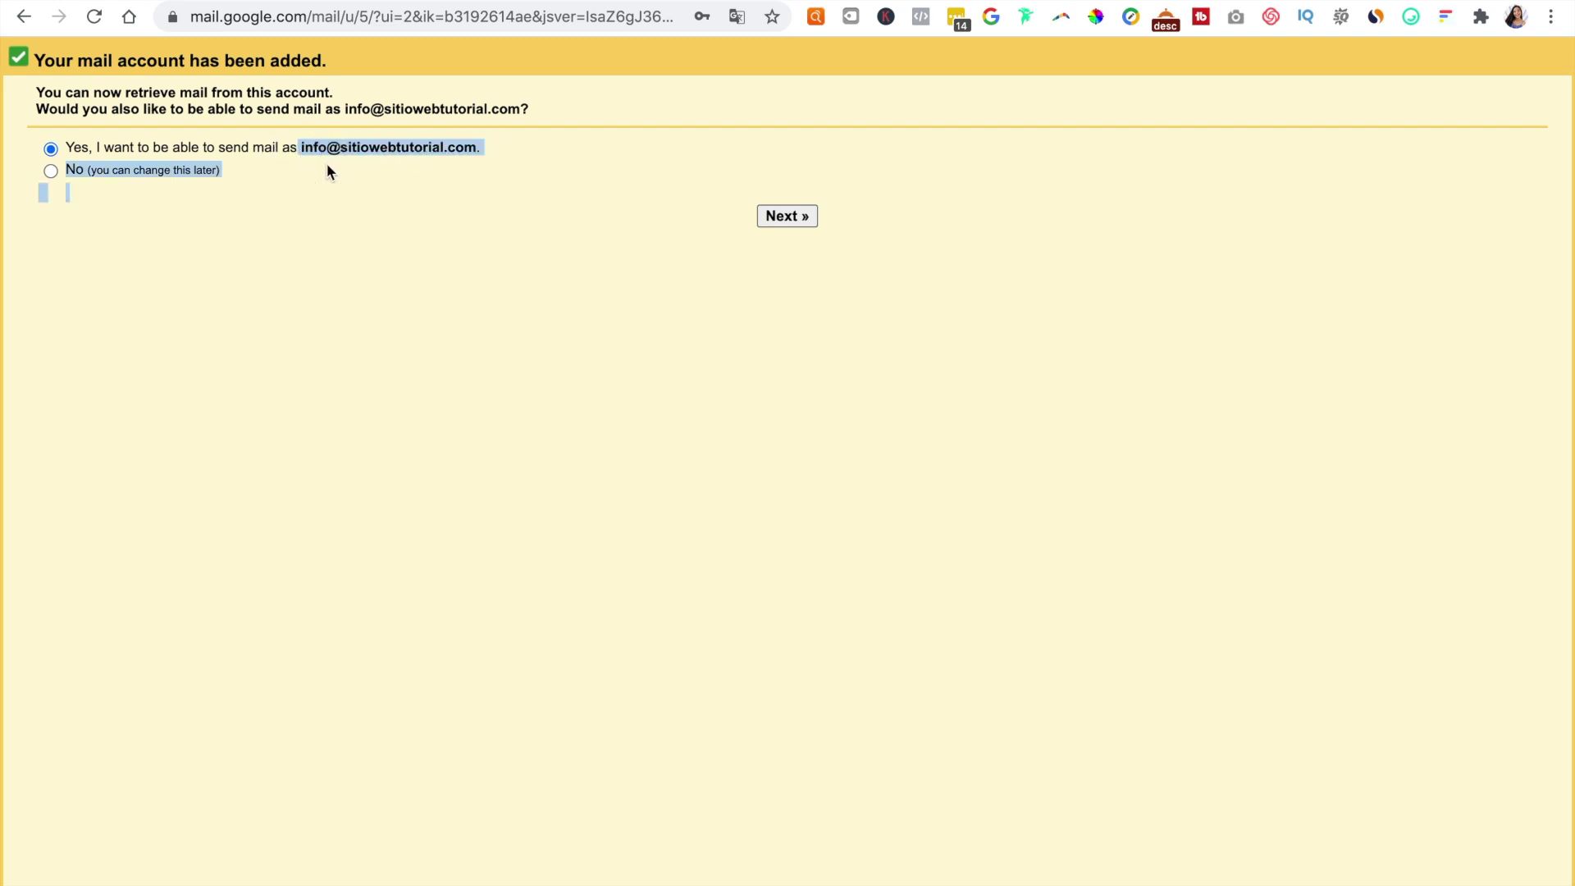
{"action": "left_click", "coordinate": [429, 184]}
Step: Append ' - Información' to the sender name, keeping Treat as an alias checked, and proceed to SMTP settings
{"action": "left_click", "coordinate": [780, 220]}
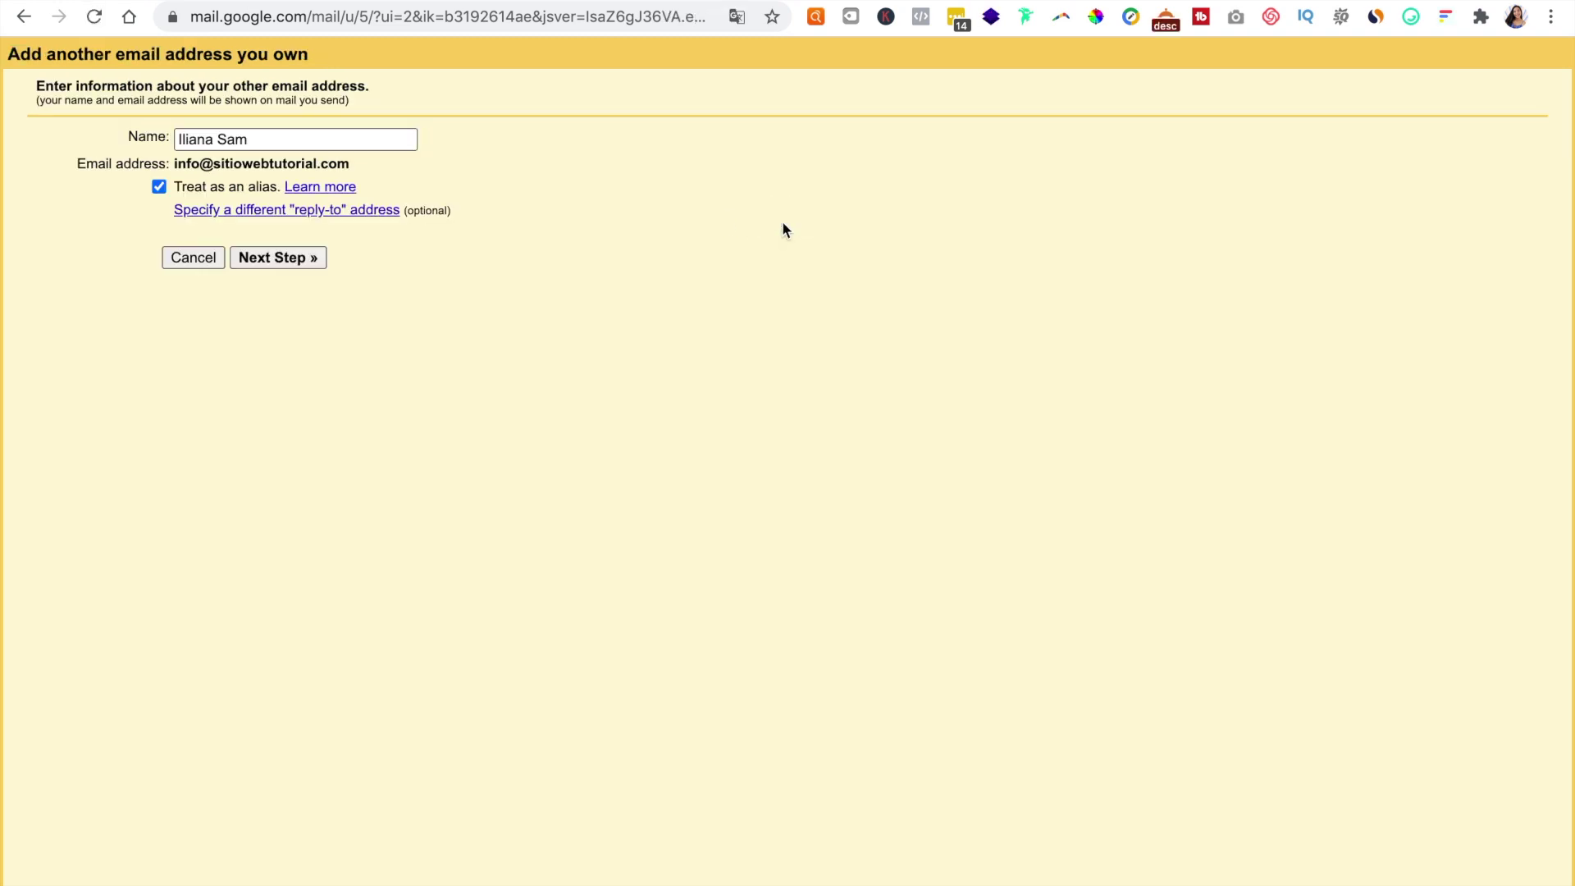
{"action": "triple_click", "coordinate": [242, 138]}
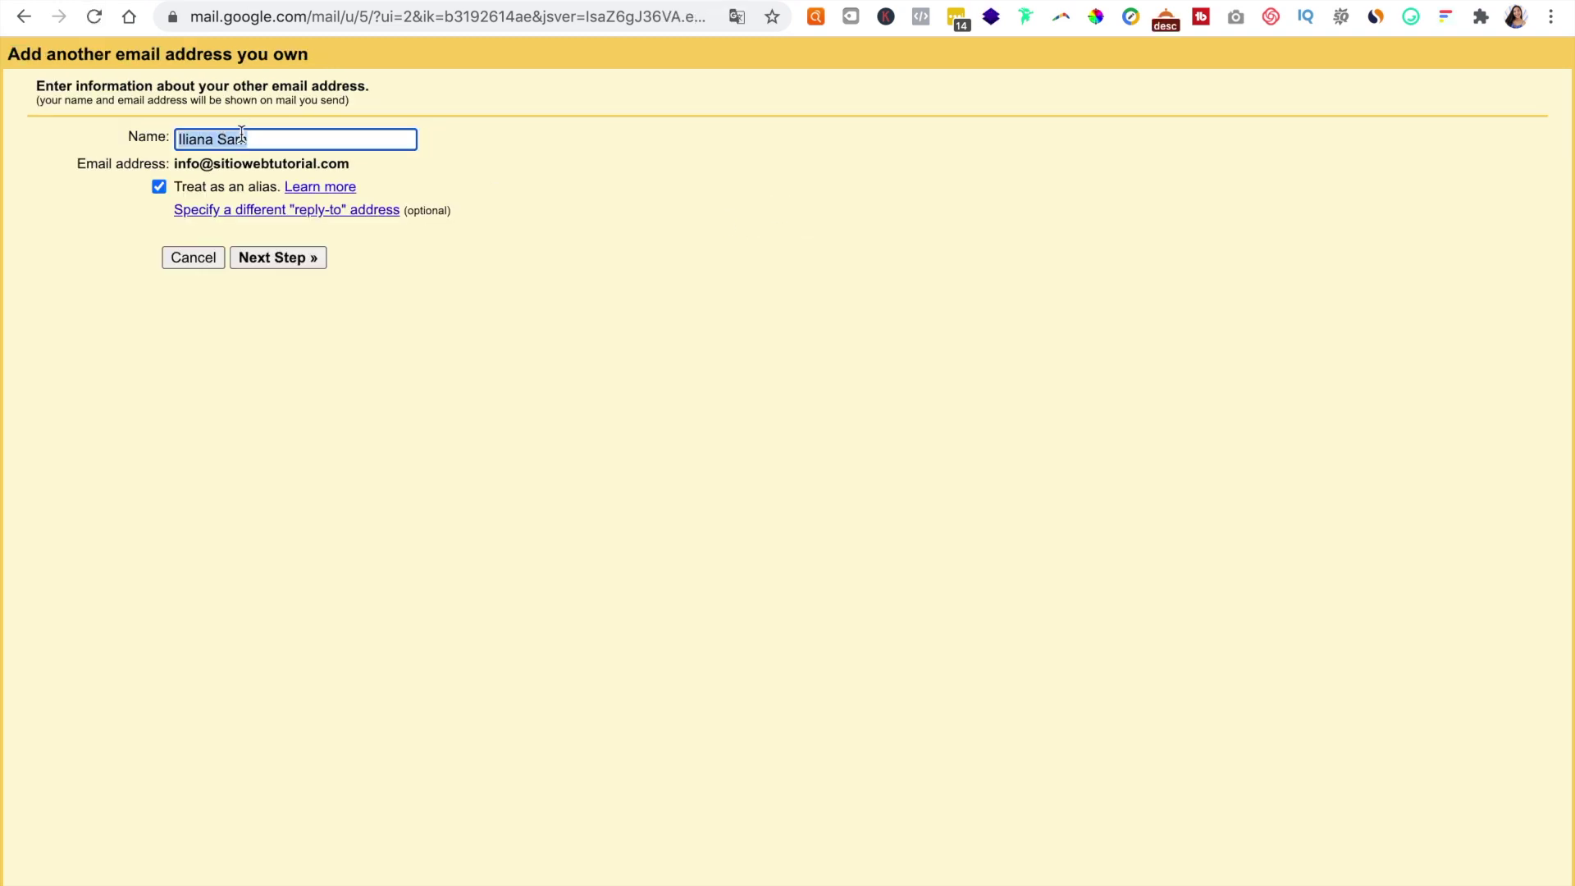
{"action": "key", "text": "End"}
{"action": "type", "text": "- Información"}
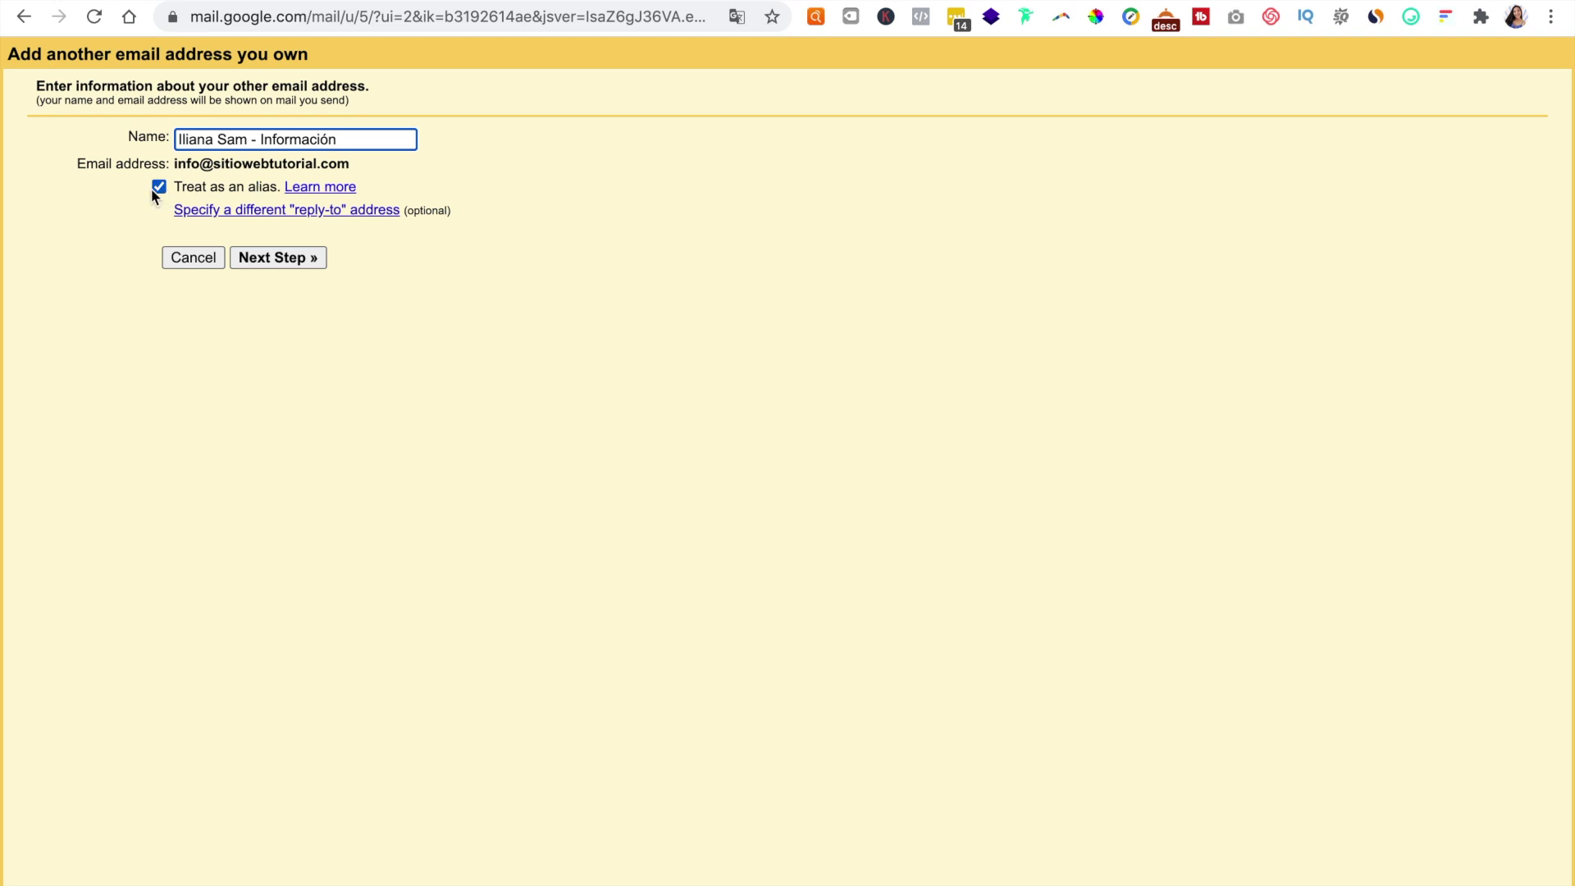
{"action": "left_click", "coordinate": [273, 259]}
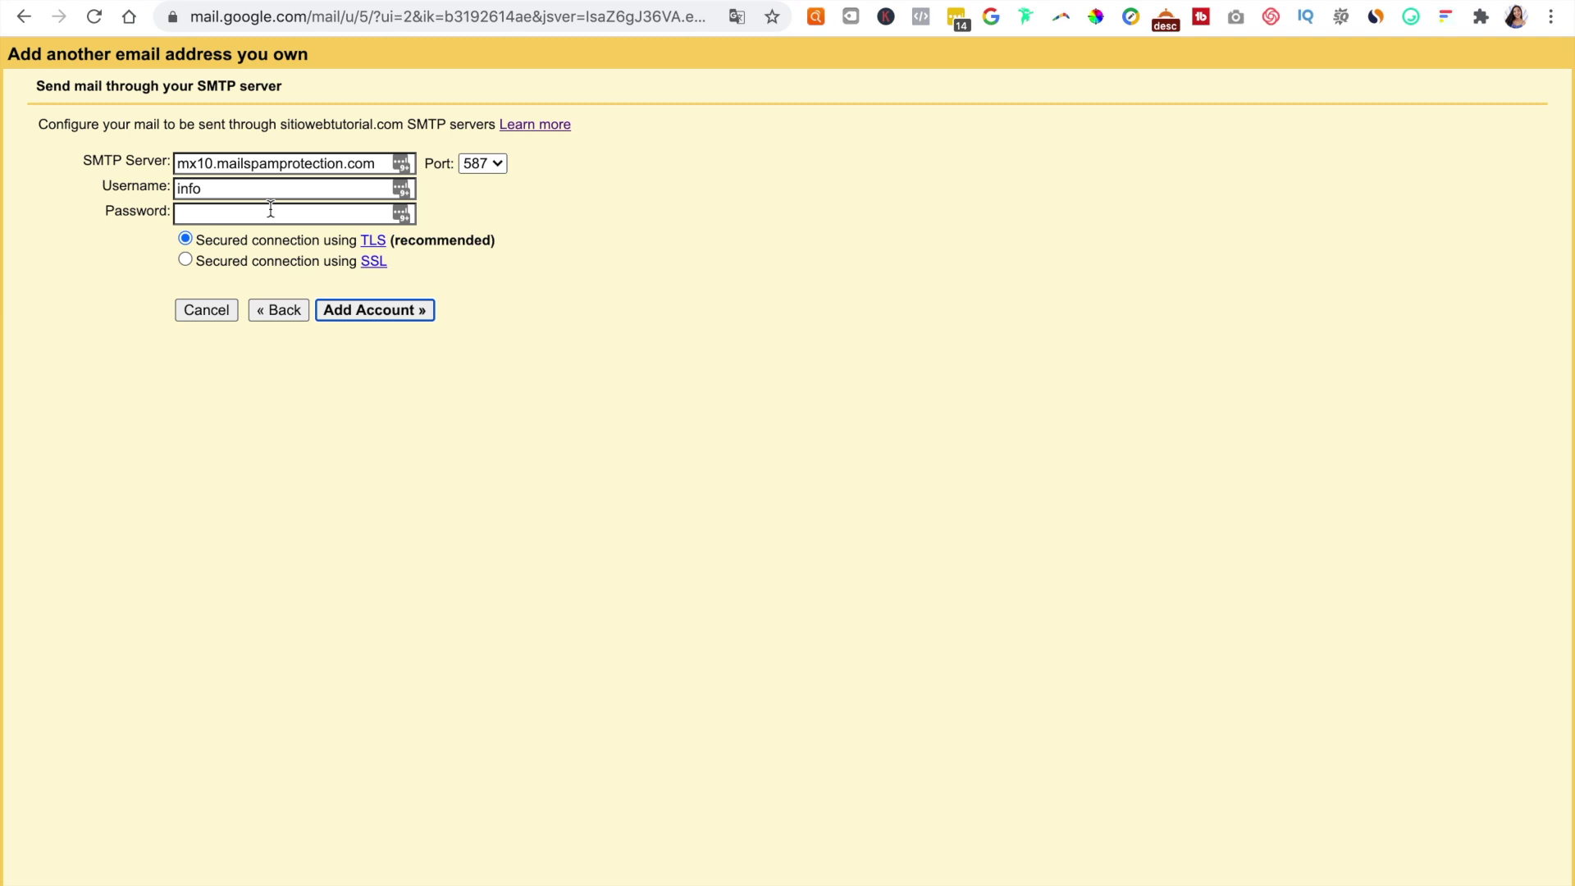
Step: Change the SMTP server to sitiowebtutorial.com
{"action": "left_click", "coordinate": [268, 168]}
{"action": "triple_click", "coordinate": [267, 169]}
{"action": "right_click", "coordinate": [267, 169]}
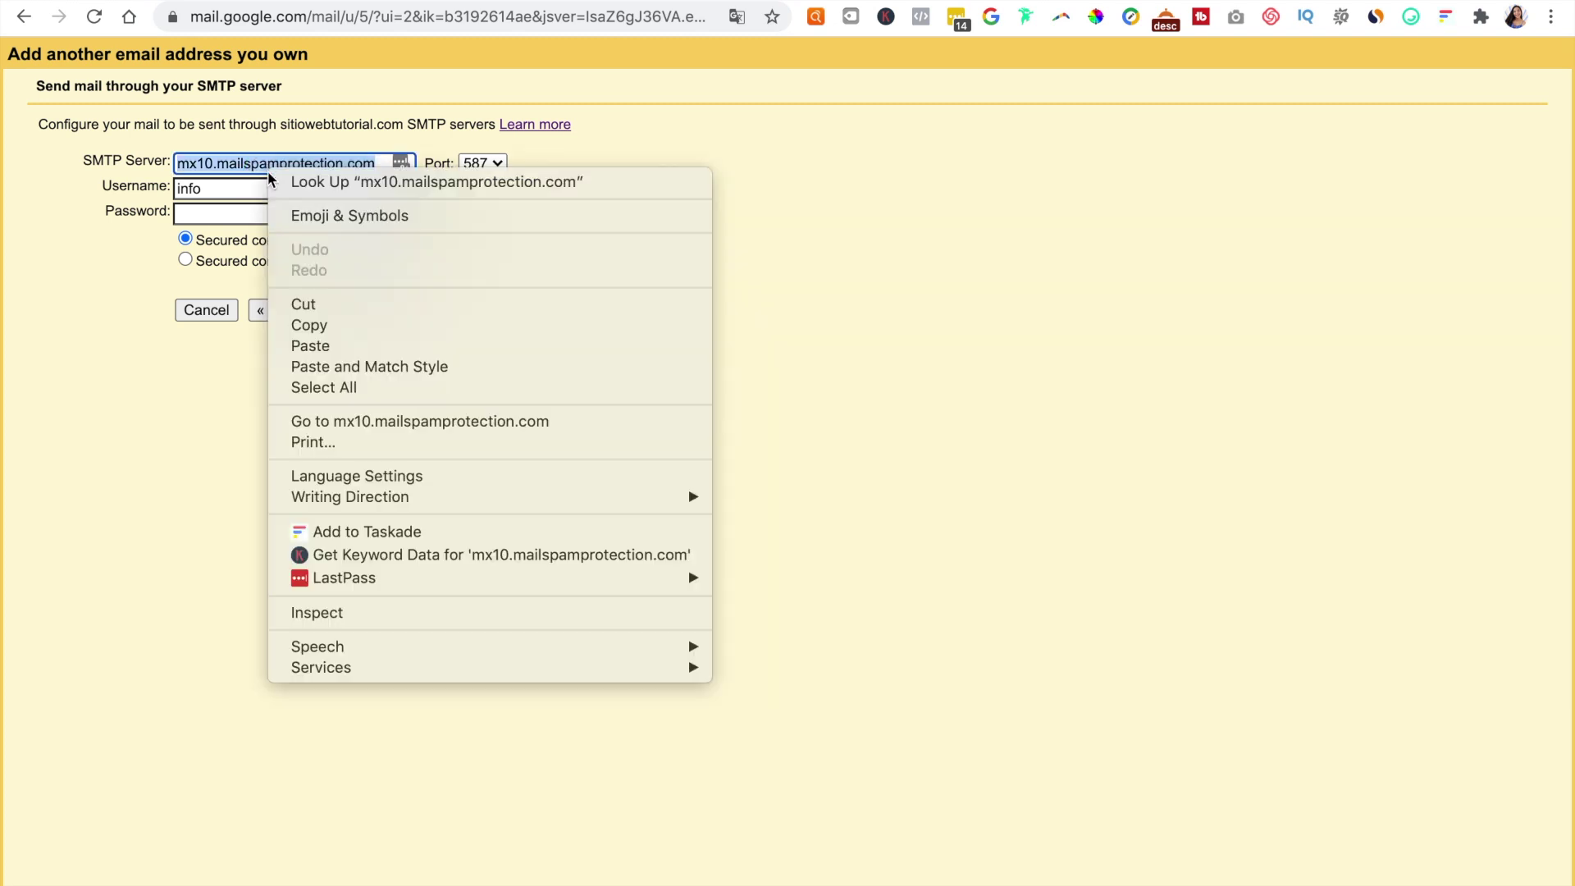
{"action": "left_click", "coordinate": [310, 345]}
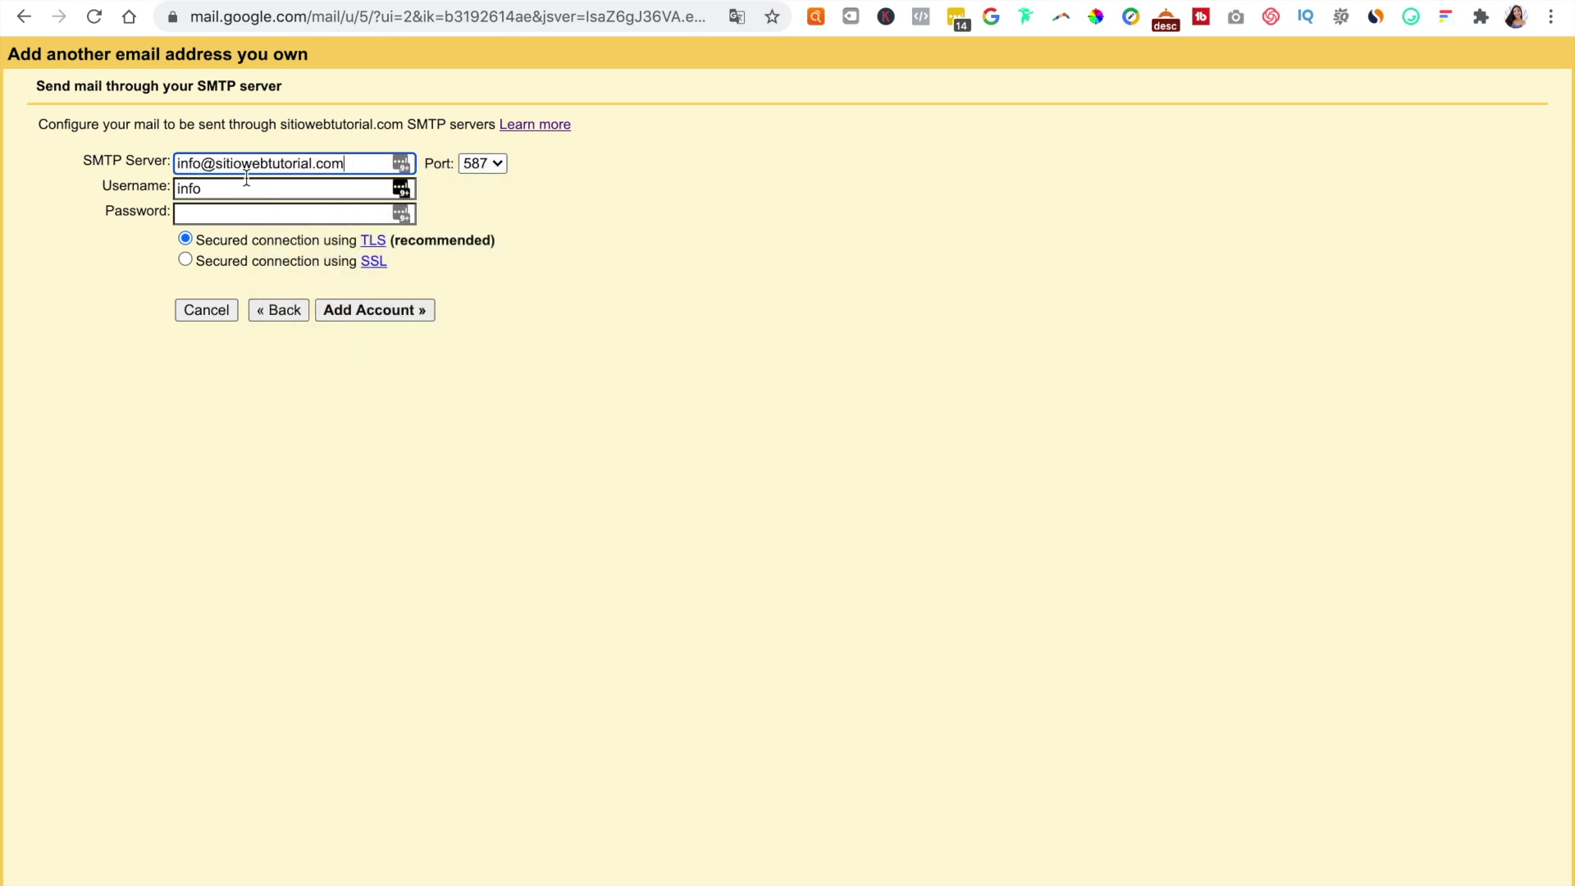
{"action": "left_click", "coordinate": [191, 161]}
{"action": "double_click", "coordinate": [191, 162]}
{"action": "key", "text": "BackSpace"}
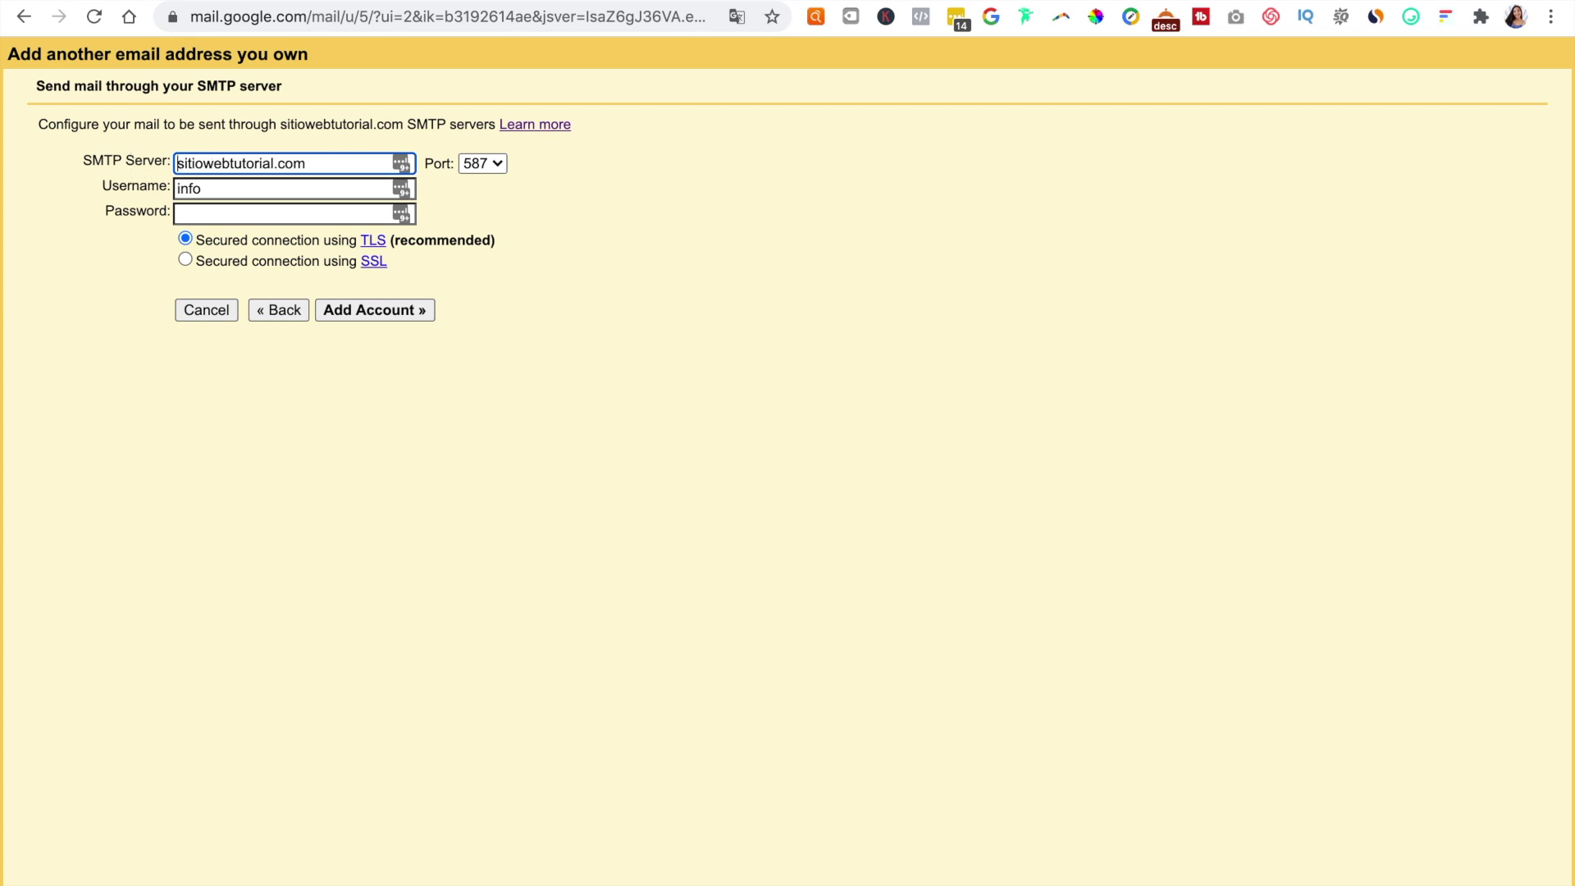
Step: Use the full mailbox address as username, enter the password, choose port 465 and submit
{"action": "double_click", "coordinate": [196, 188]}
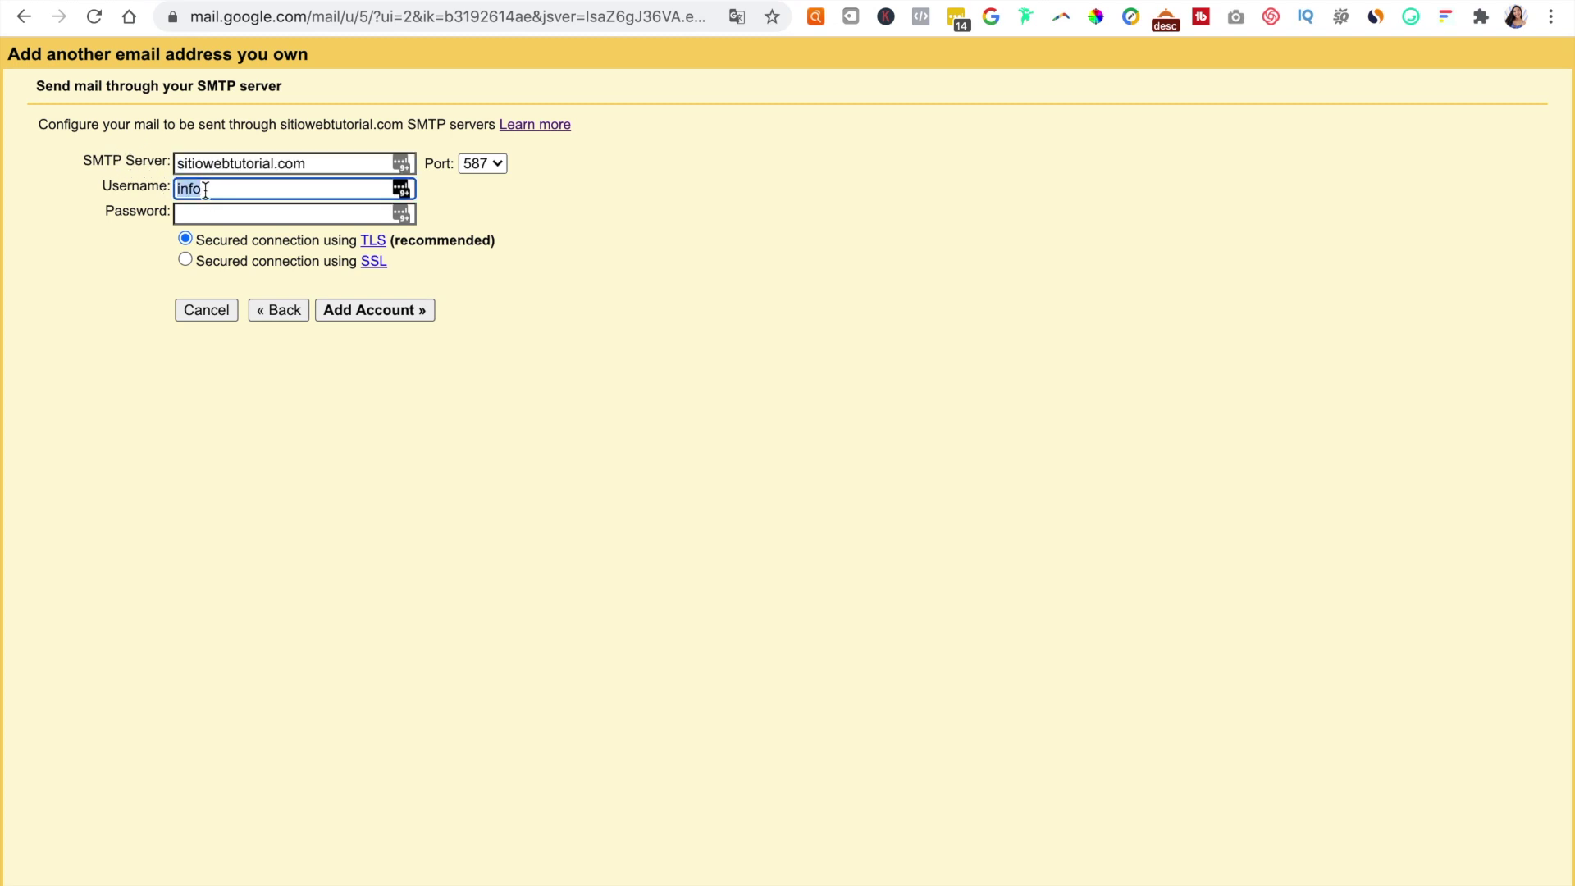
{"action": "right_click", "coordinate": [205, 189]}
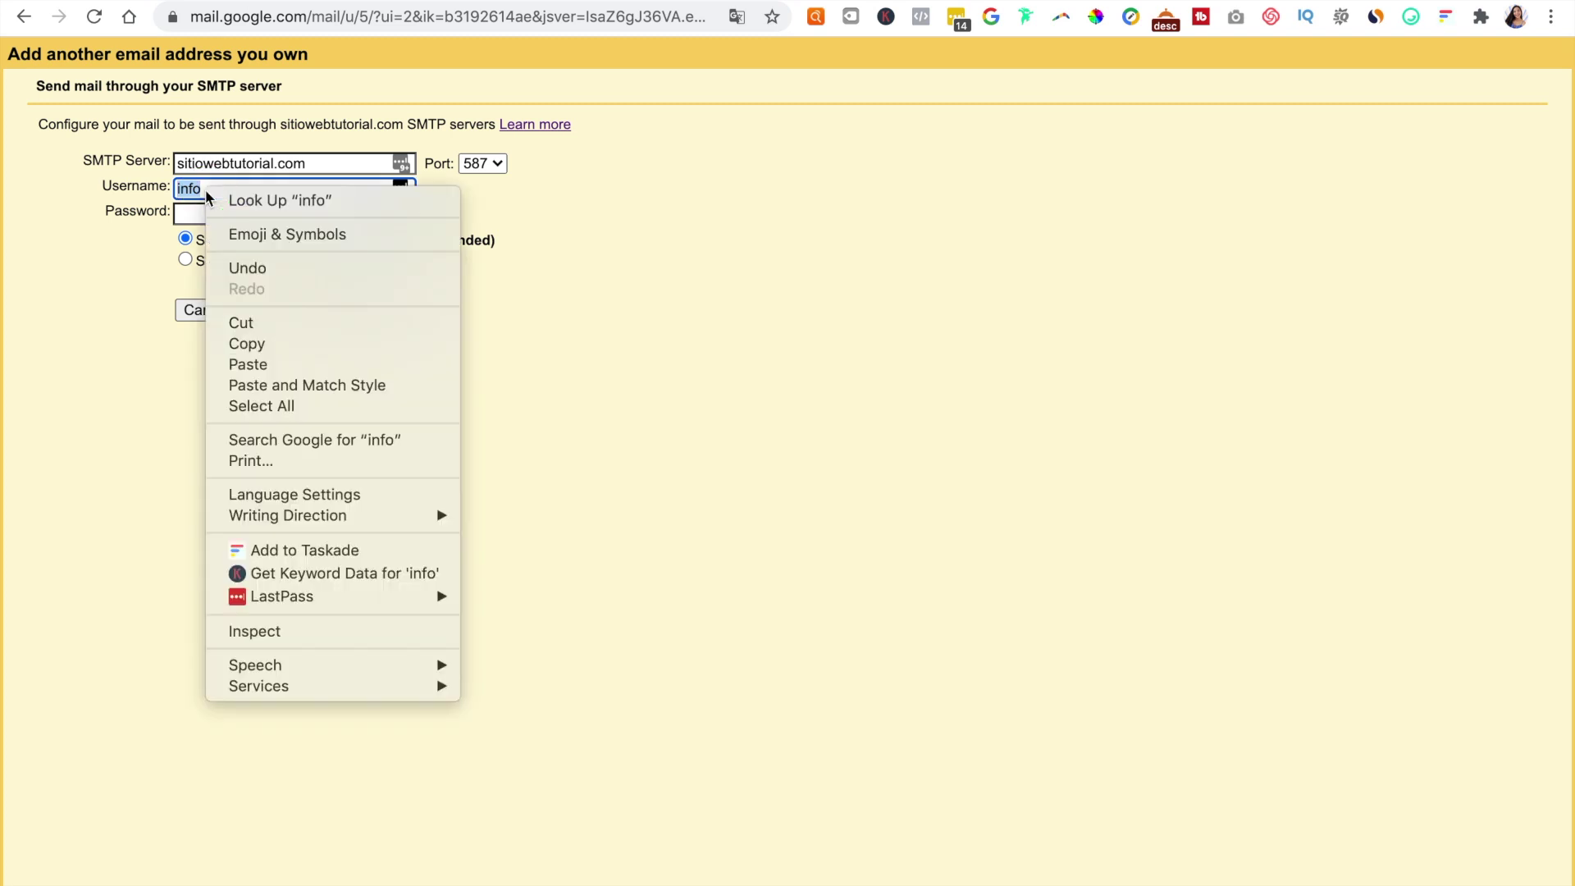
{"action": "left_click", "coordinate": [271, 362]}
{"action": "left_click", "coordinate": [293, 212]}
{"action": "type", "text": "•••"}
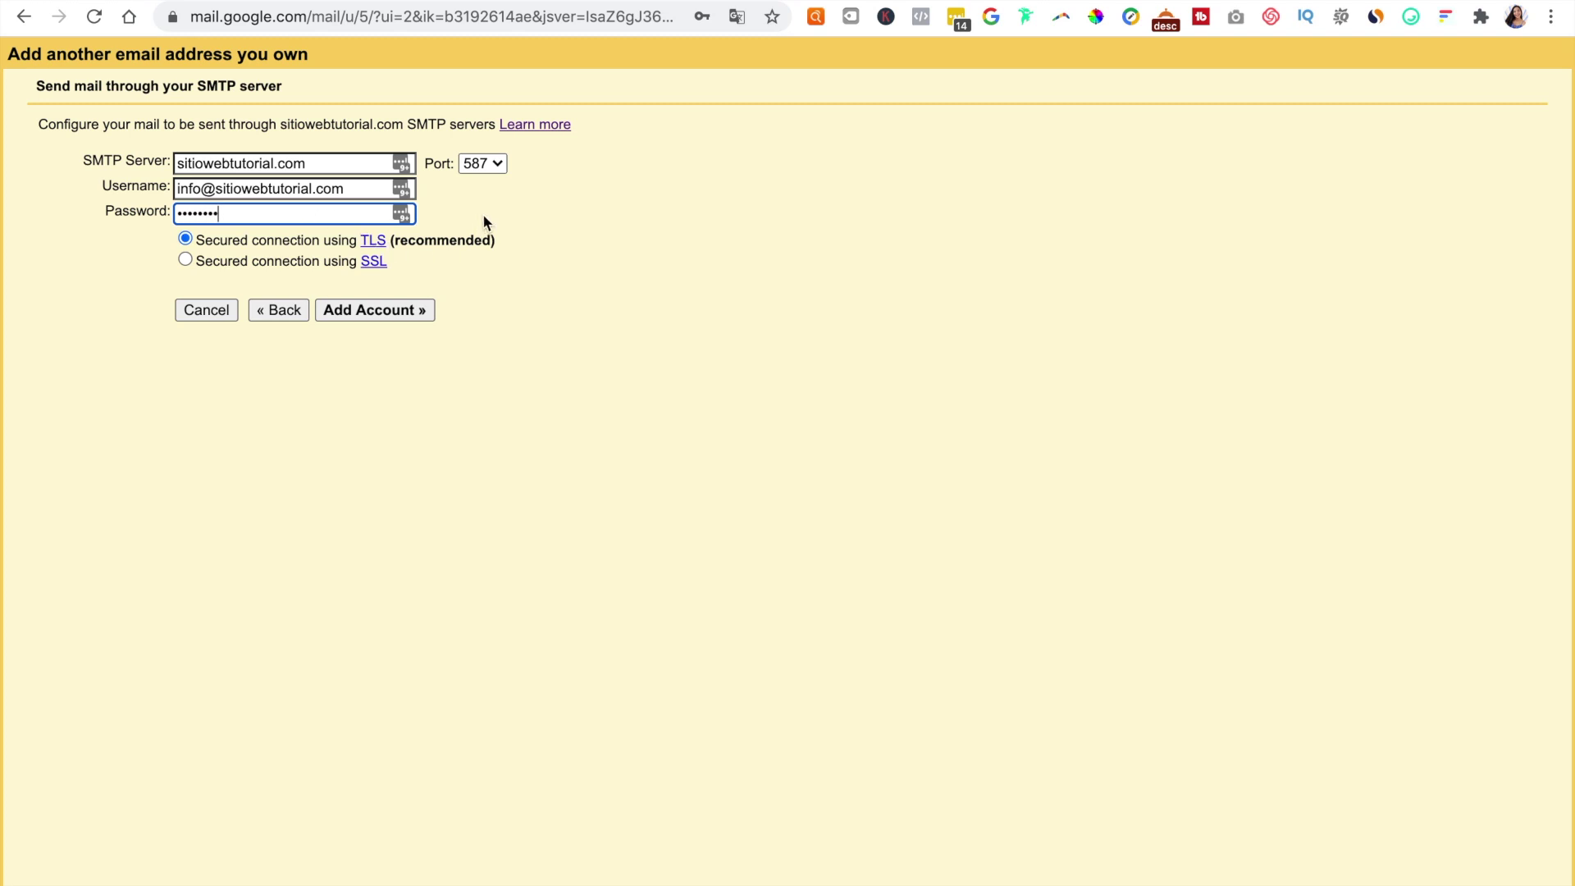
{"action": "left_click", "coordinate": [488, 163]}
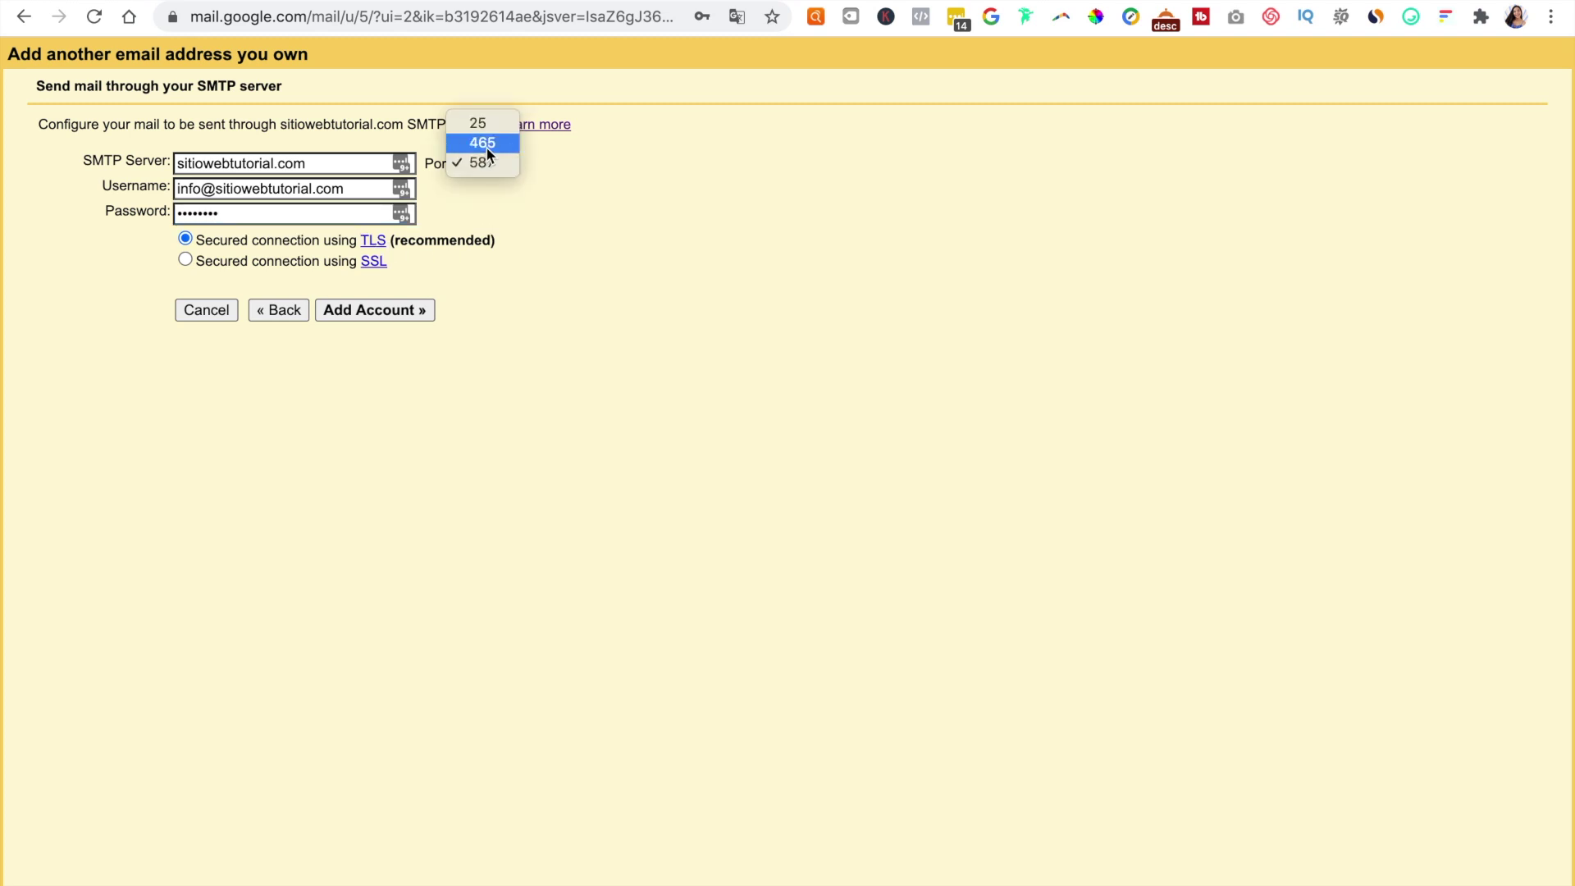
{"action": "left_click", "coordinate": [488, 150]}
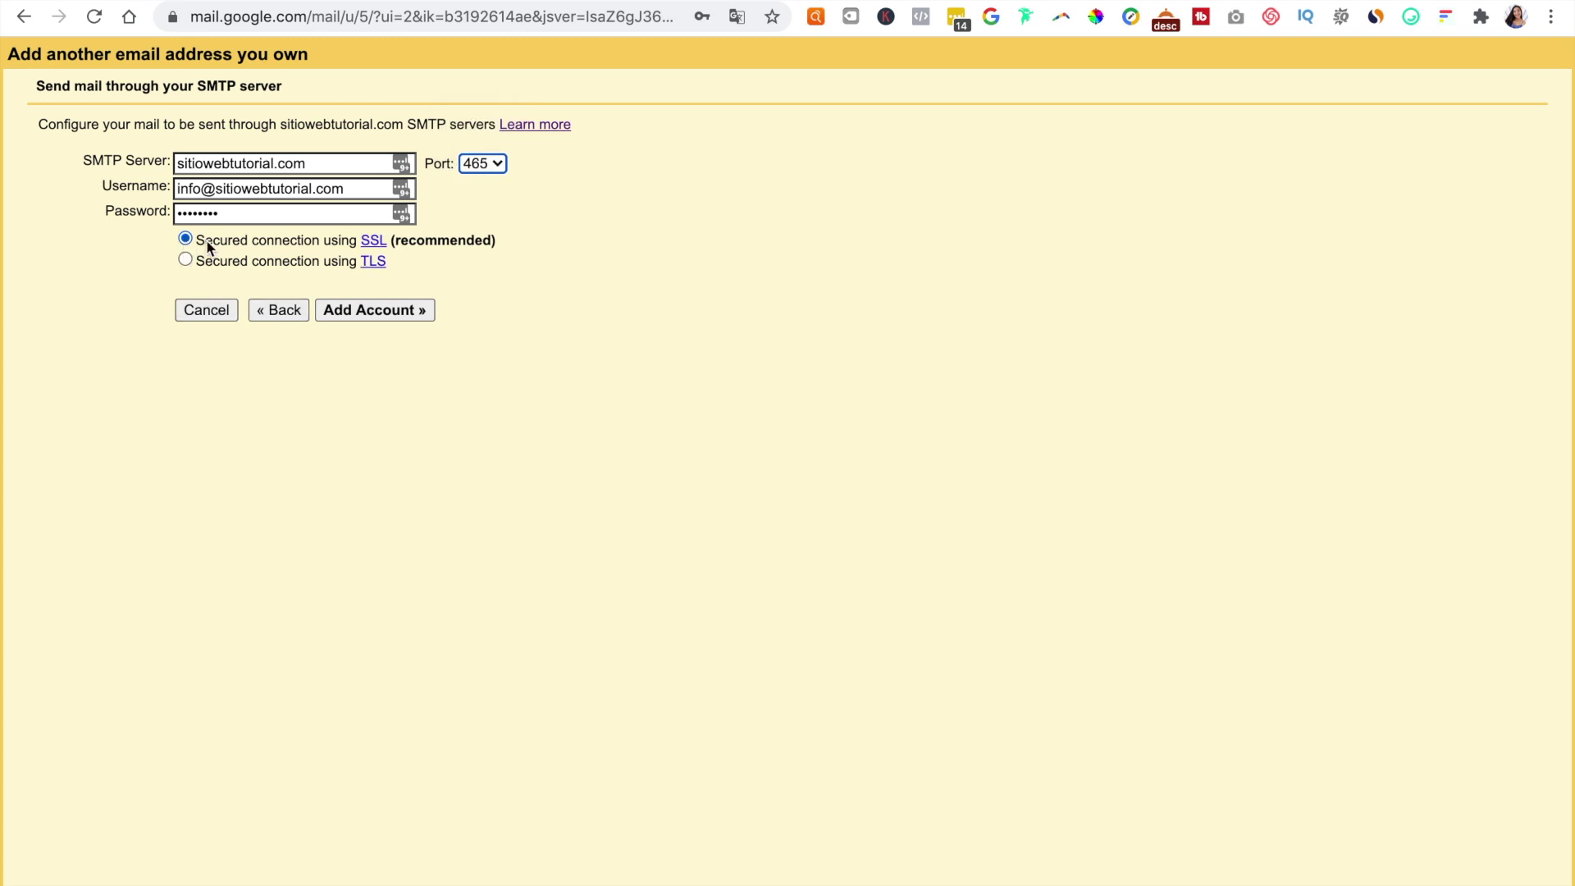
{"action": "left_click", "coordinate": [395, 317]}
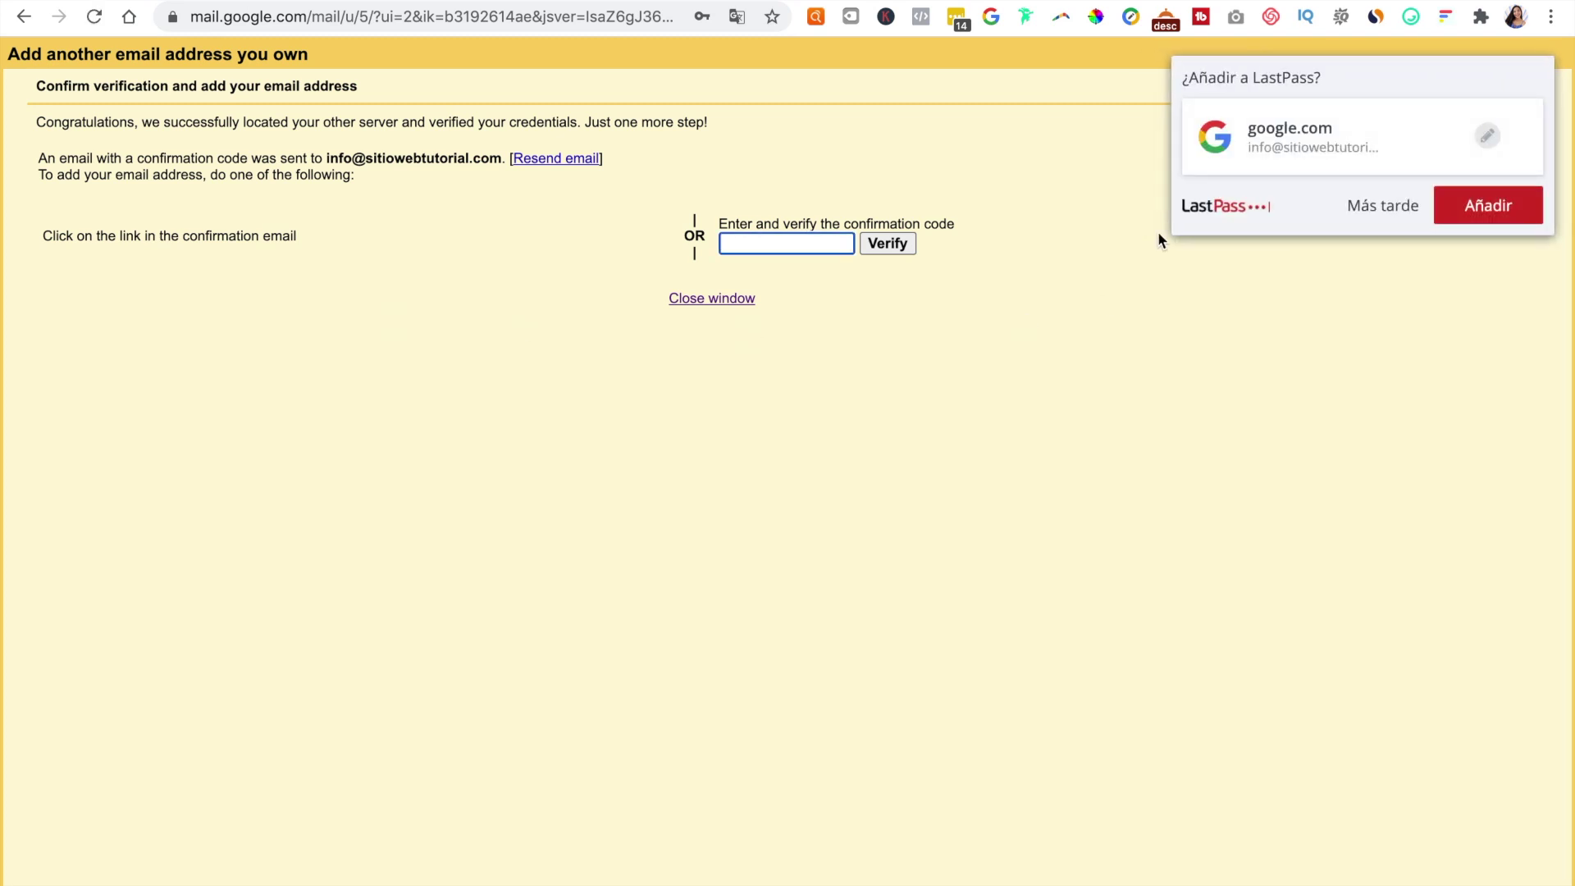
Step: Dismiss the save-password prompt and close the confirmation-code window to return to Settings
{"action": "left_click", "coordinate": [1383, 211]}
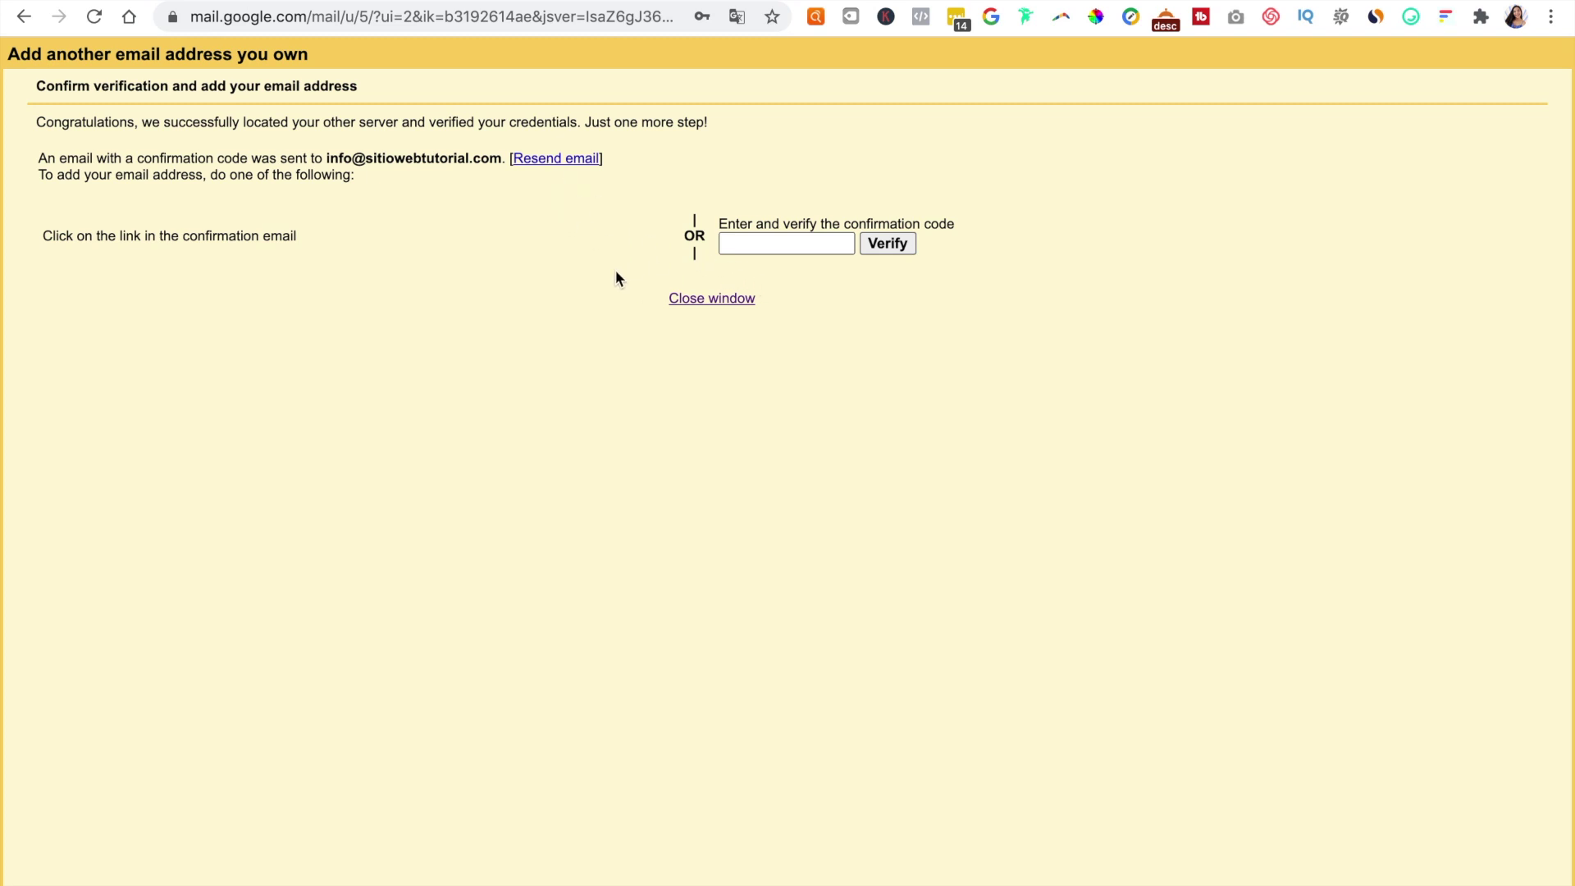
{"action": "left_click_drag", "start_coordinate": [325, 158], "coordinate": [503, 158]}
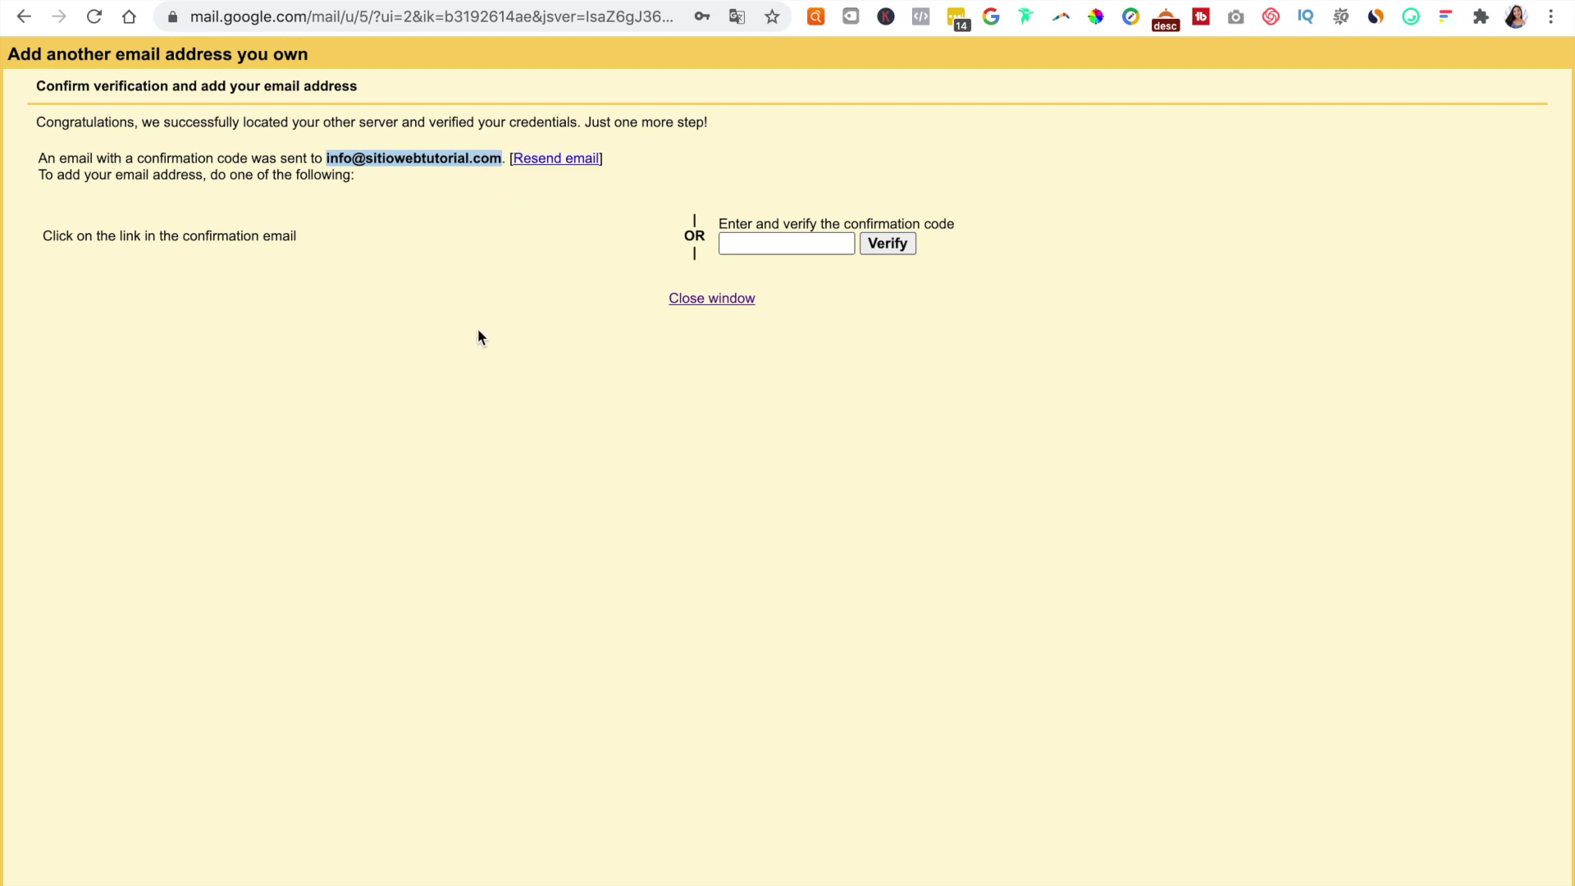
{"action": "key", "text": "super+grave"}
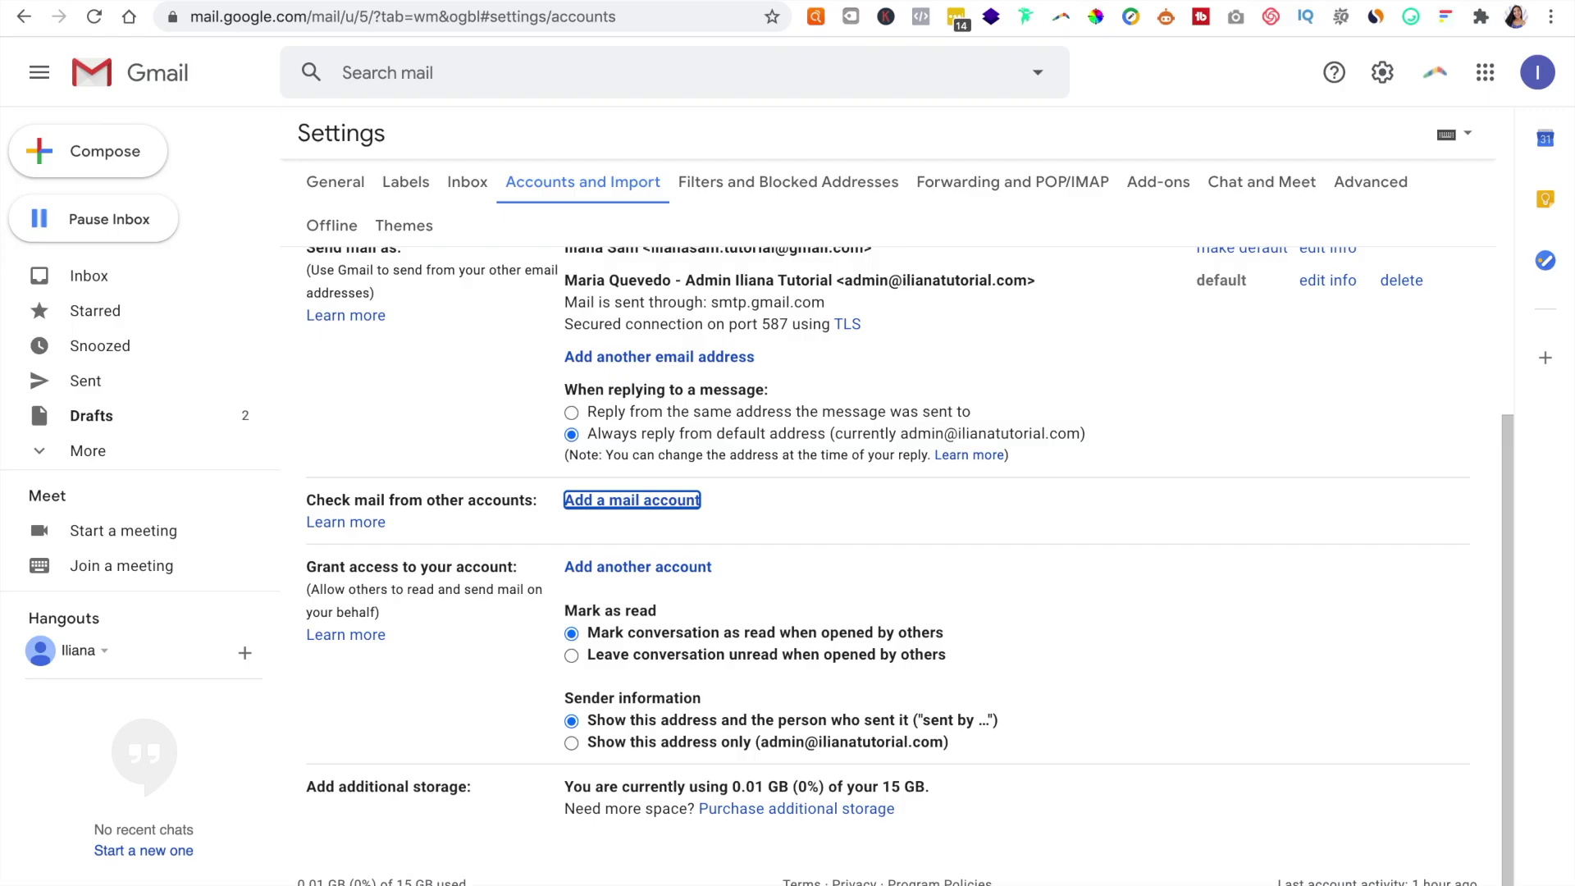
Step: Run Check mail now for the info POP3 account under Accounts and Import, then view the inbox
{"action": "left_click", "coordinate": [117, 276]}
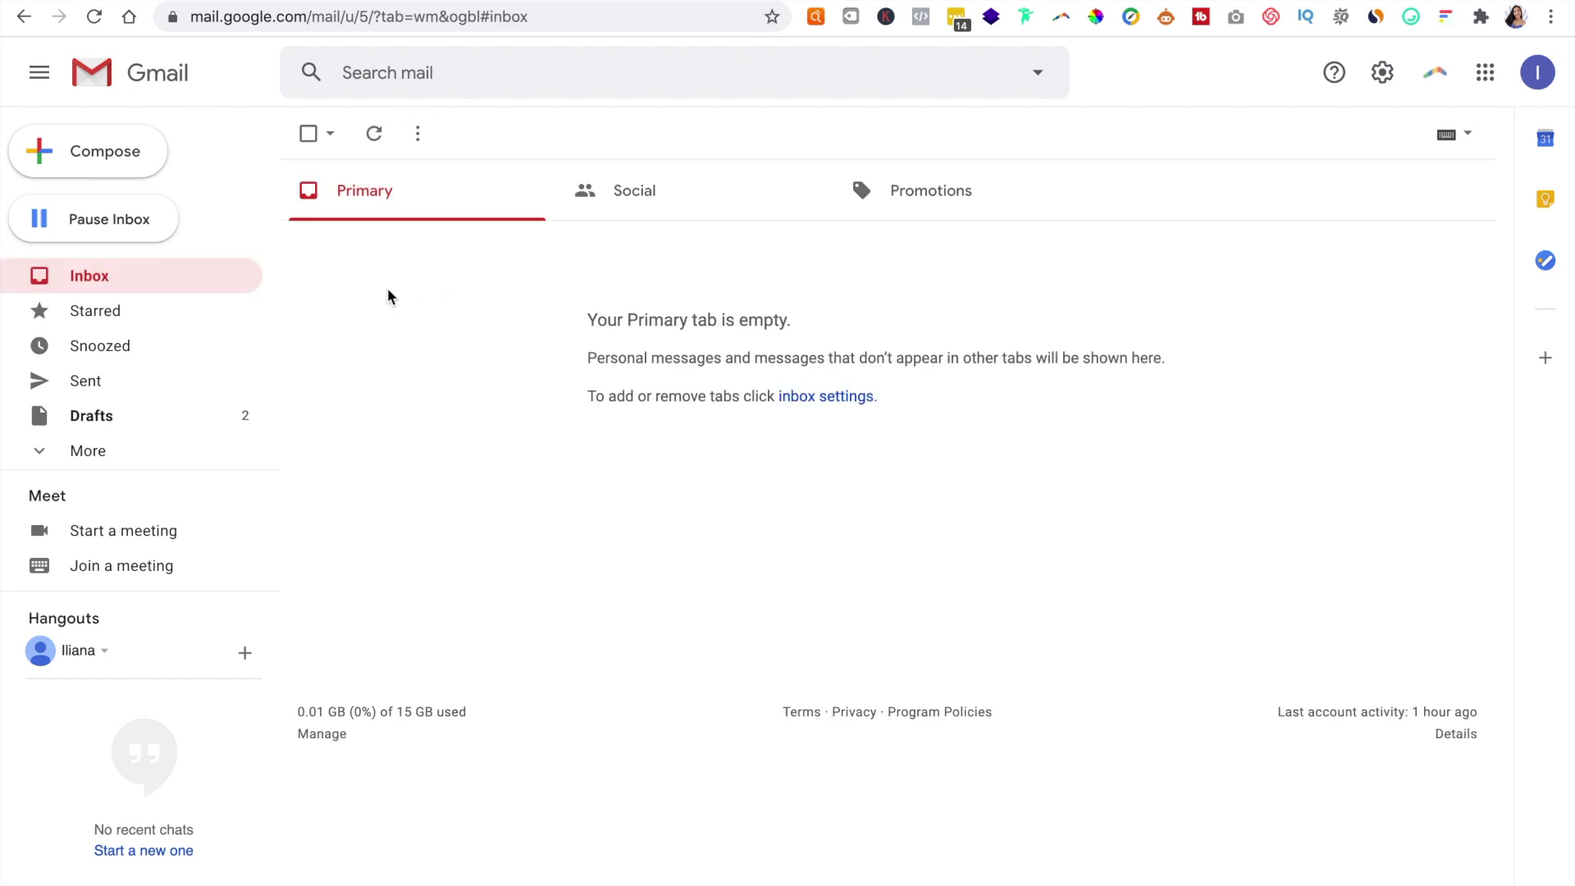
{"action": "left_click", "coordinate": [1379, 82]}
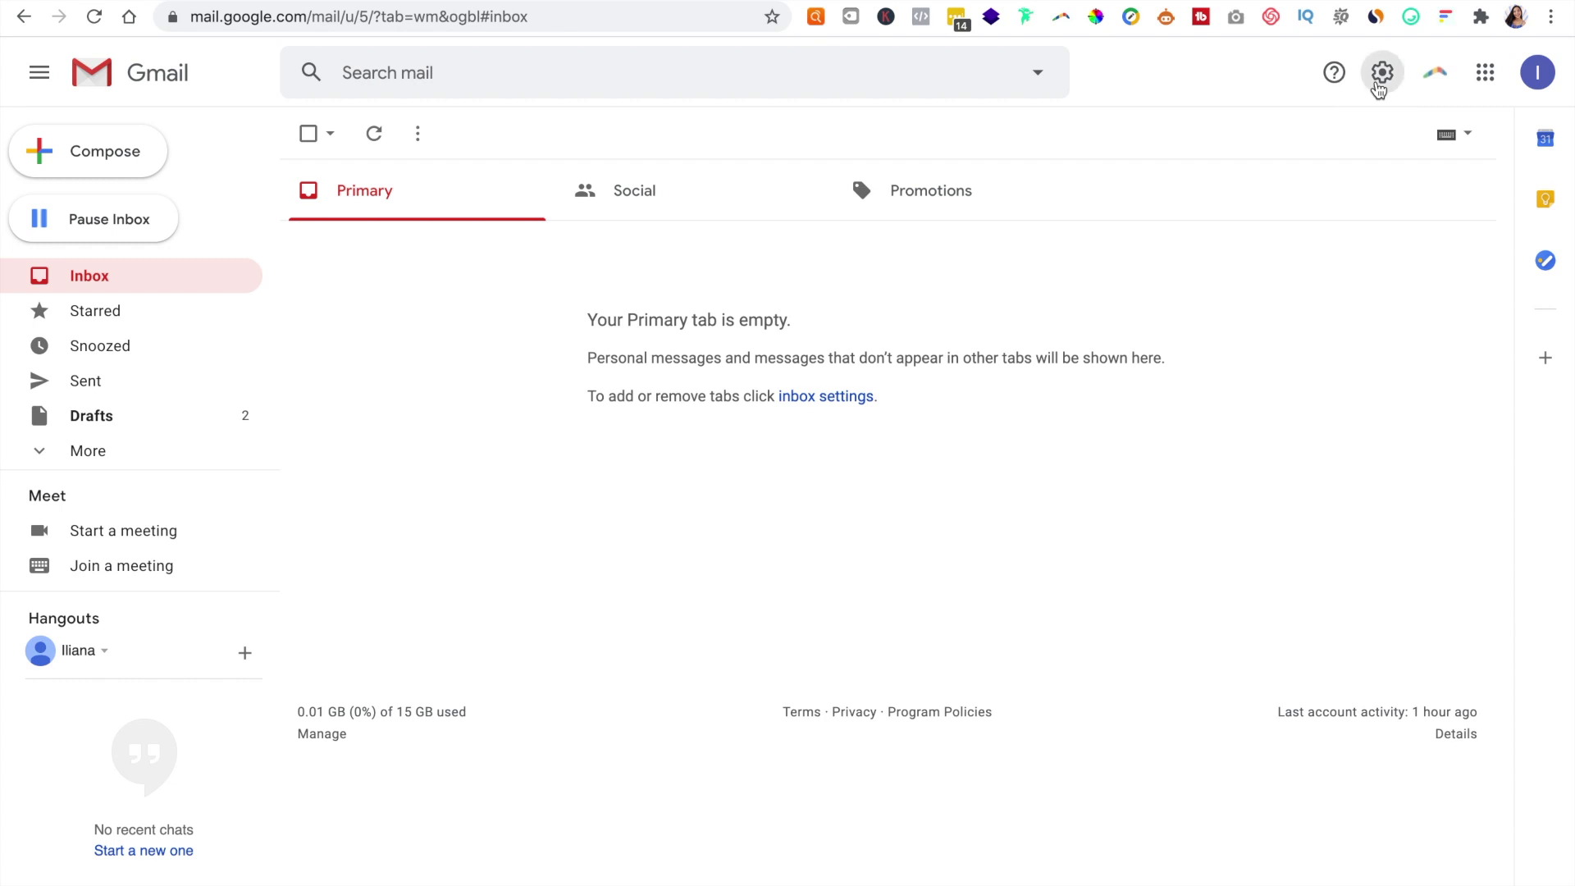
{"action": "left_click", "coordinate": [1296, 187]}
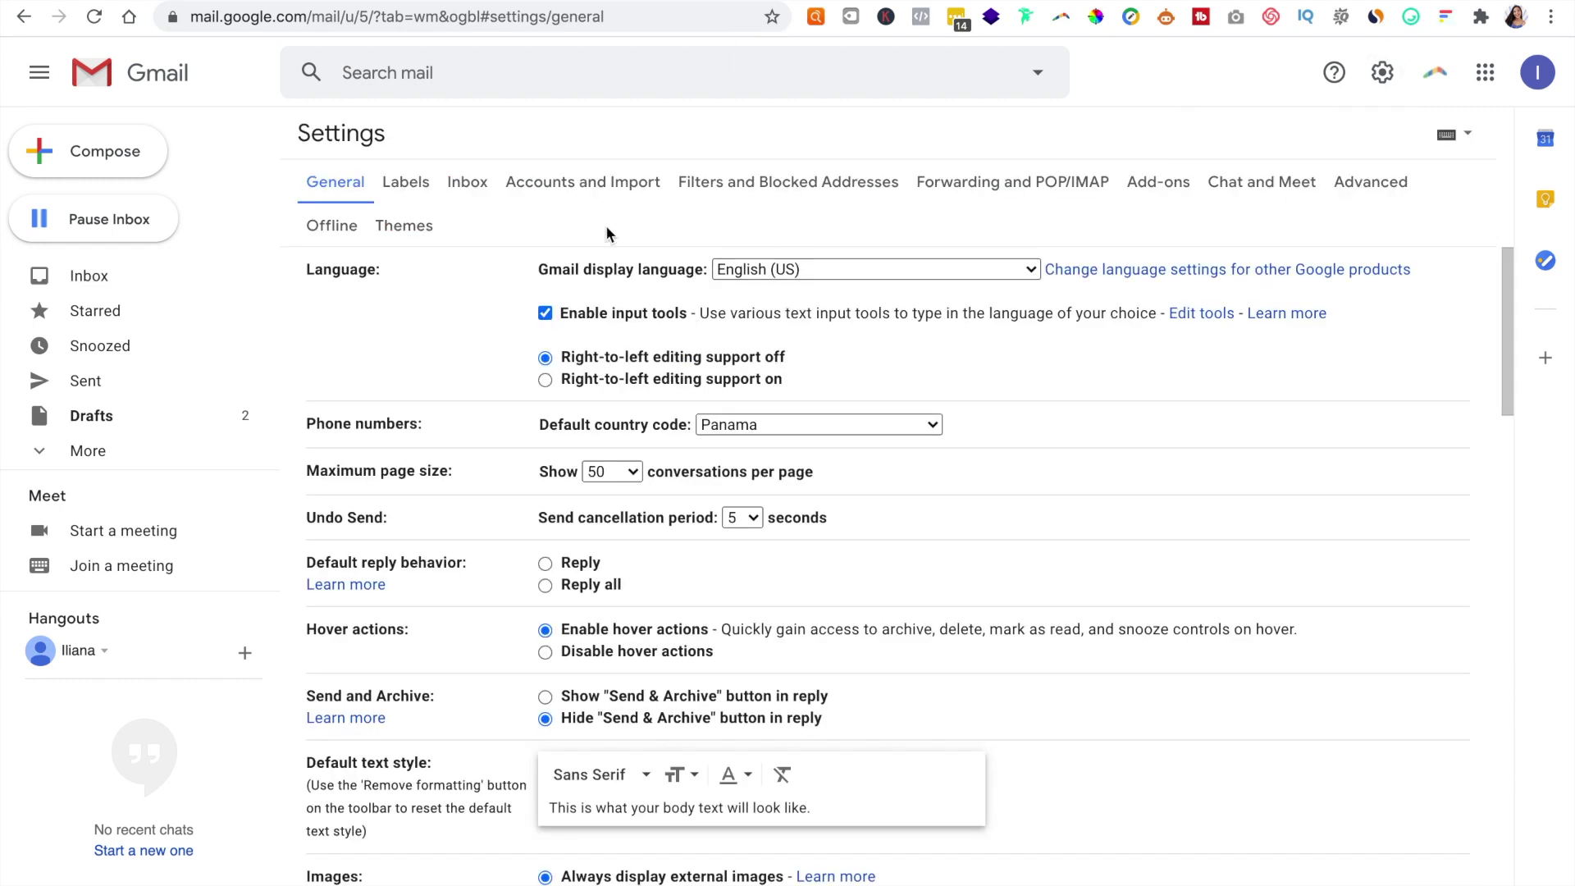
{"action": "left_click", "coordinate": [613, 185]}
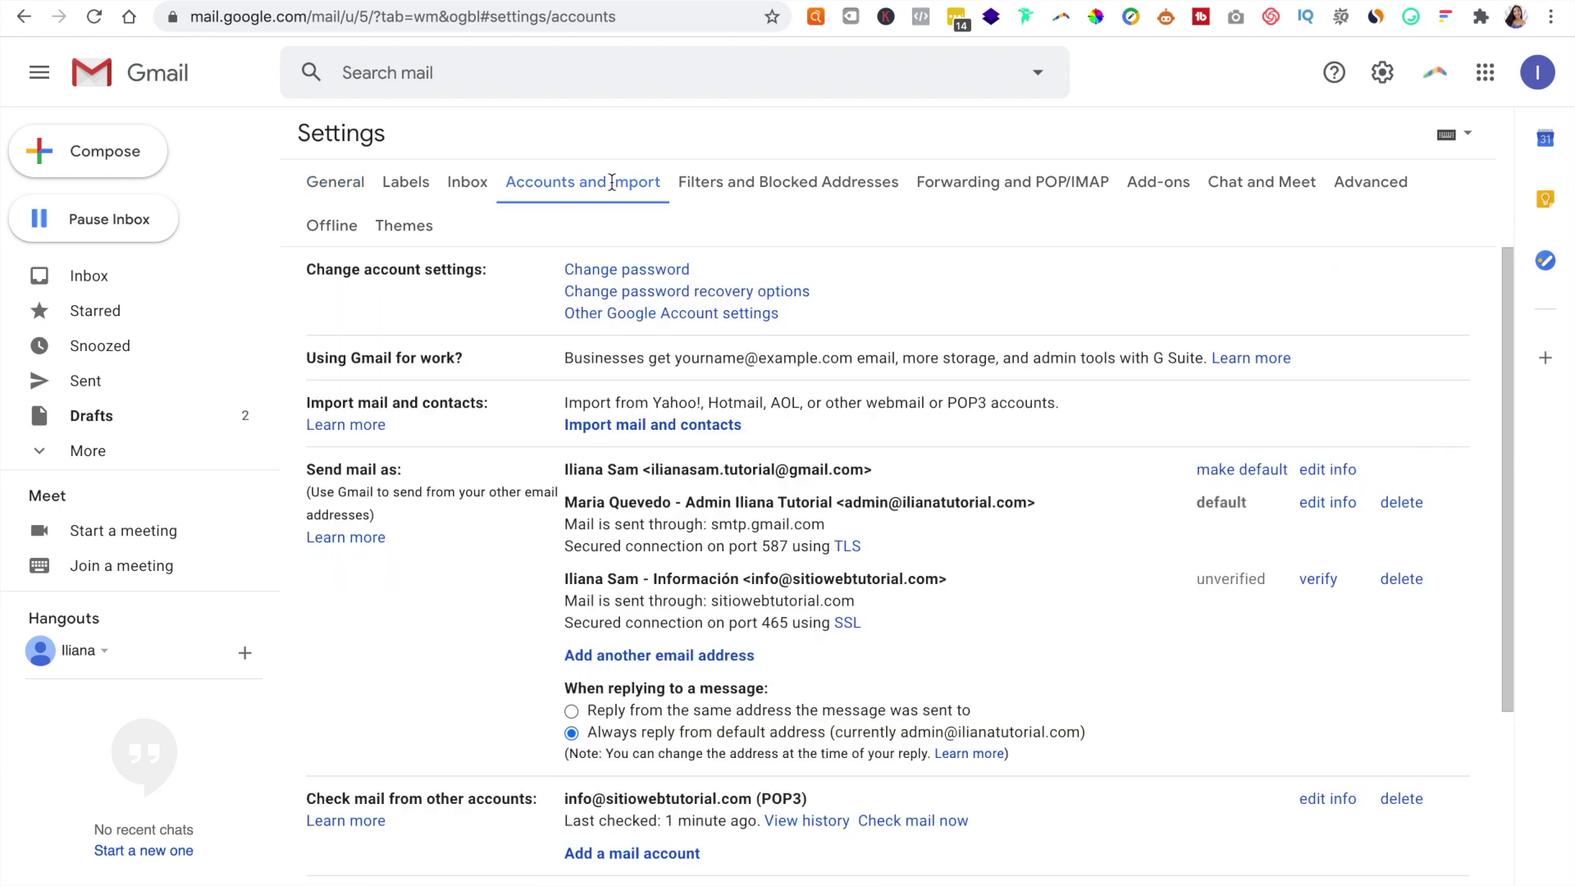
{"action": "scroll", "coordinate": [468, 557], "scroll_direction": "down", "scroll_amount": 4}
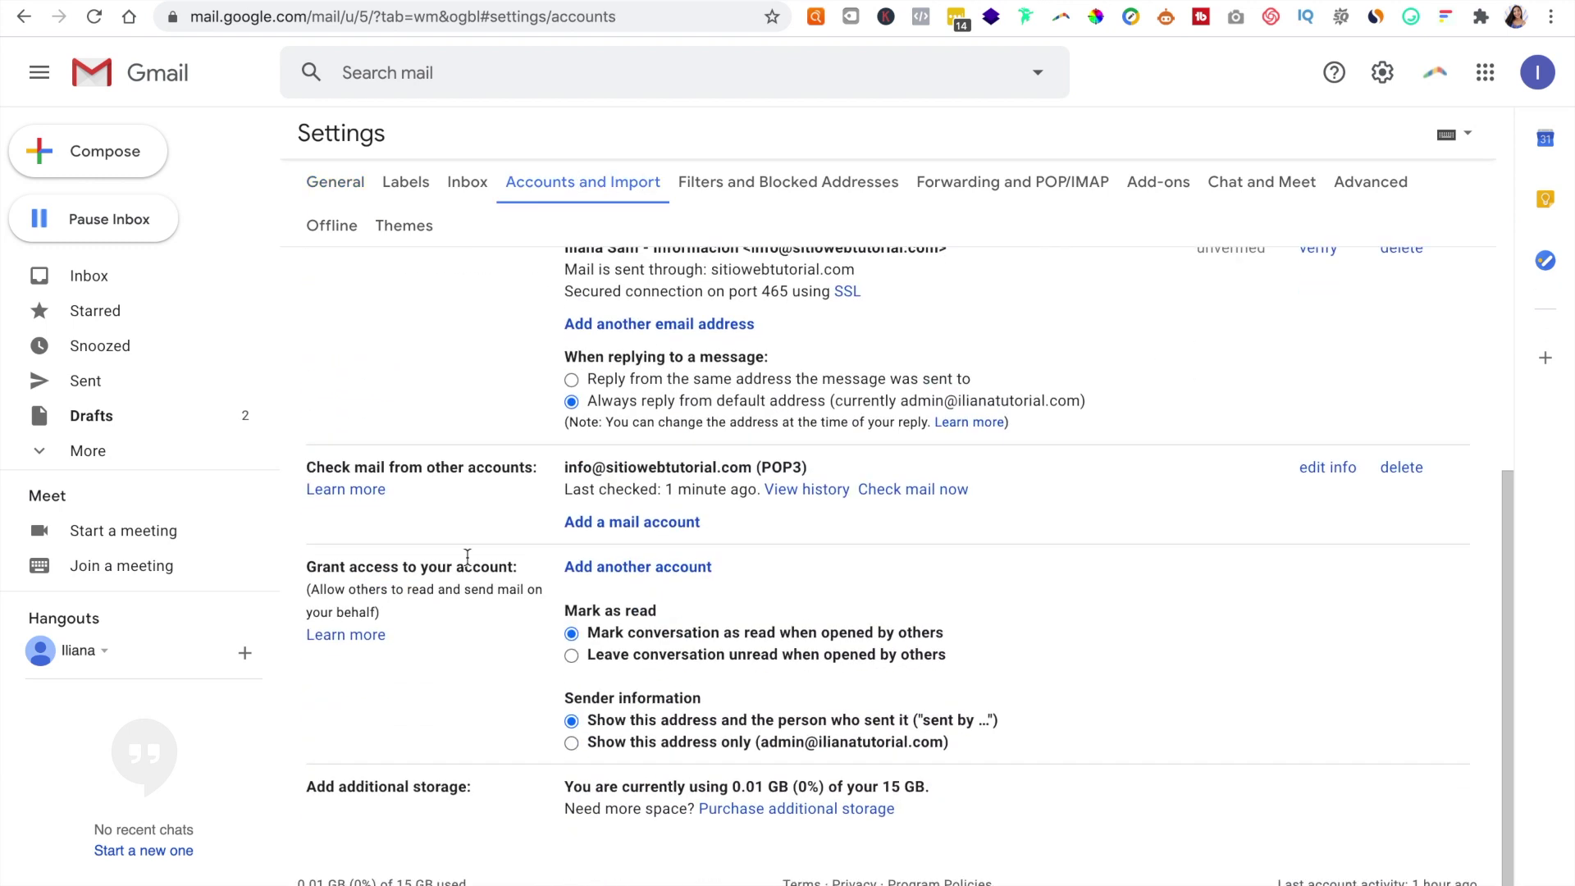
{"action": "left_click_drag", "start_coordinate": [306, 467], "coordinate": [540, 468]}
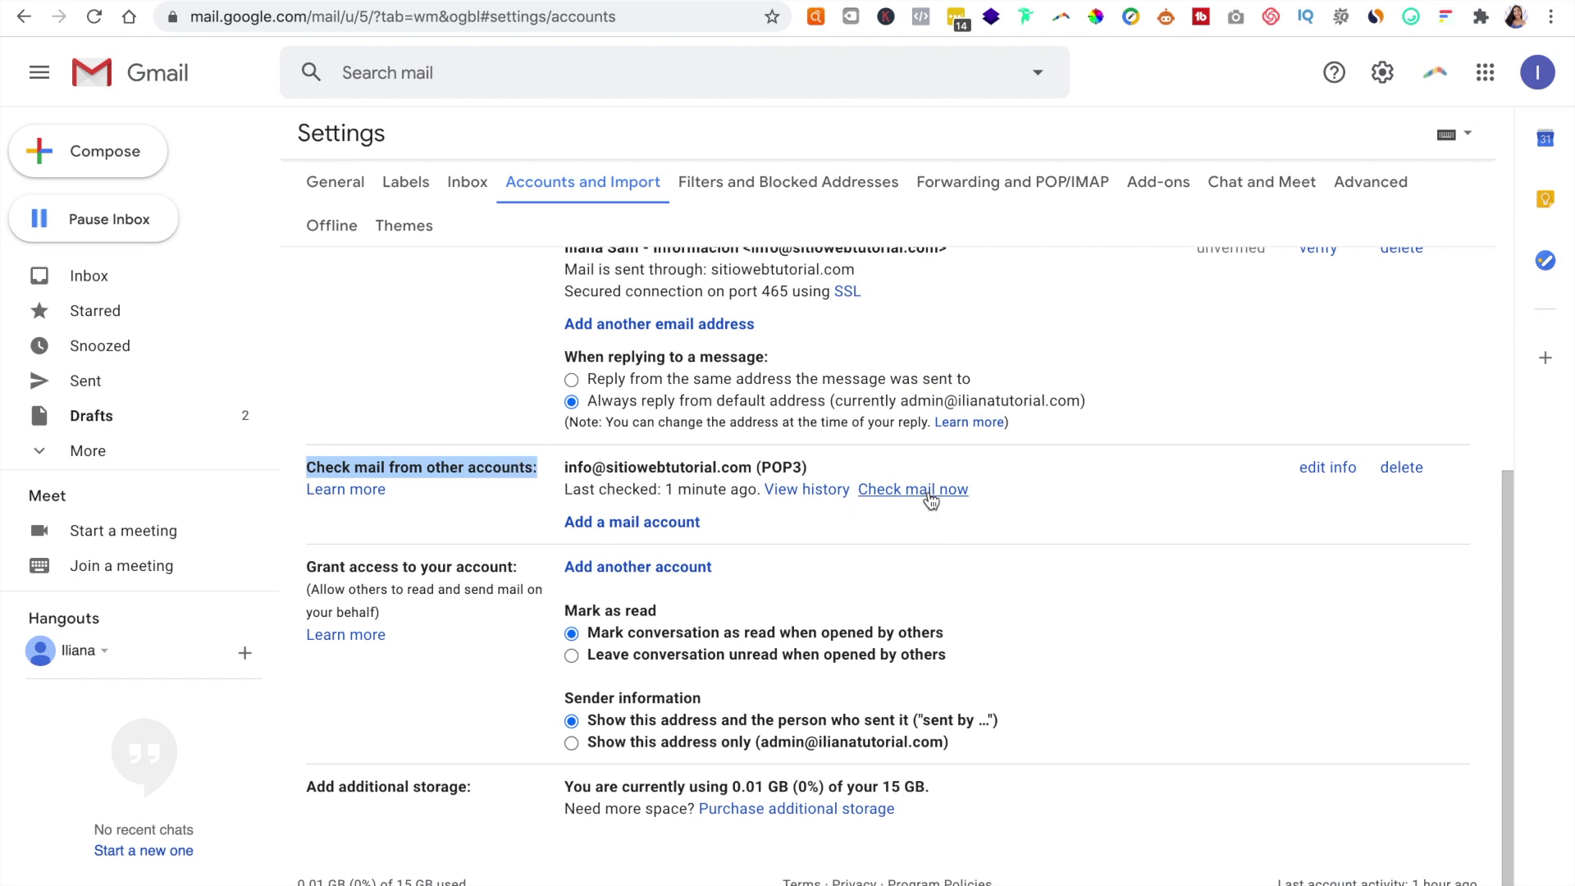
{"action": "left_click_drag", "start_coordinate": [533, 468], "coordinate": [743, 467]}
{"action": "left_click", "coordinate": [908, 491]}
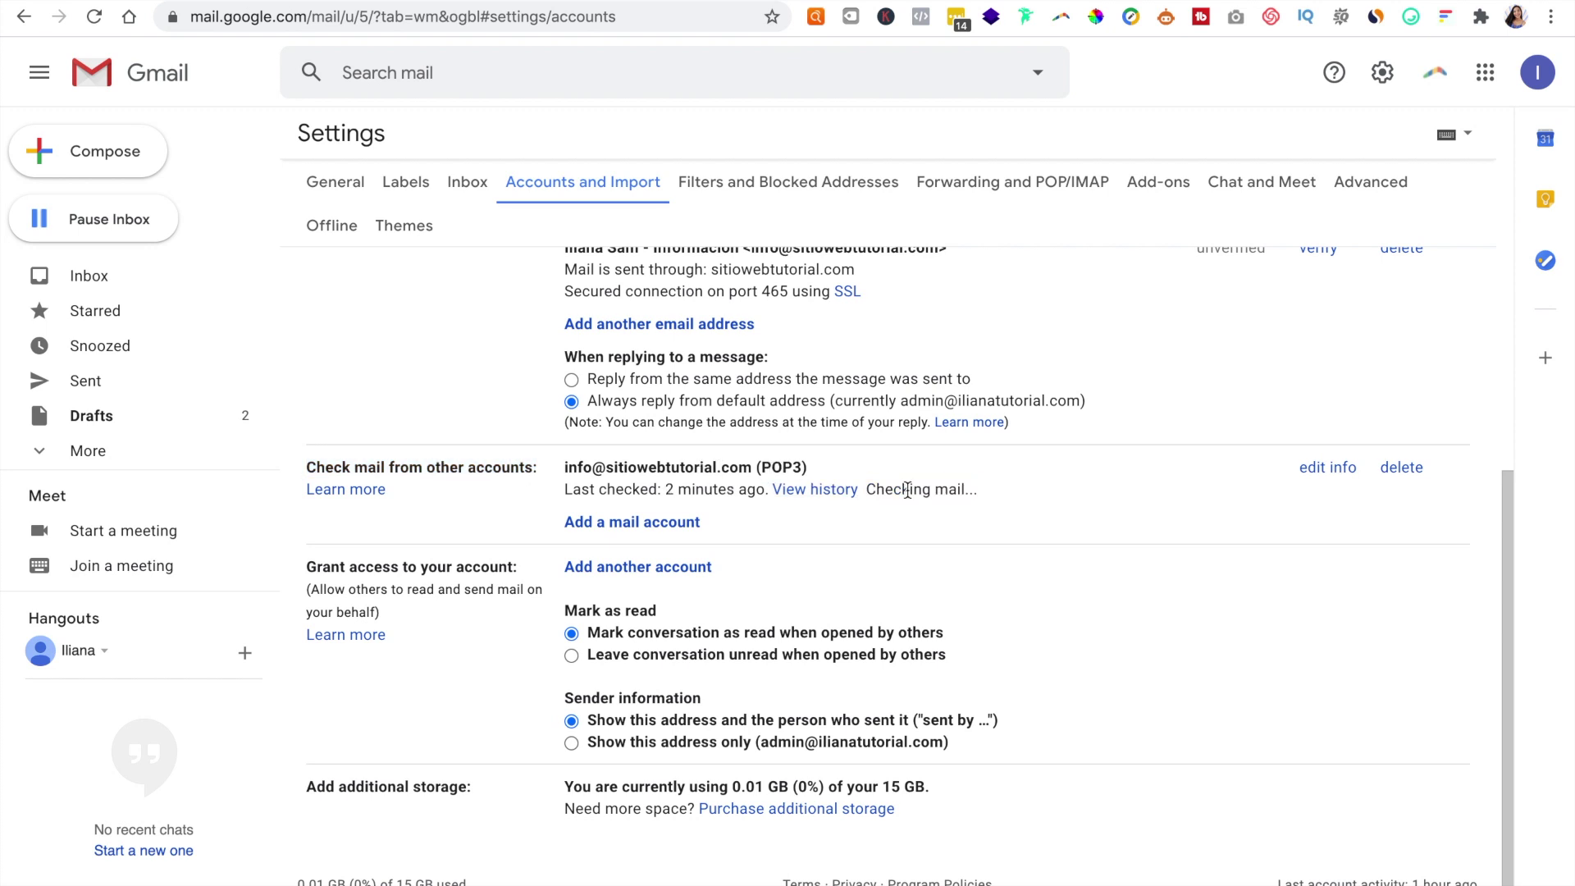
{"action": "left_click", "coordinate": [93, 276]}
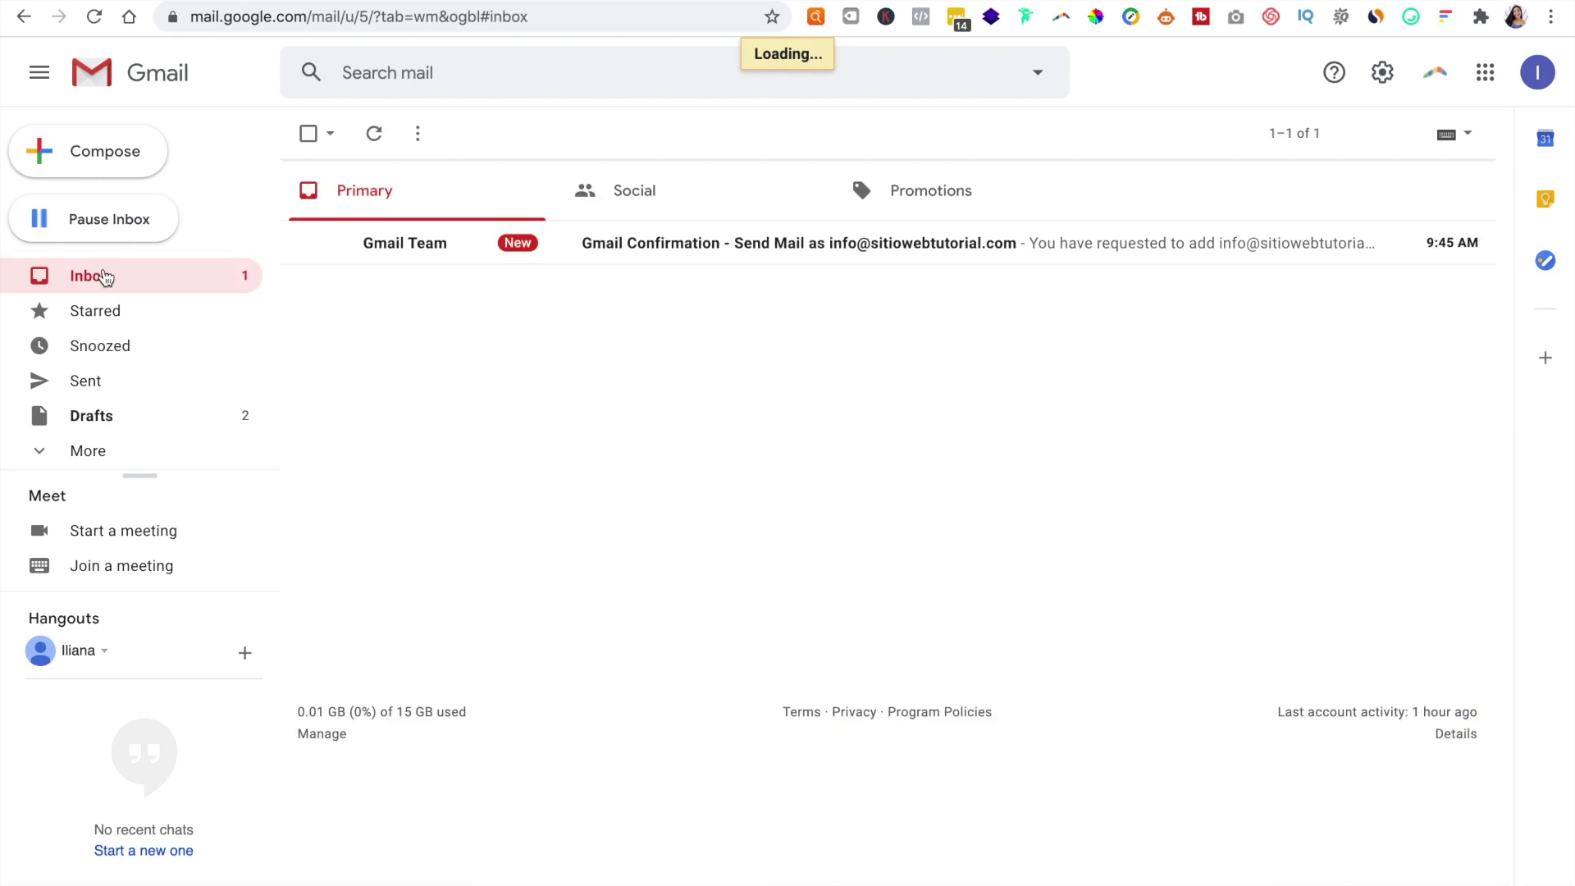
Step: Open the Gmail Confirmation email, confirm sending via its link, and return to the inbox
{"action": "left_click", "coordinate": [446, 243]}
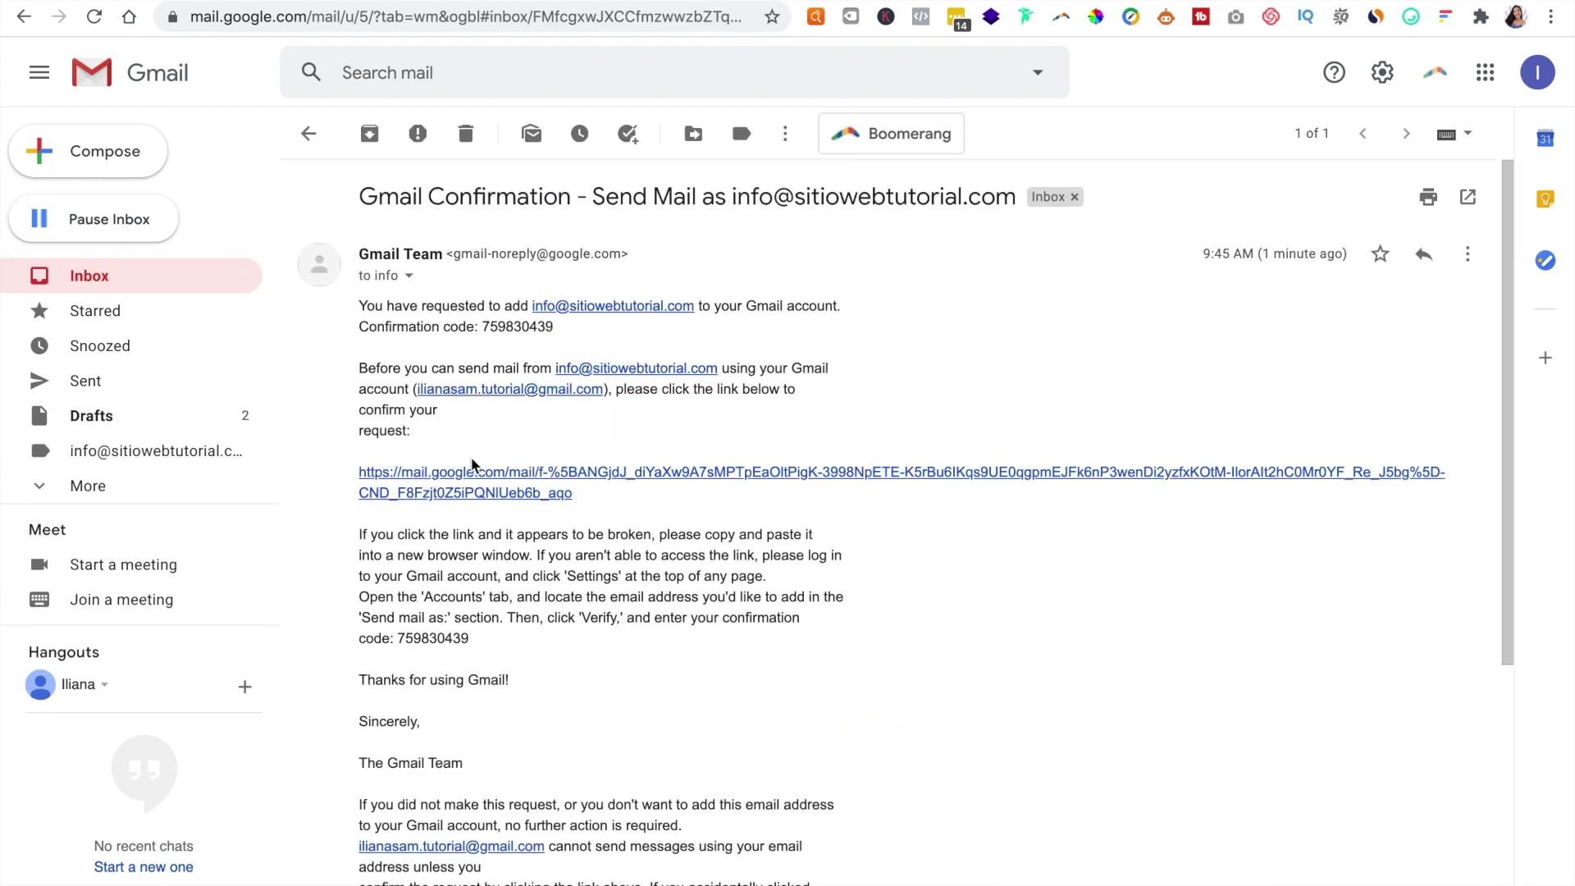
{"action": "triple_click", "coordinate": [518, 327]}
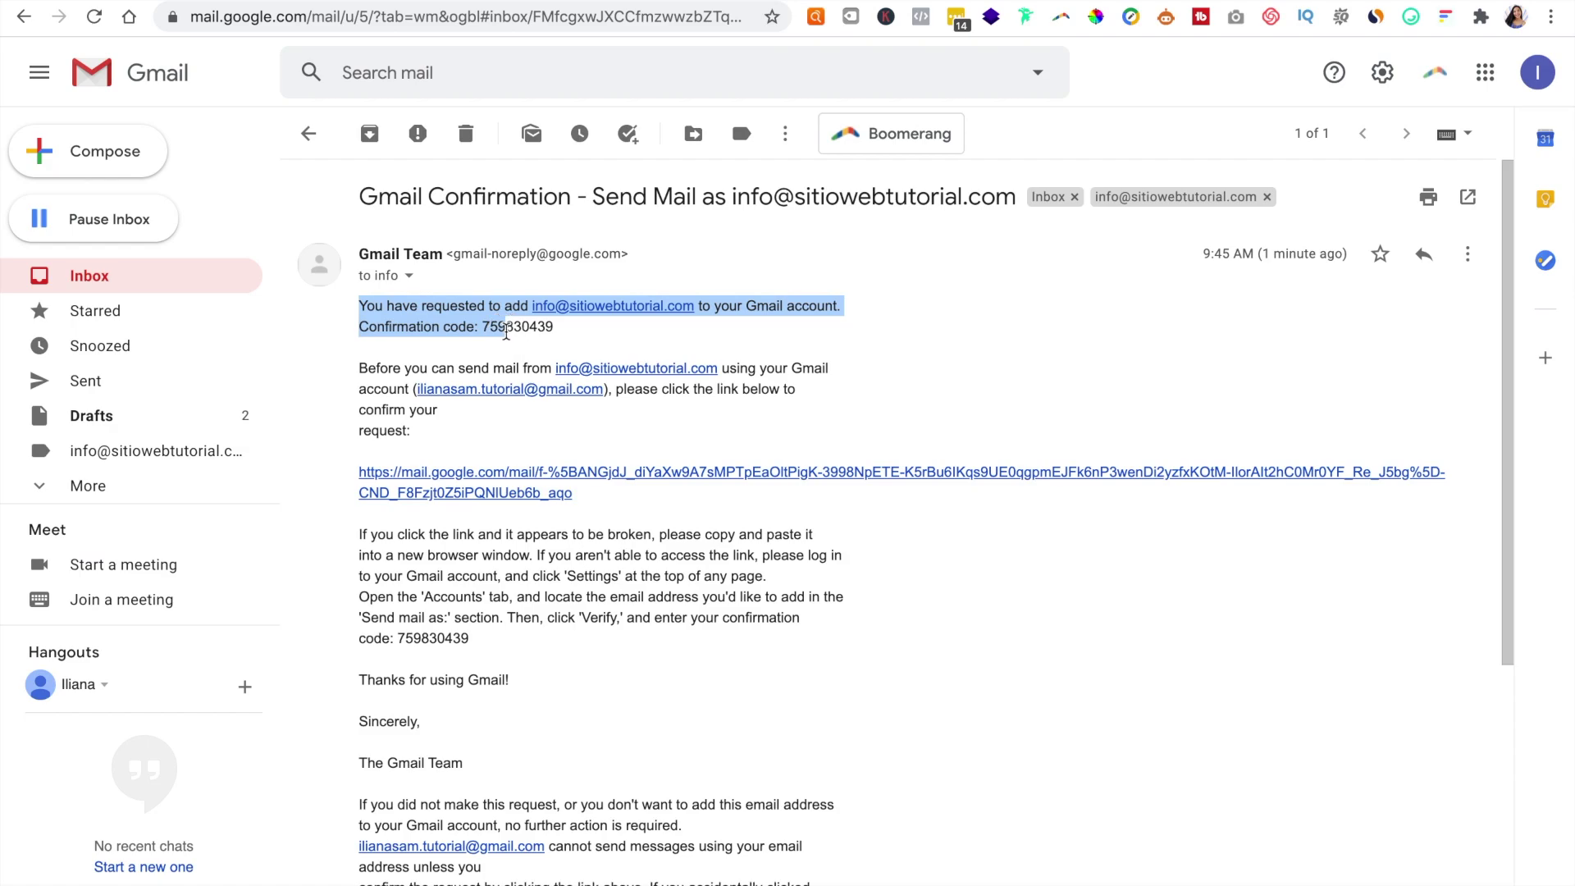
{"action": "left_click", "coordinate": [728, 0]}
{"action": "key", "text": "super+grave"}
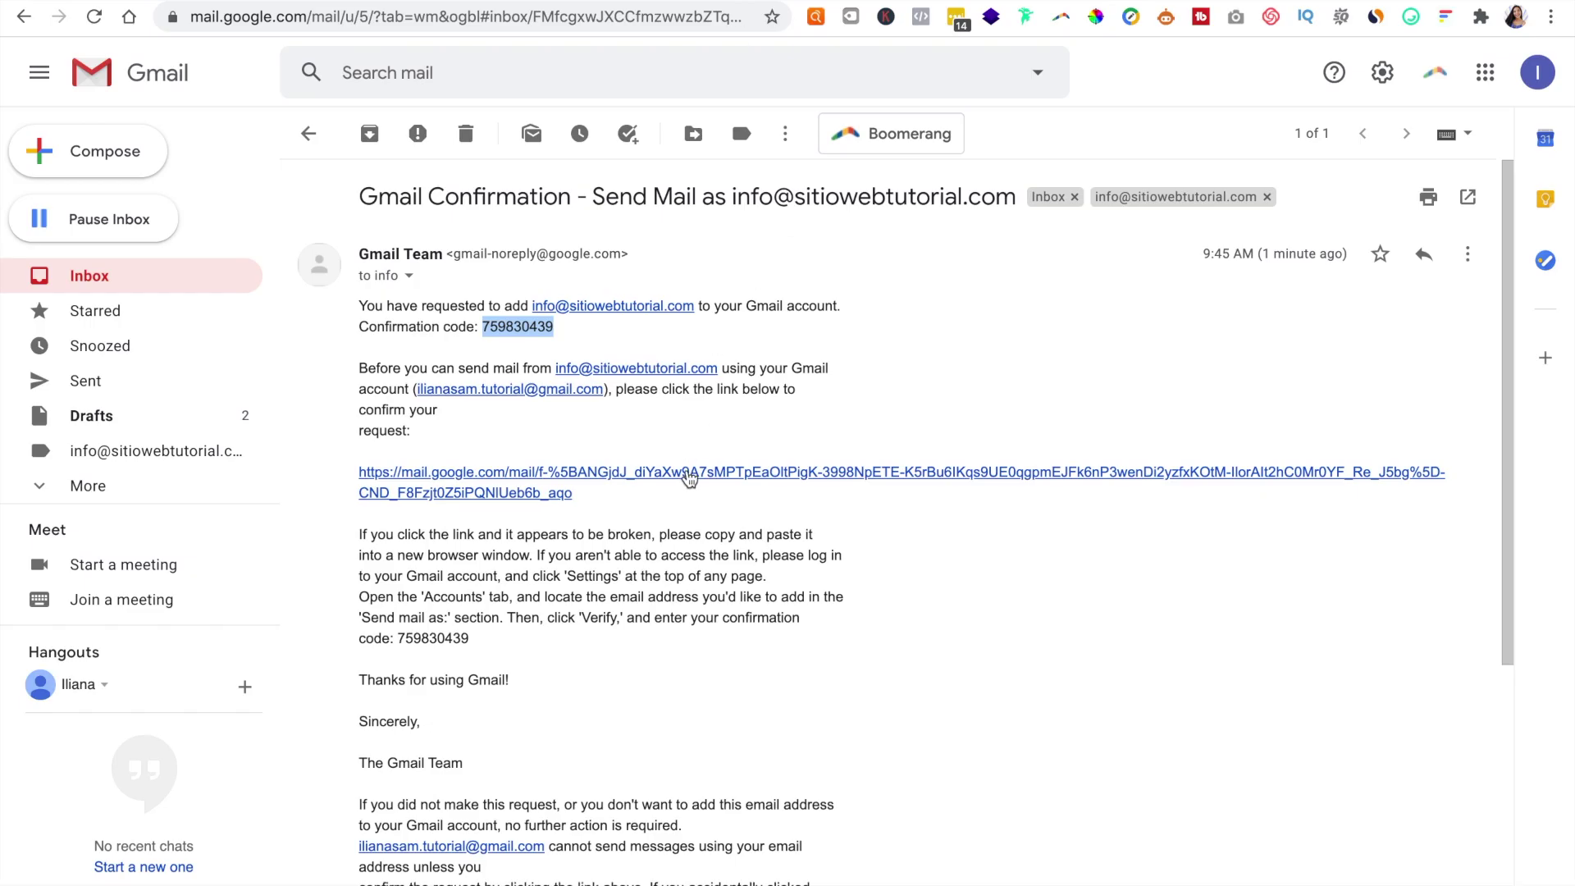
{"action": "left_click", "coordinate": [689, 476]}
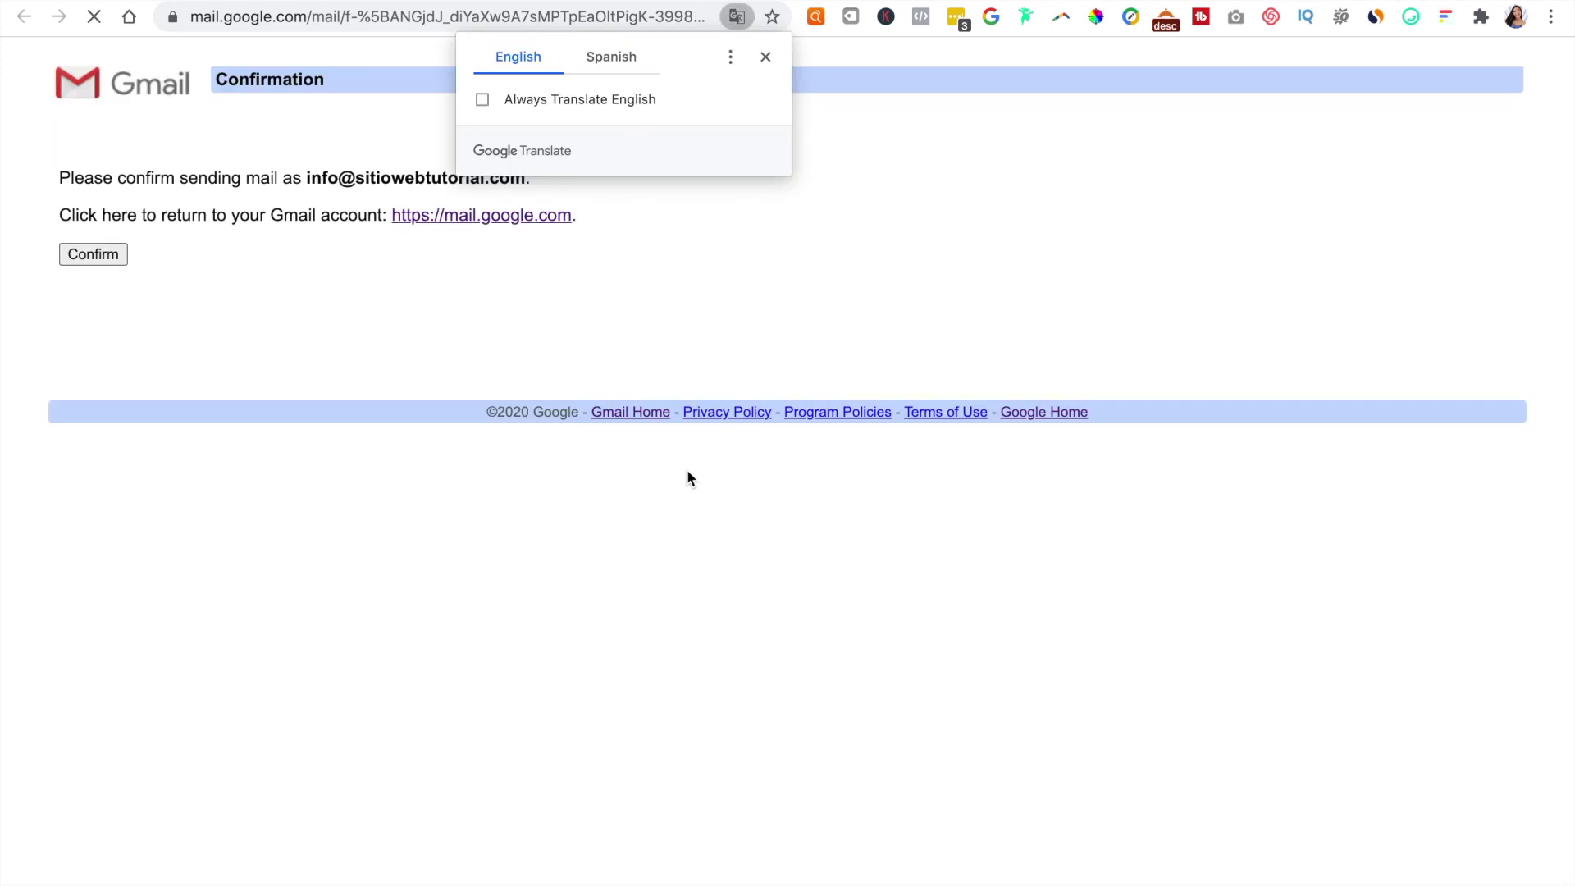
{"action": "left_click", "coordinate": [766, 56]}
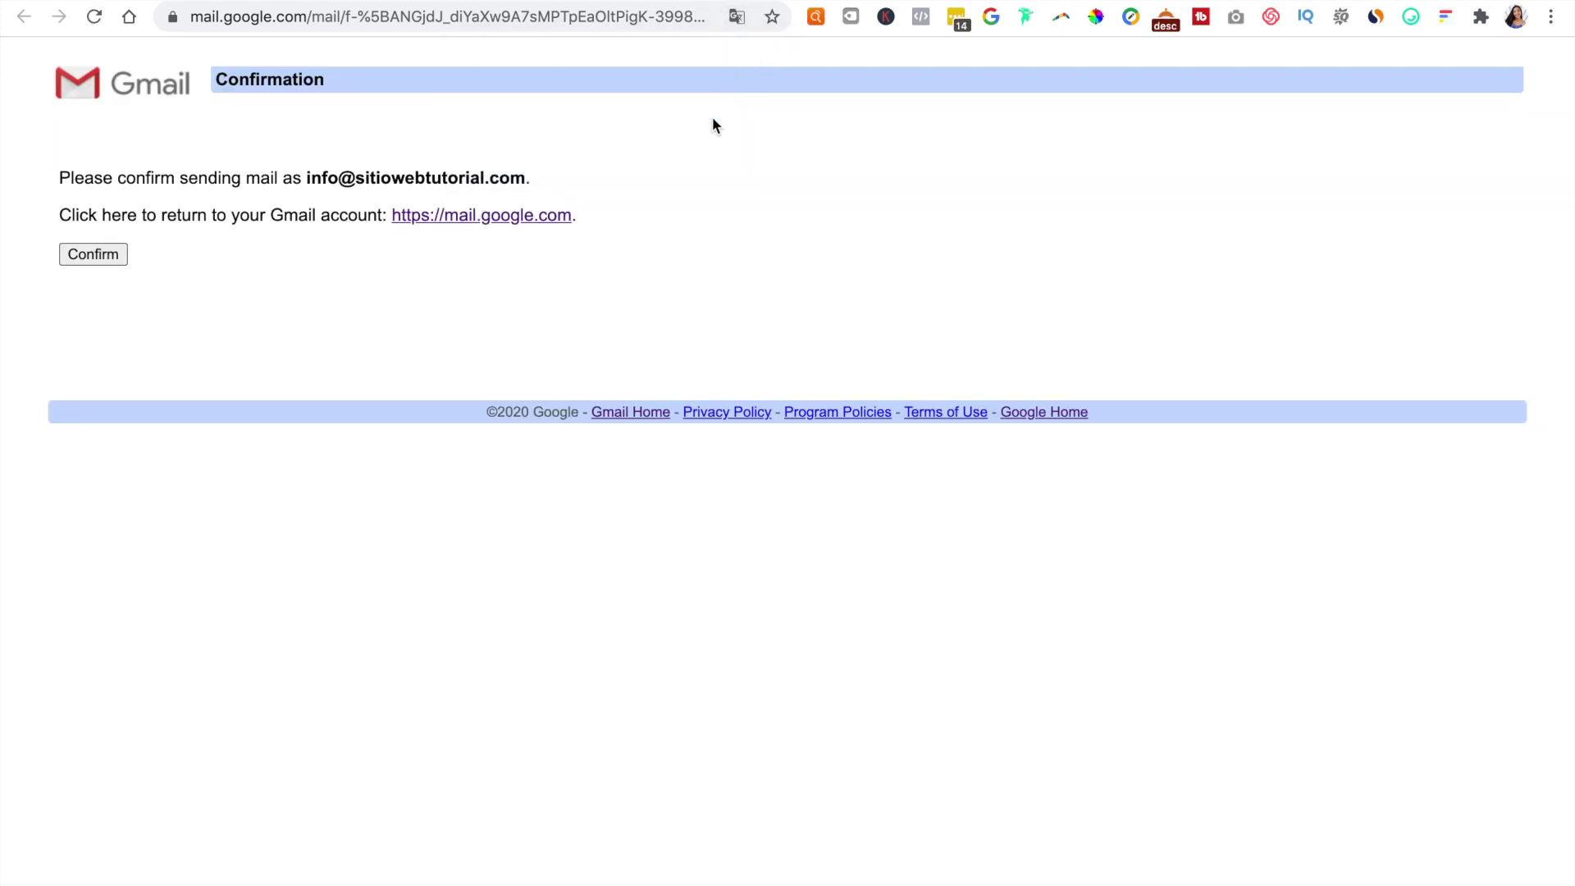
{"action": "left_click", "coordinate": [112, 256]}
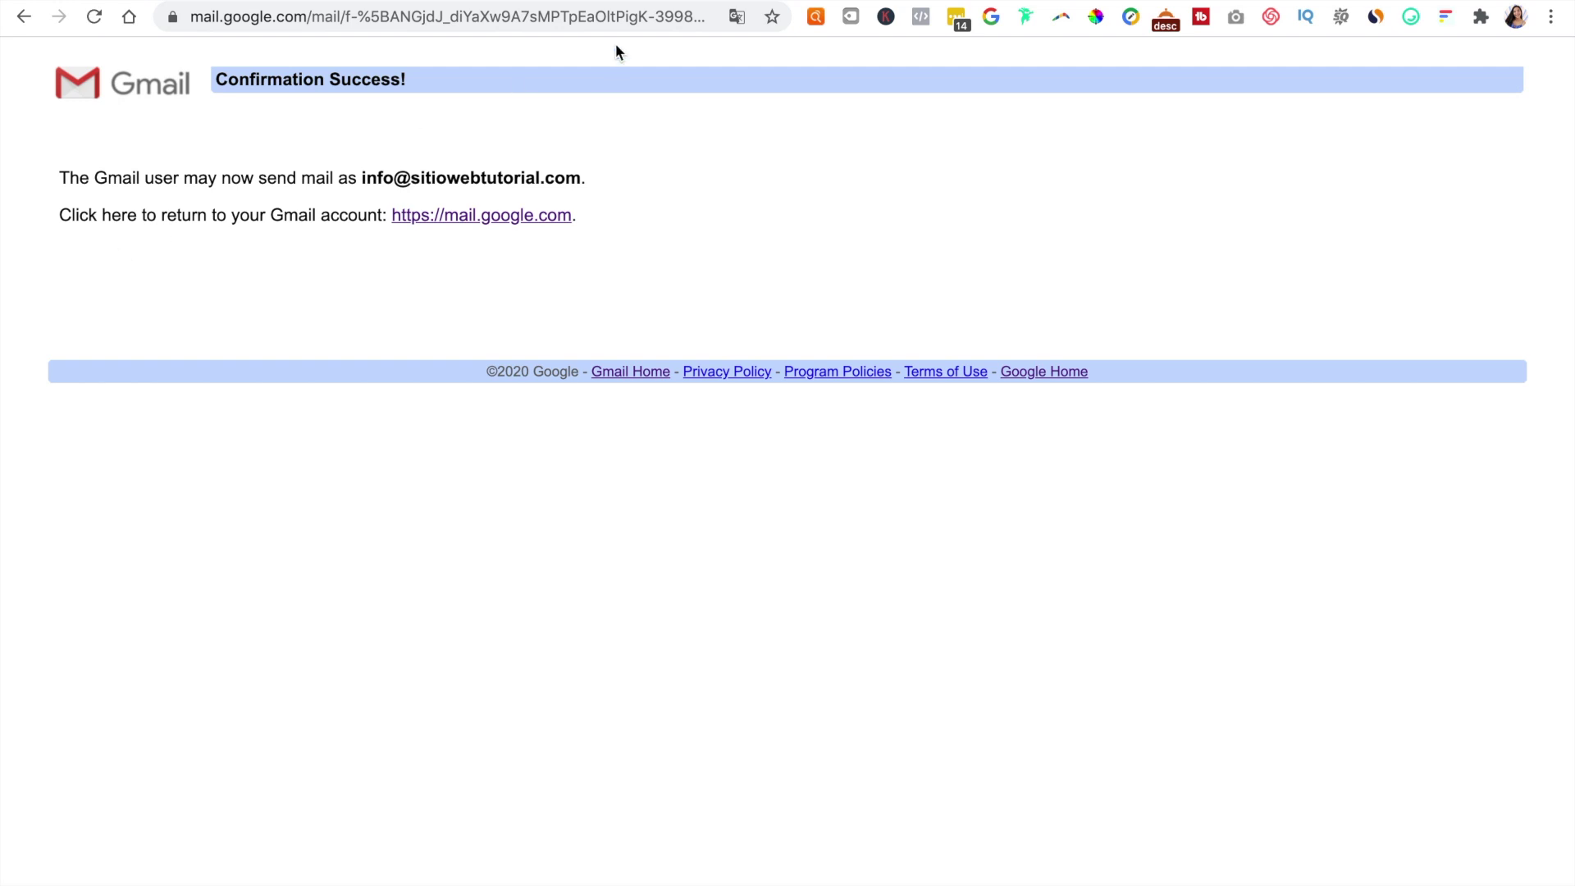
{"action": "key", "text": "super+w"}
{"action": "left_click", "coordinate": [173, 276]}
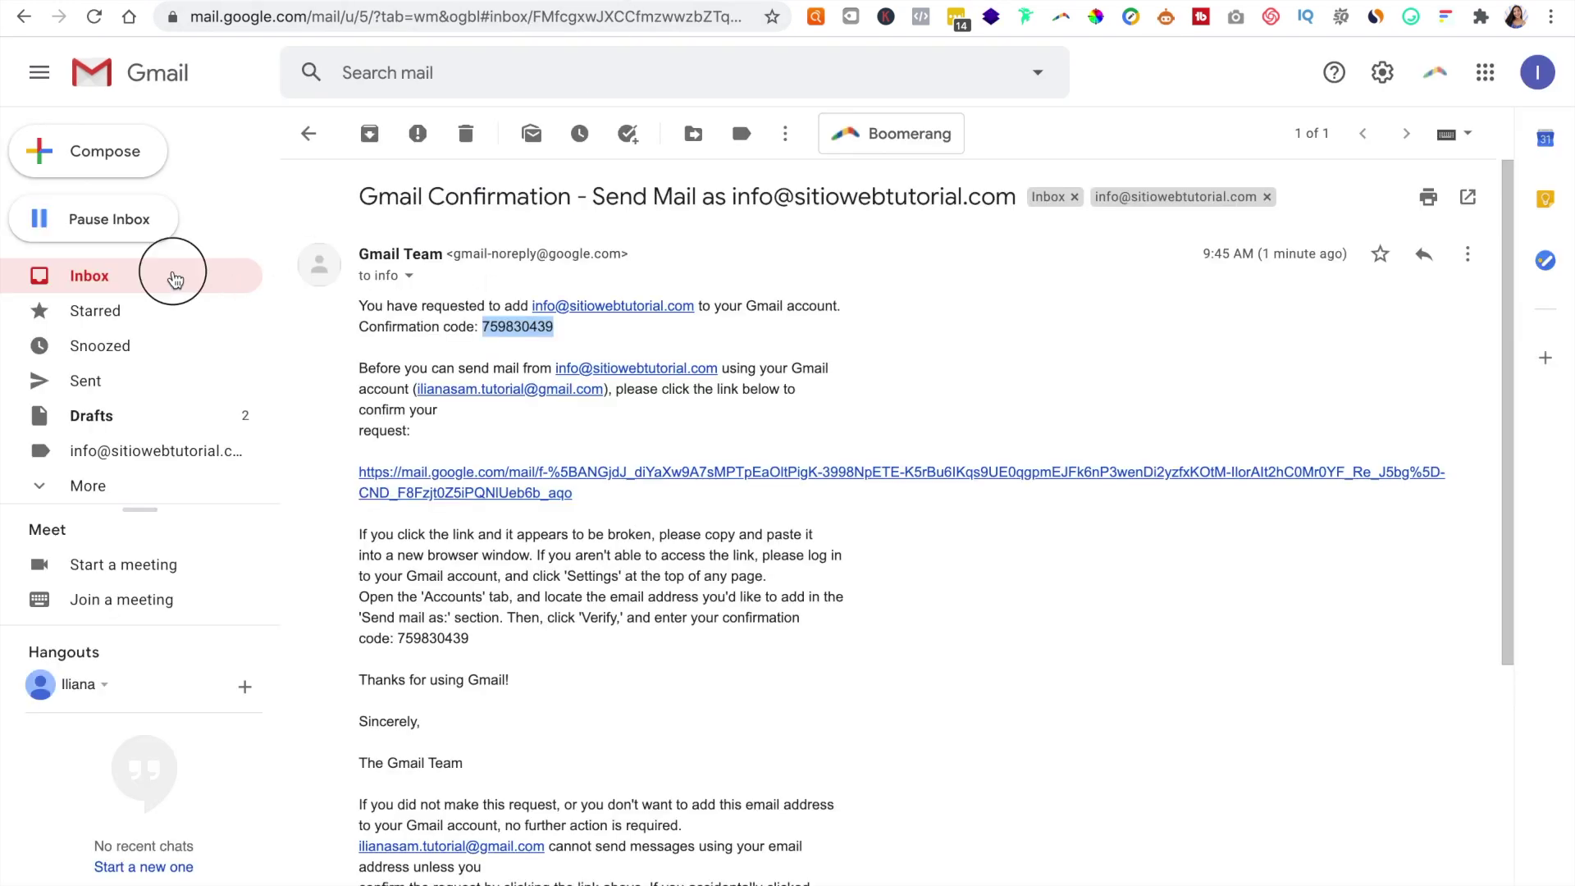
Step: Reload Gmail, compose a new message, and pick the Información address in the From list
{"action": "left_click", "coordinate": [96, 17]}
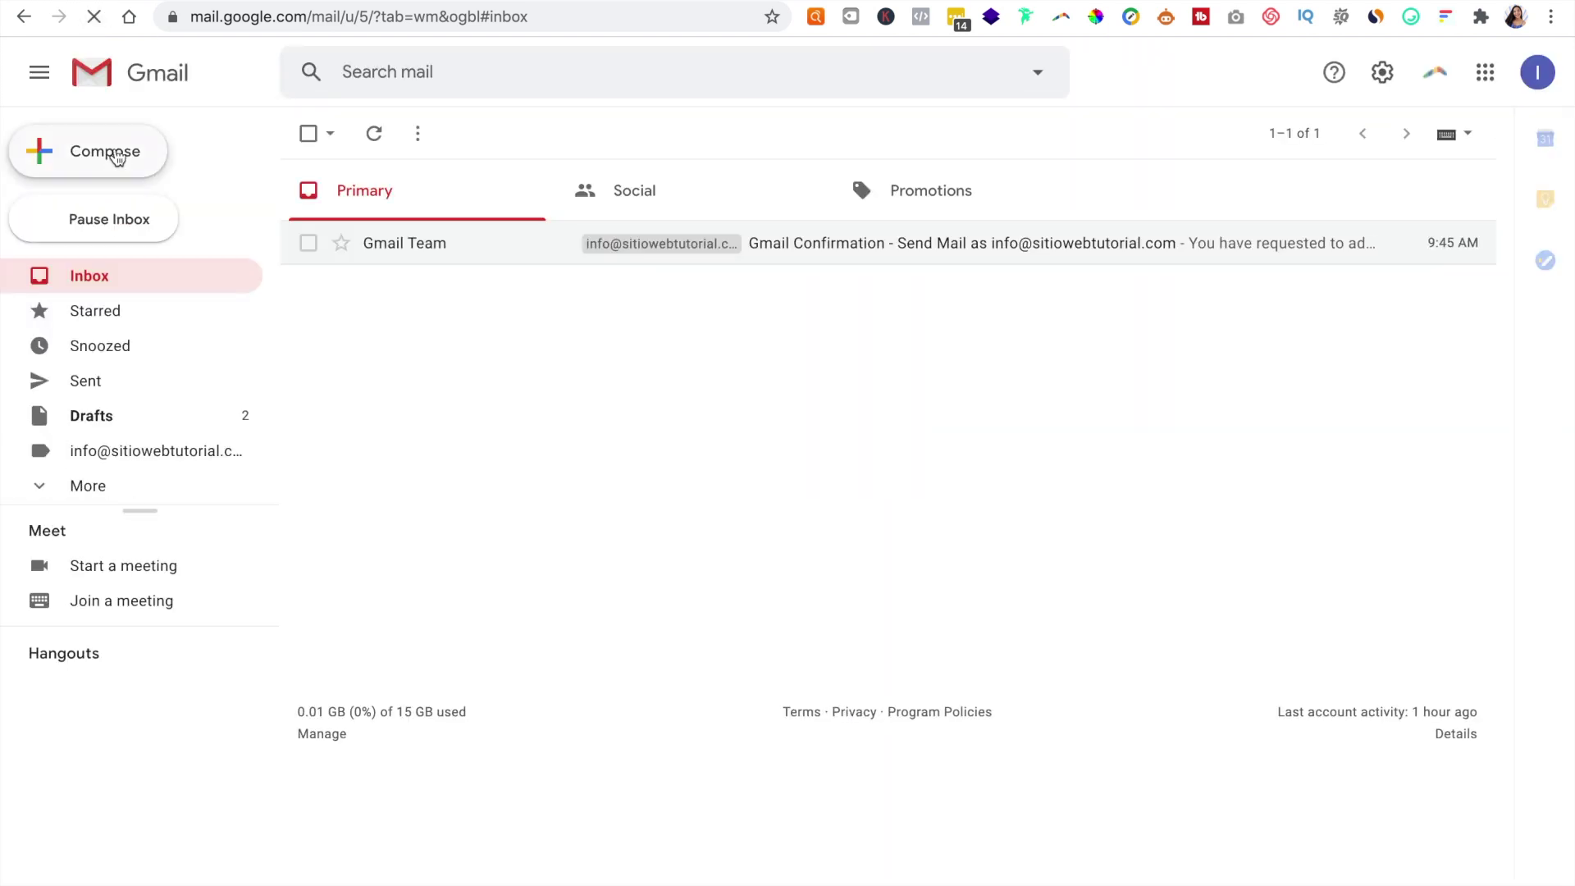
{"action": "left_click", "coordinate": [117, 158]}
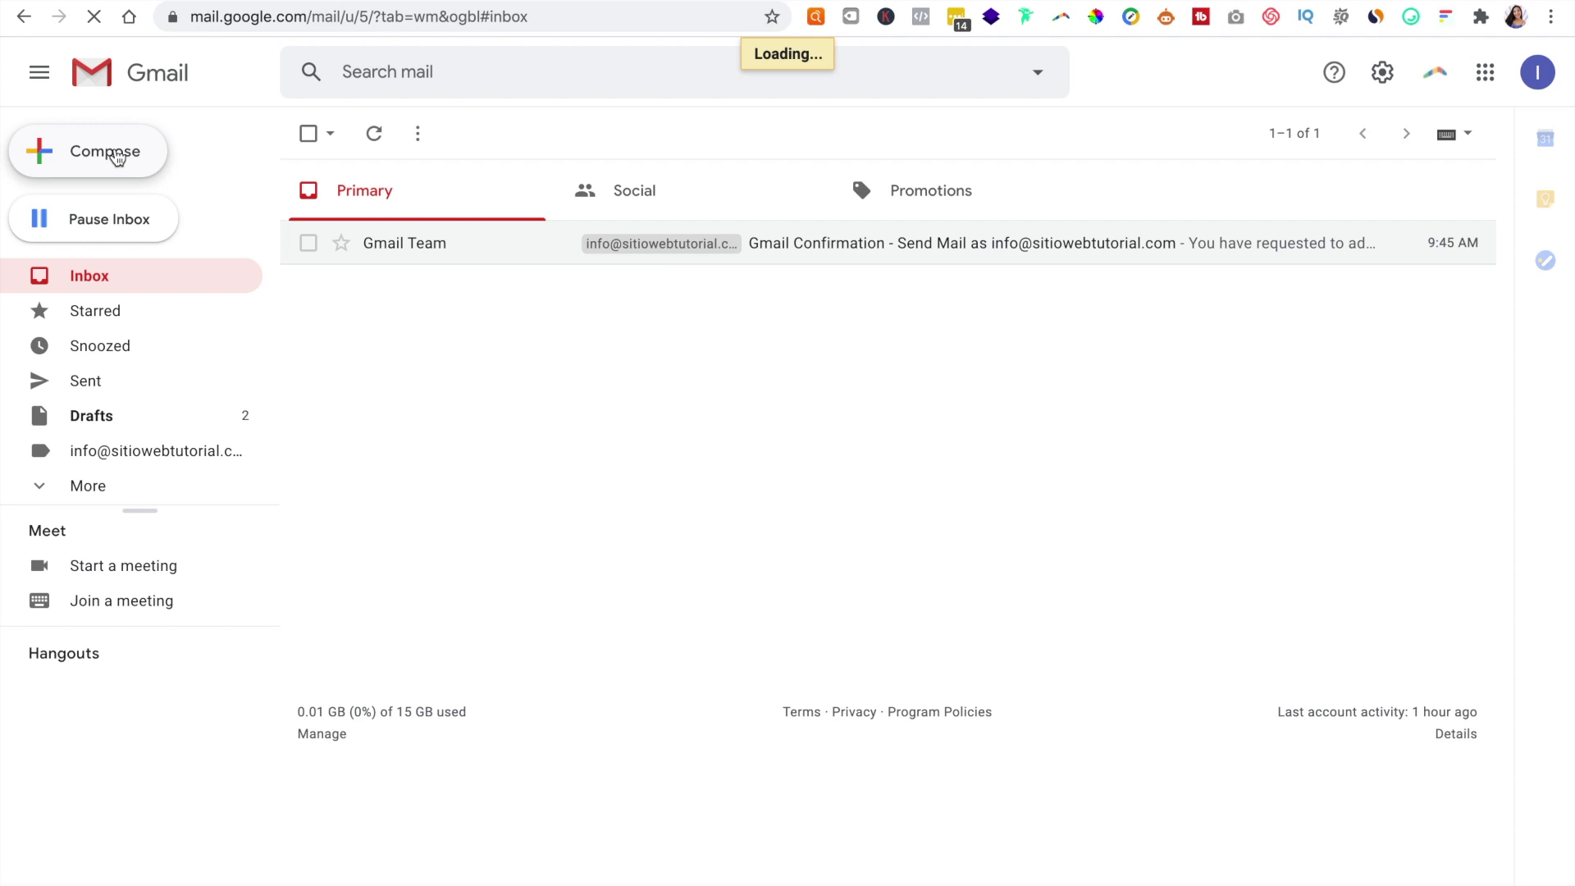
{"action": "left_click", "coordinate": [1205, 364]}
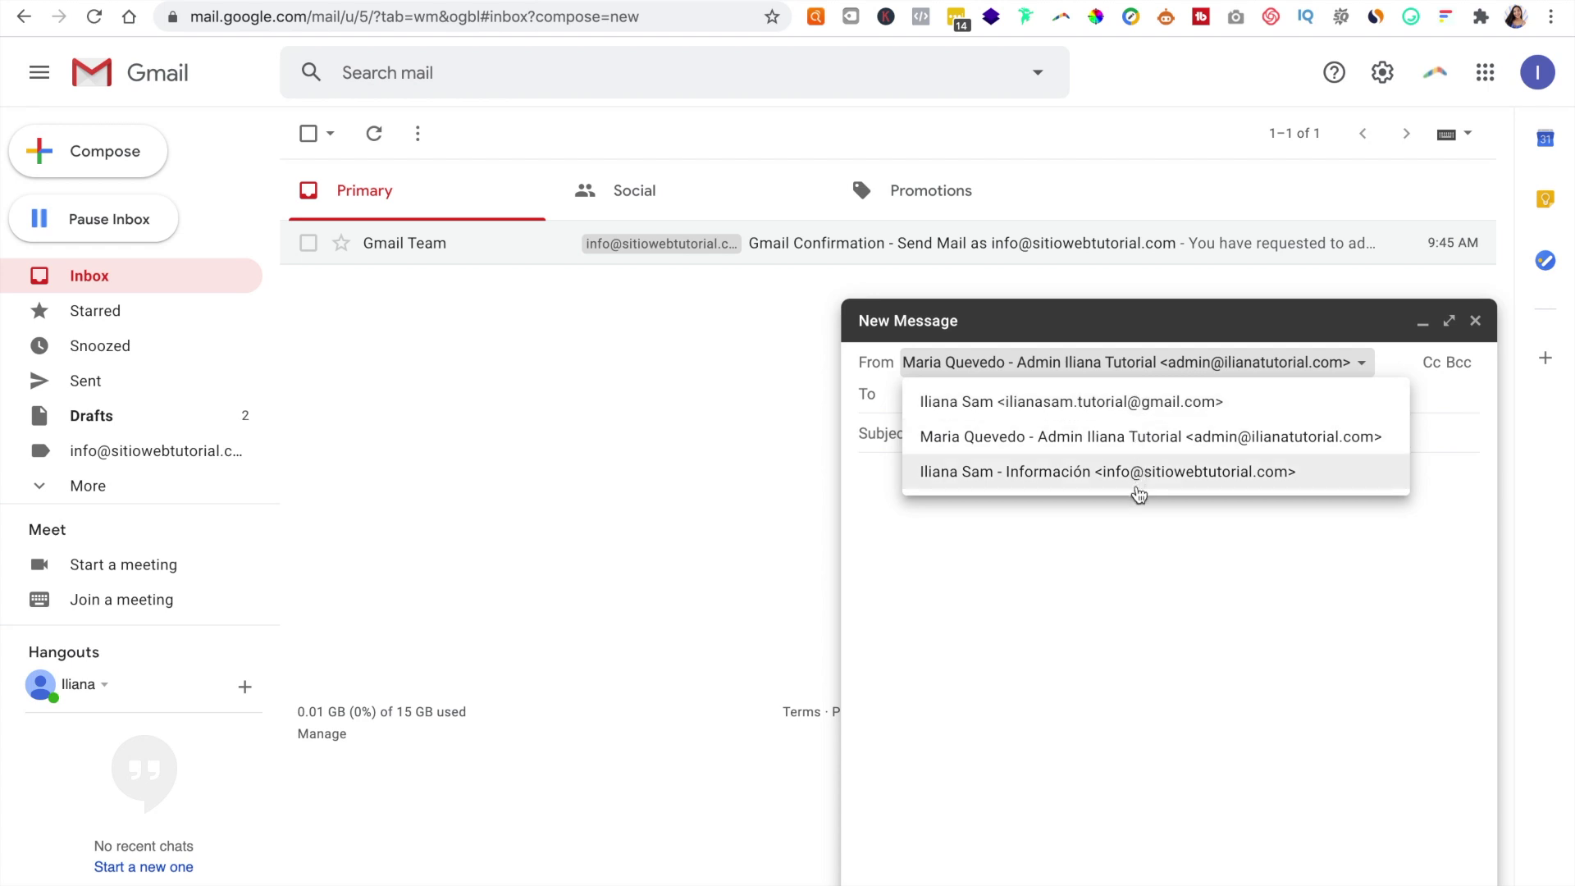
{"action": "left_click", "coordinate": [1057, 472]}
{"action": "left_click", "coordinate": [958, 436]}
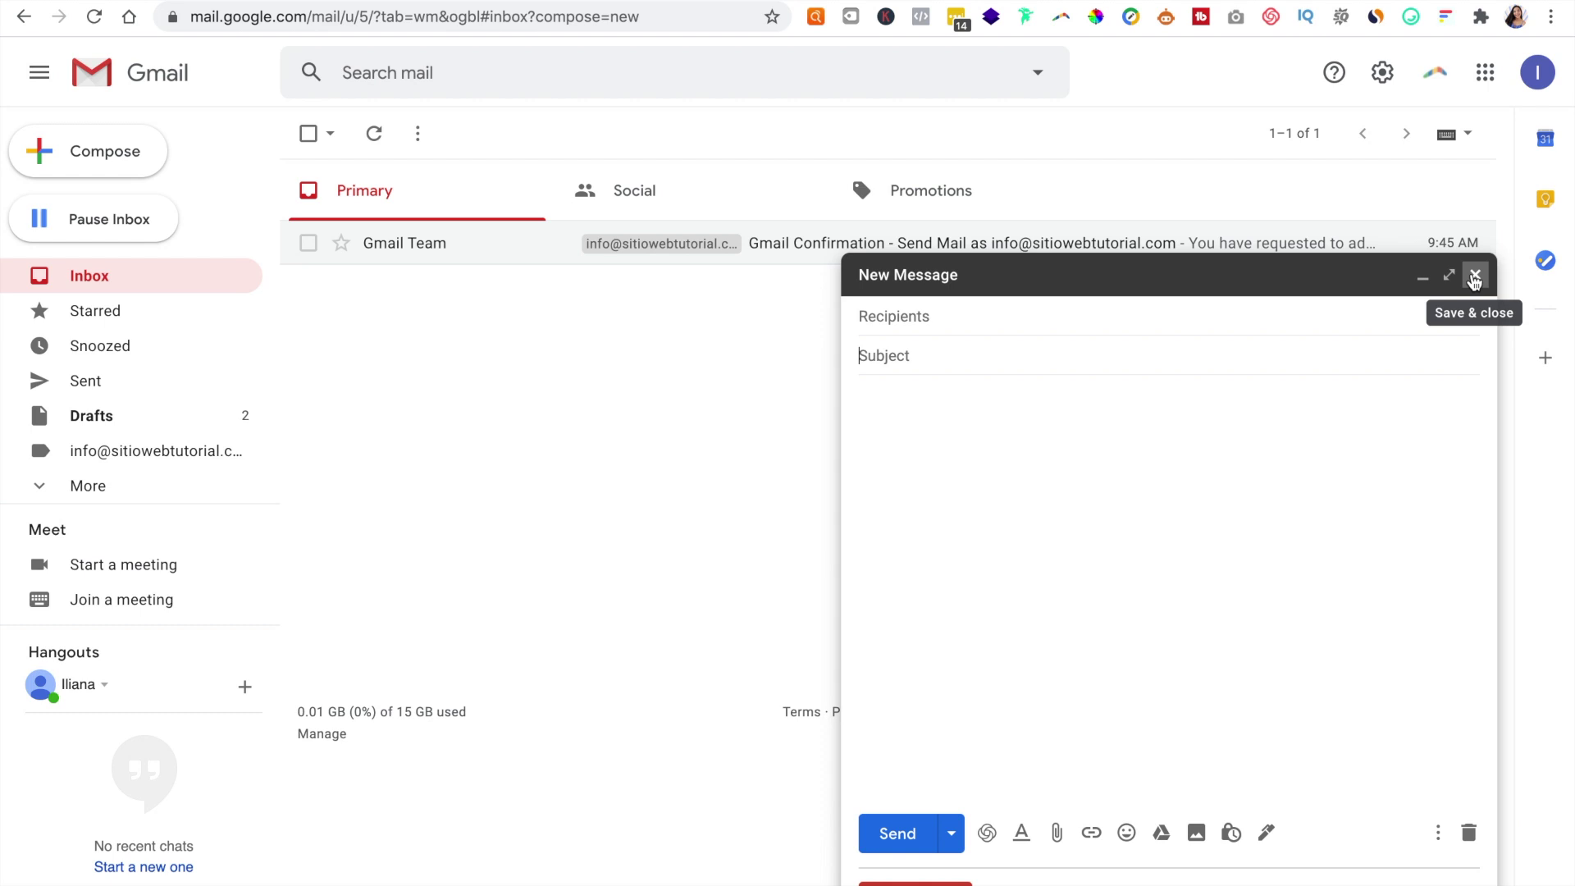
Step: Switch to the Site Tools tab and open Email > Accounts to view the mailbox list
{"action": "mouse_move", "coordinate": [139, 10]}
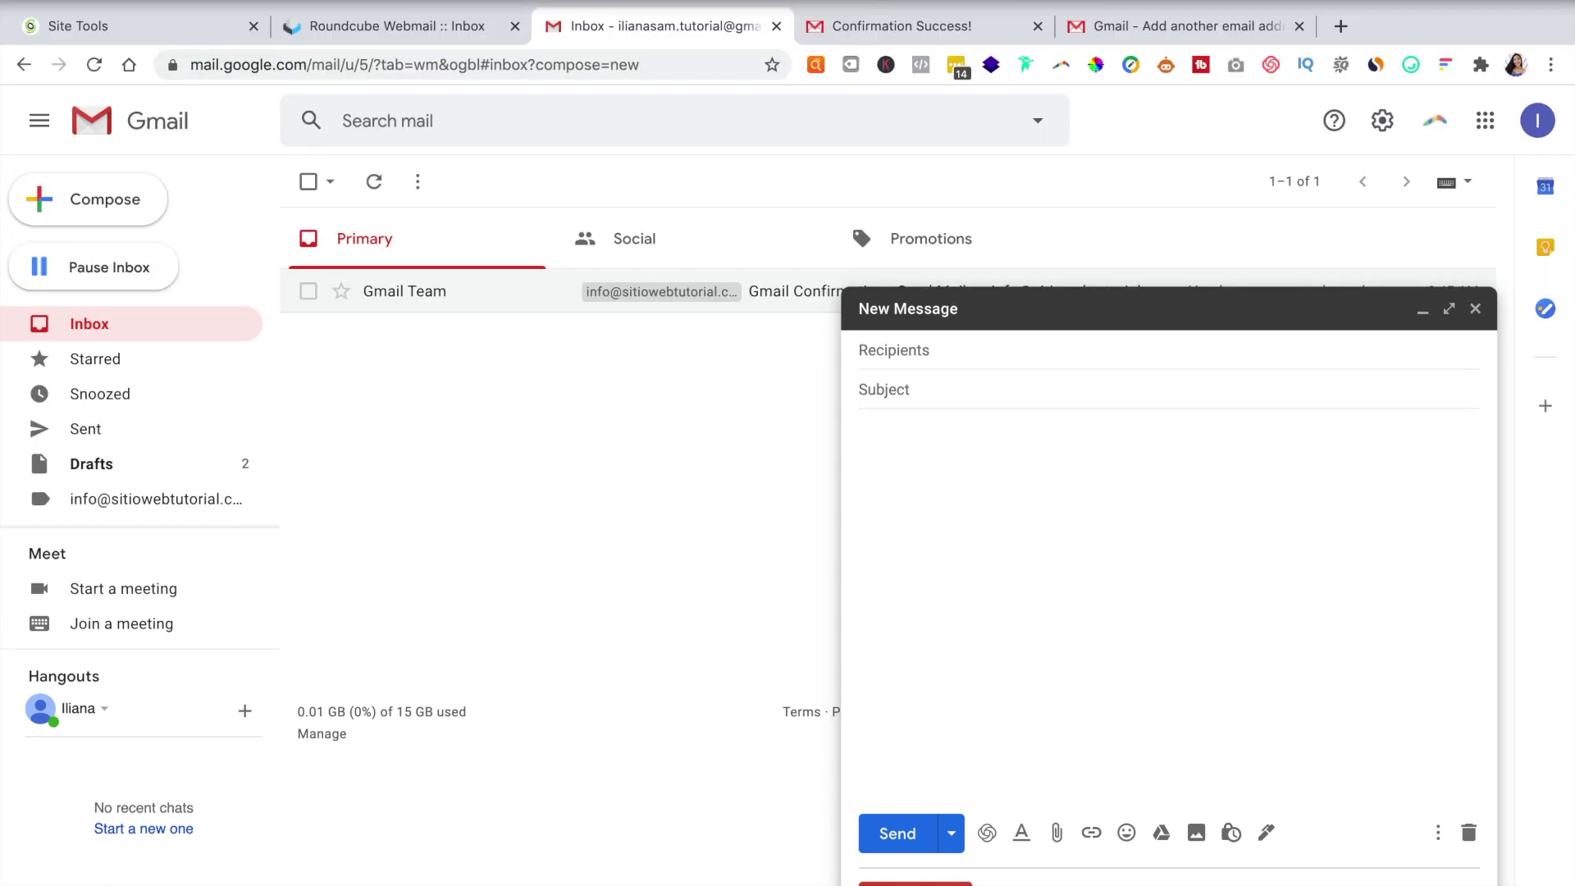
{"action": "left_click", "coordinate": [143, 21]}
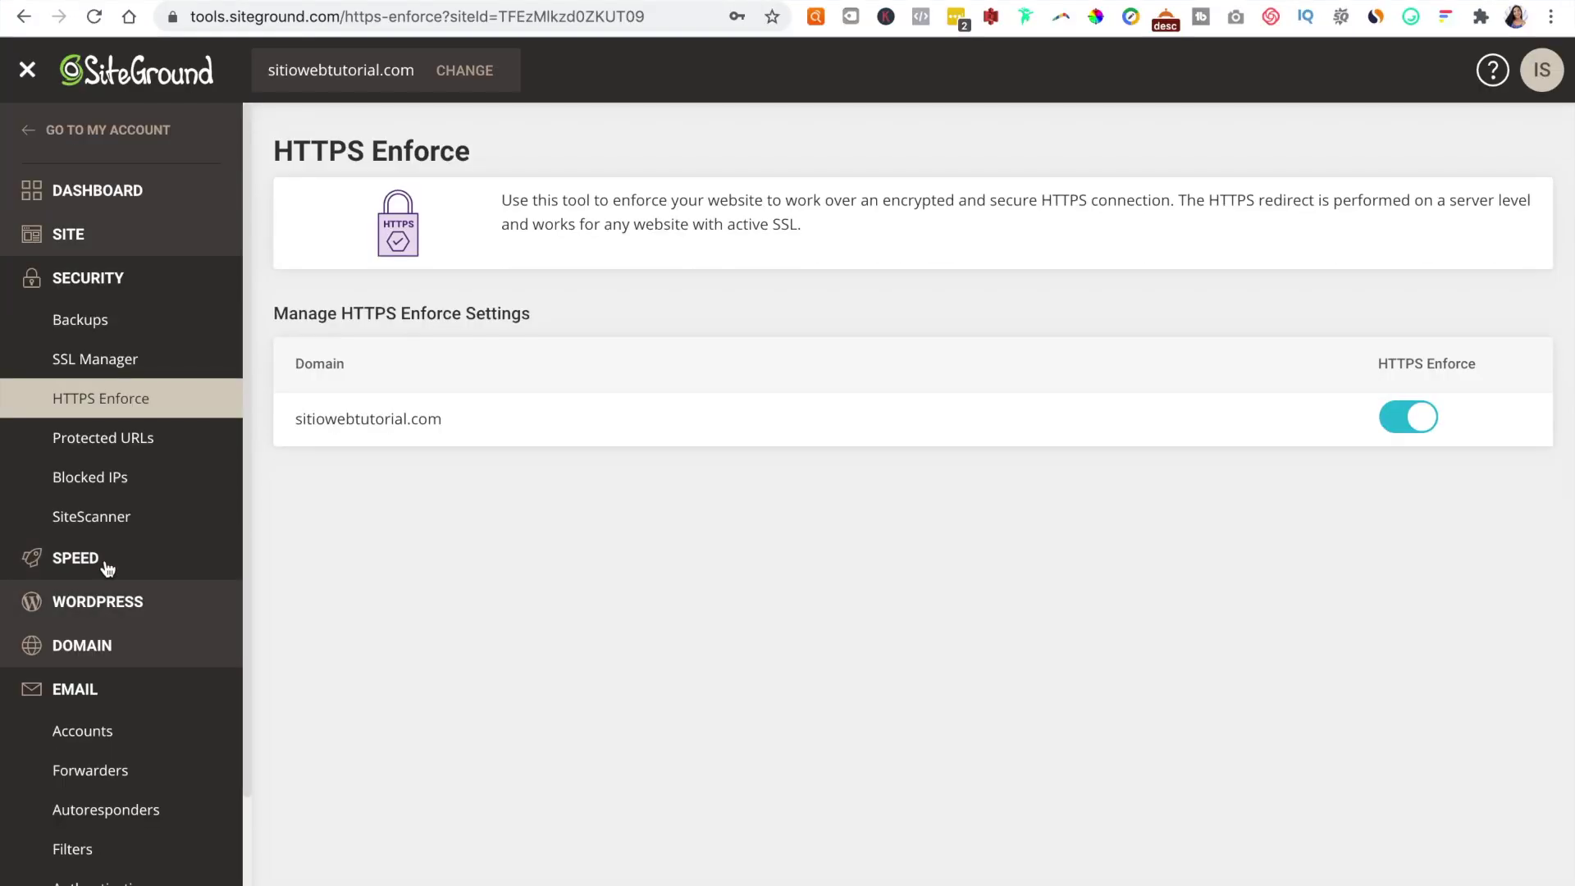
{"action": "left_click", "coordinate": [108, 743]}
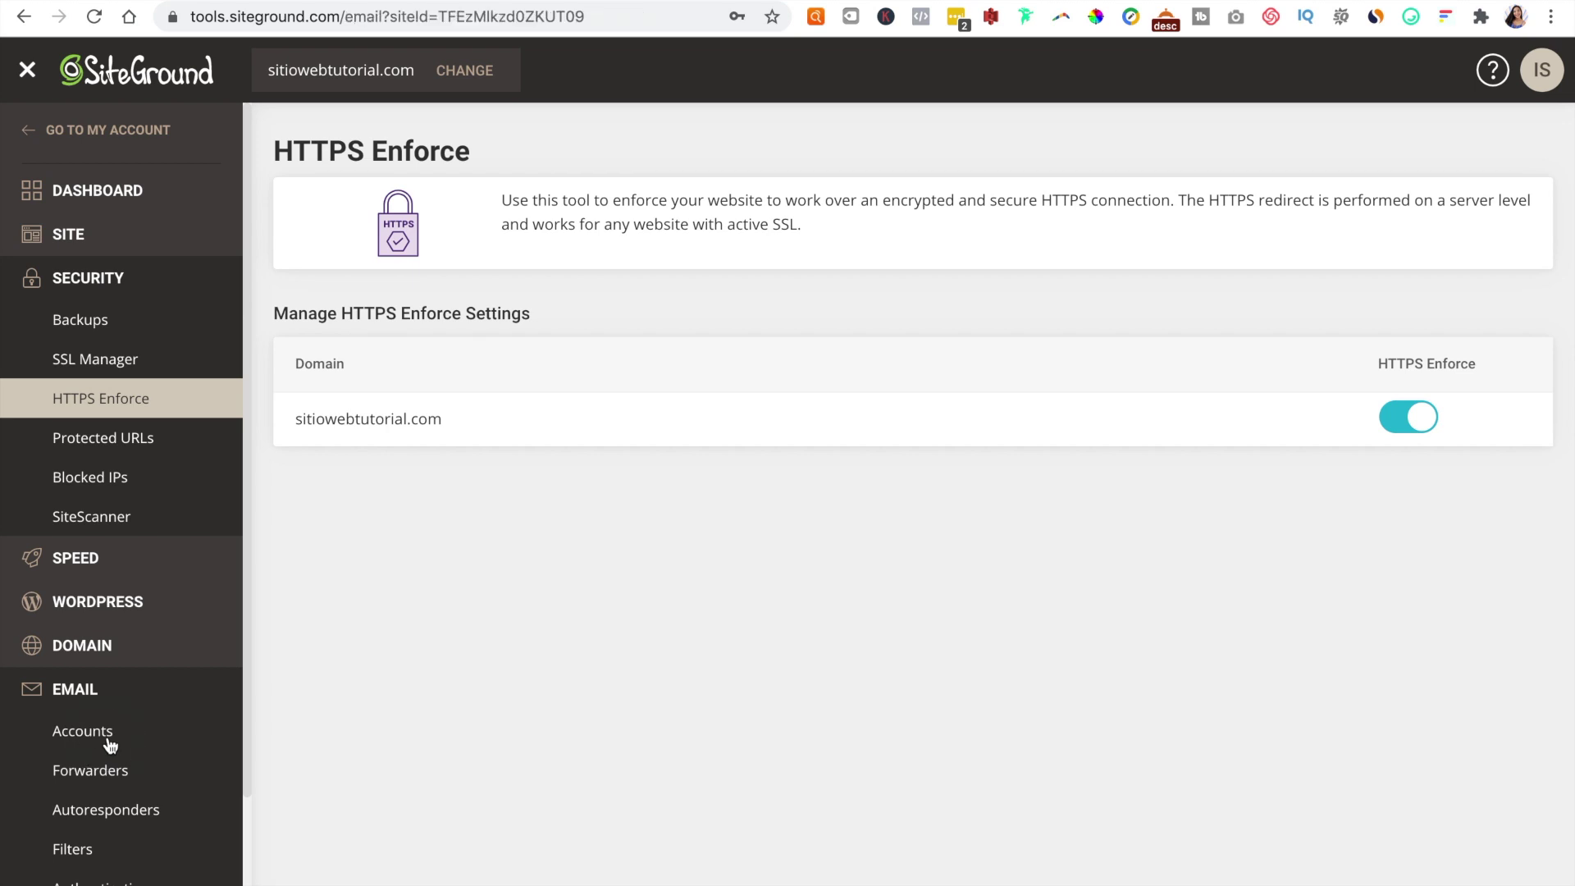
{"action": "scroll", "coordinate": [686, 721], "scroll_direction": "down", "scroll_amount": 2}
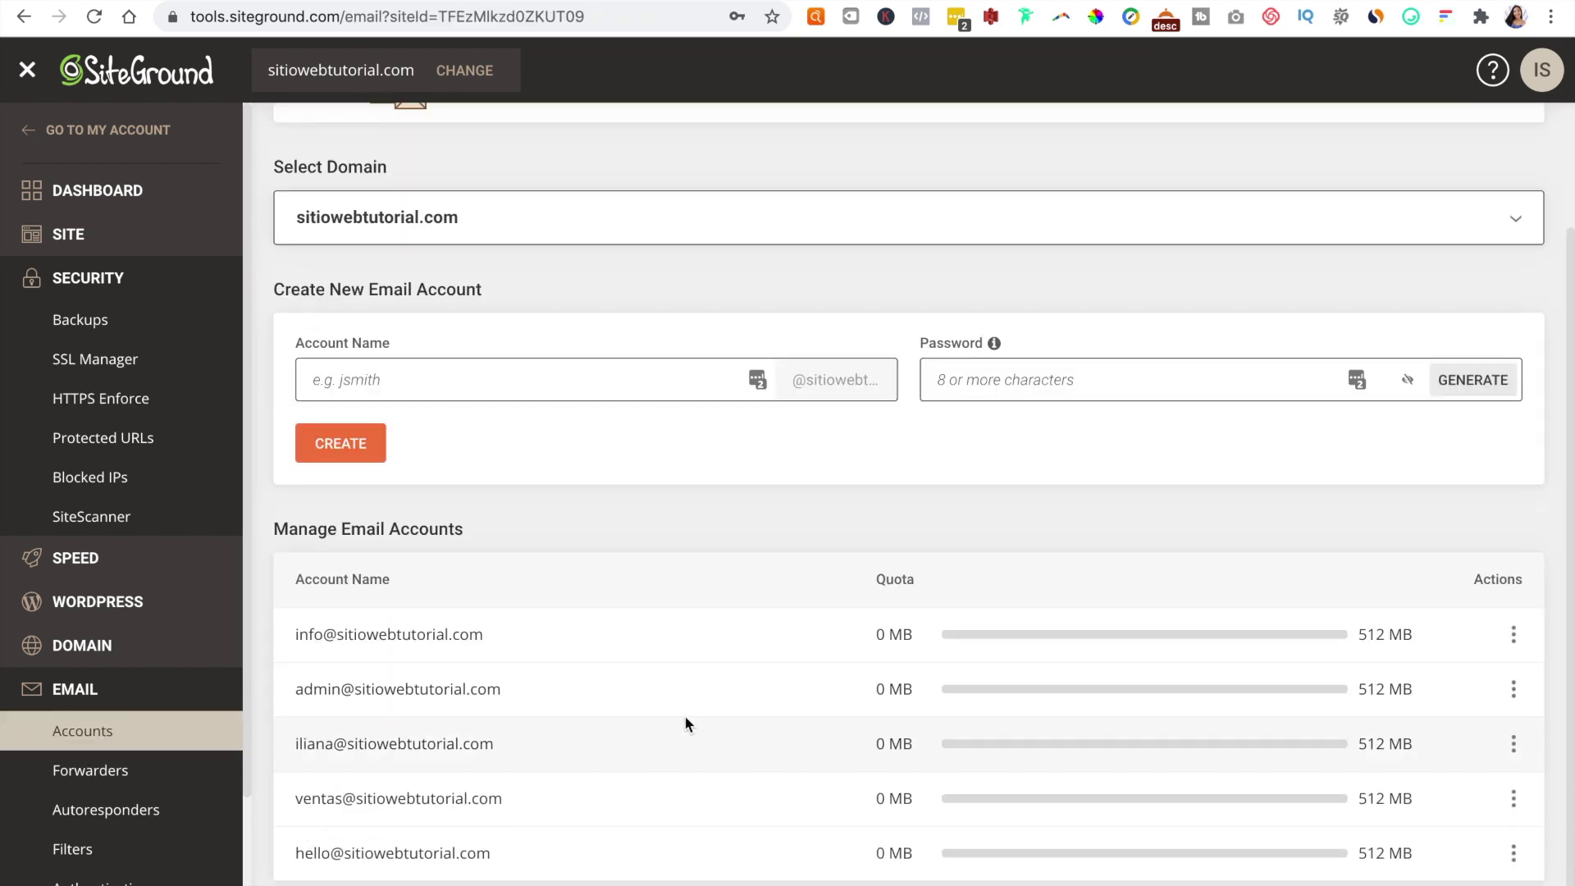